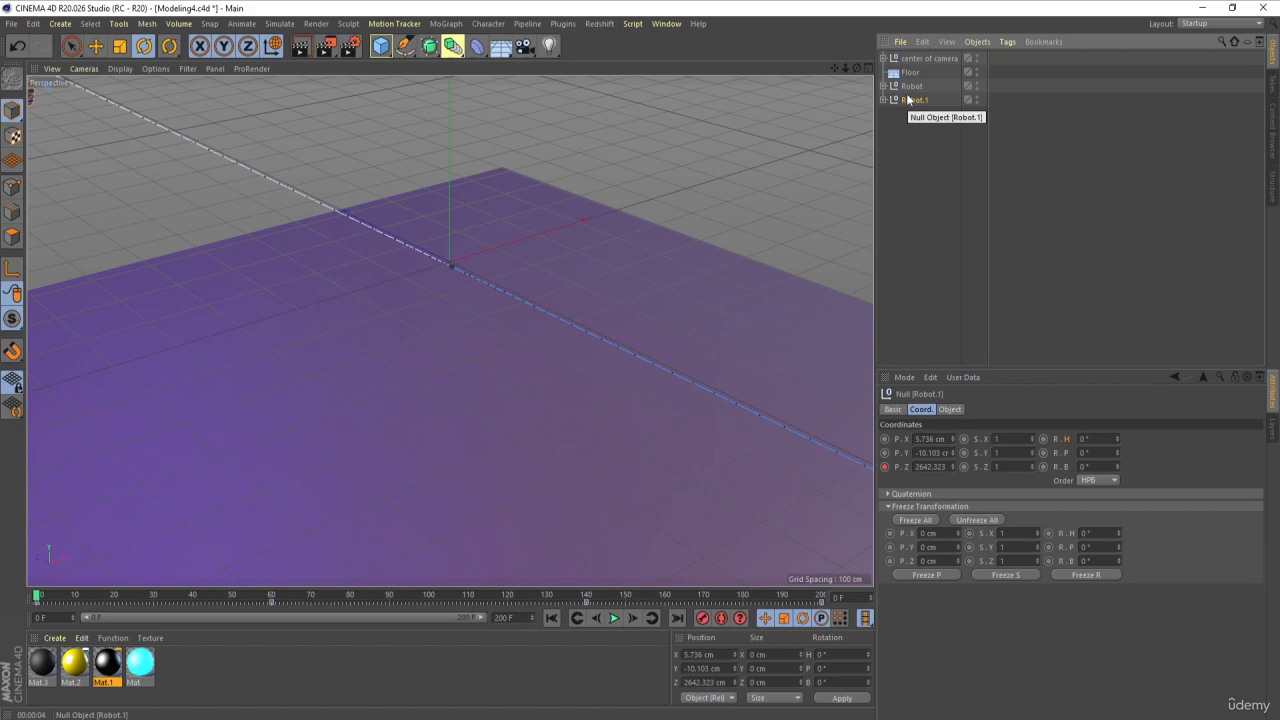
Step: Move to frame 60 and merge the Robot.1 null with all its children using Connect Objects + Delete
{"action": "left_click_drag", "start_coordinate": [188, 598], "coordinate": [270, 603]}
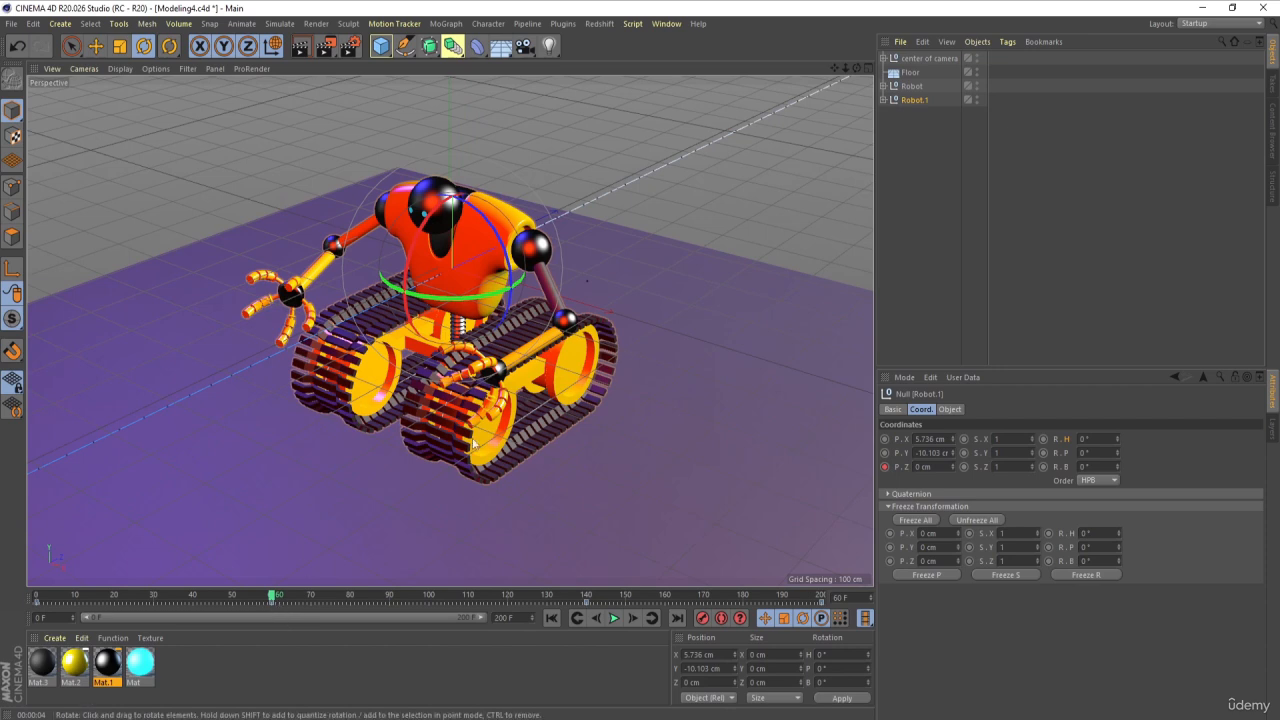
{"action": "left_click", "coordinate": [990, 149]}
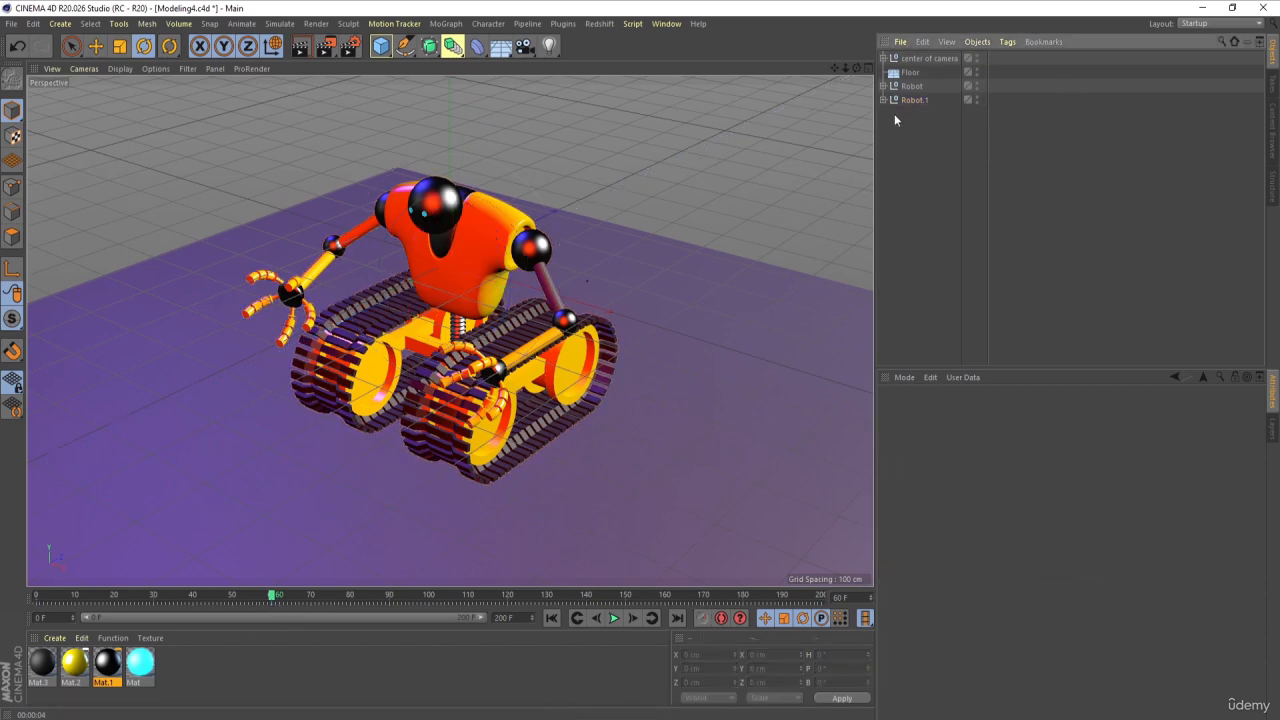
{"action": "left_click", "coordinate": [884, 100]}
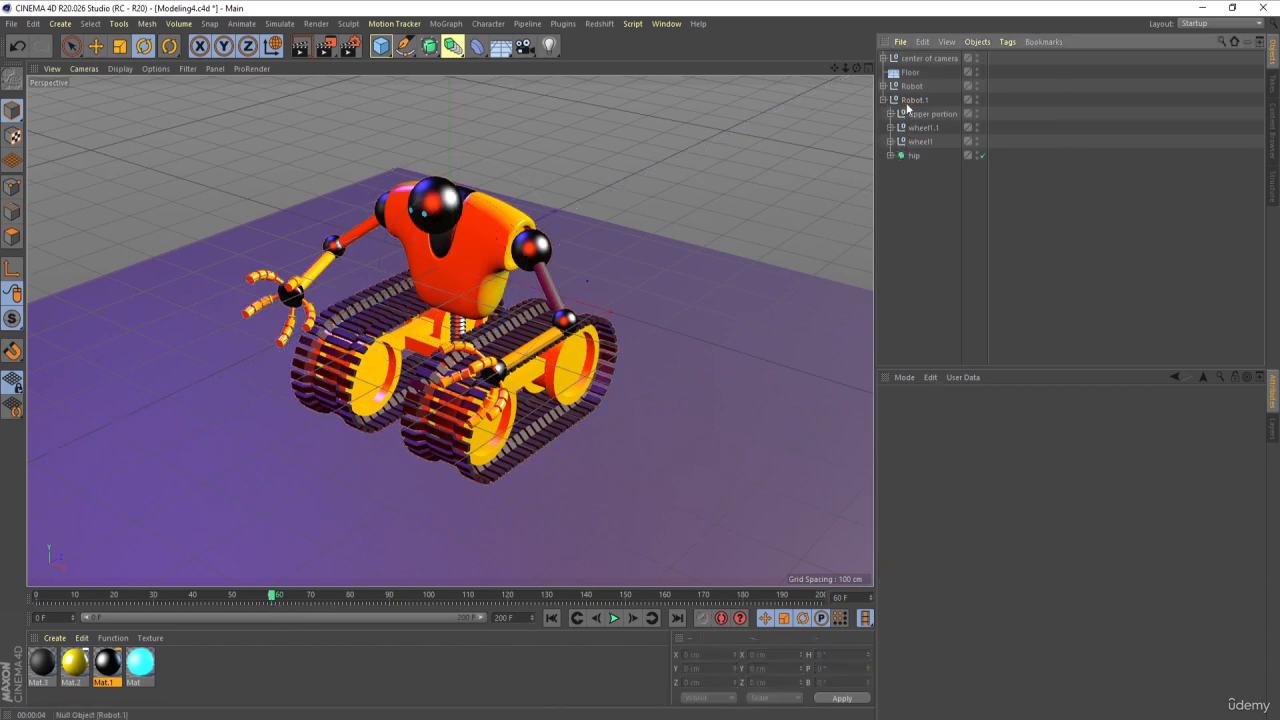
{"action": "left_click", "coordinate": [907, 104]}
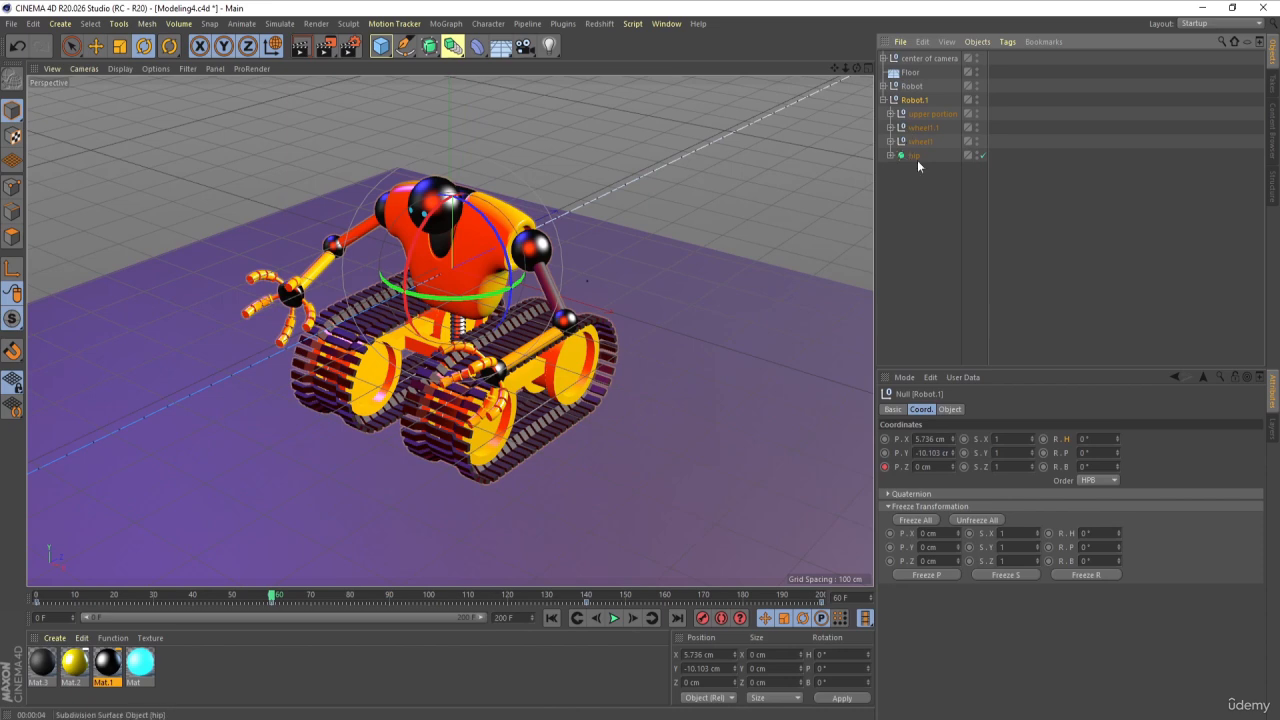
{"action": "left_click", "coordinate": [914, 157], "text": "shift"}
{"action": "right_click", "coordinate": [914, 157]}
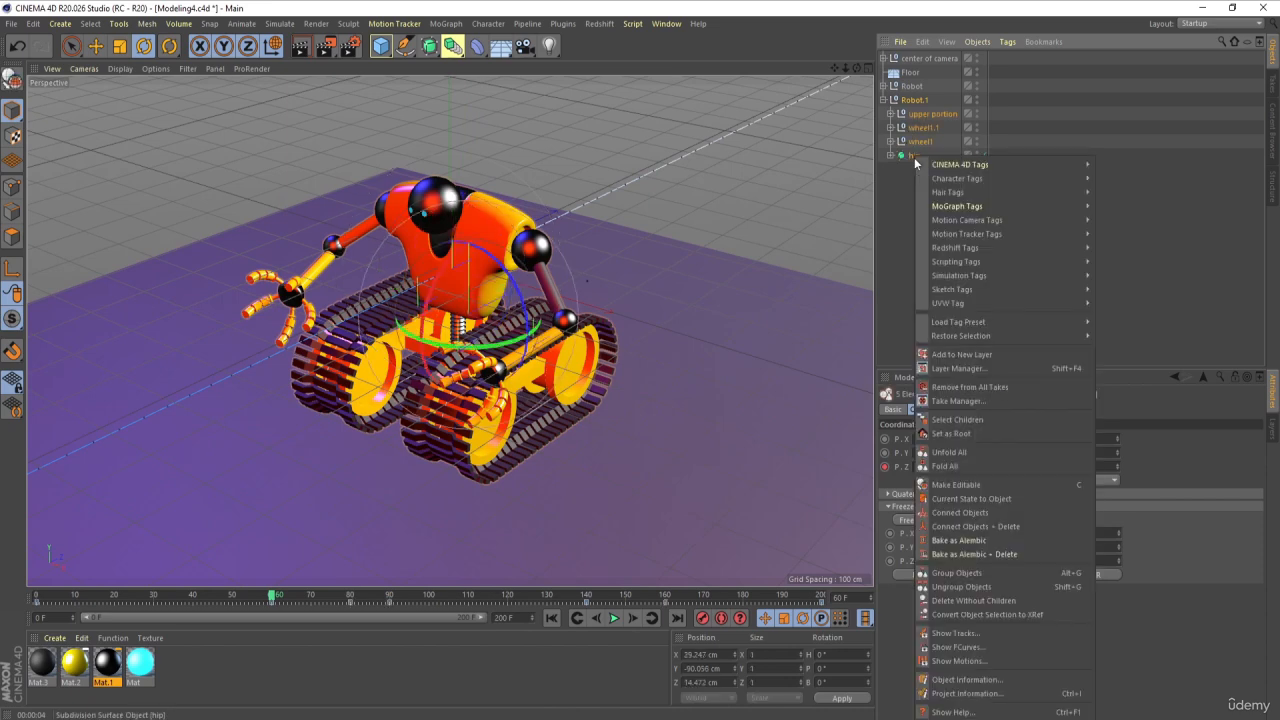
{"action": "left_click", "coordinate": [1012, 527]}
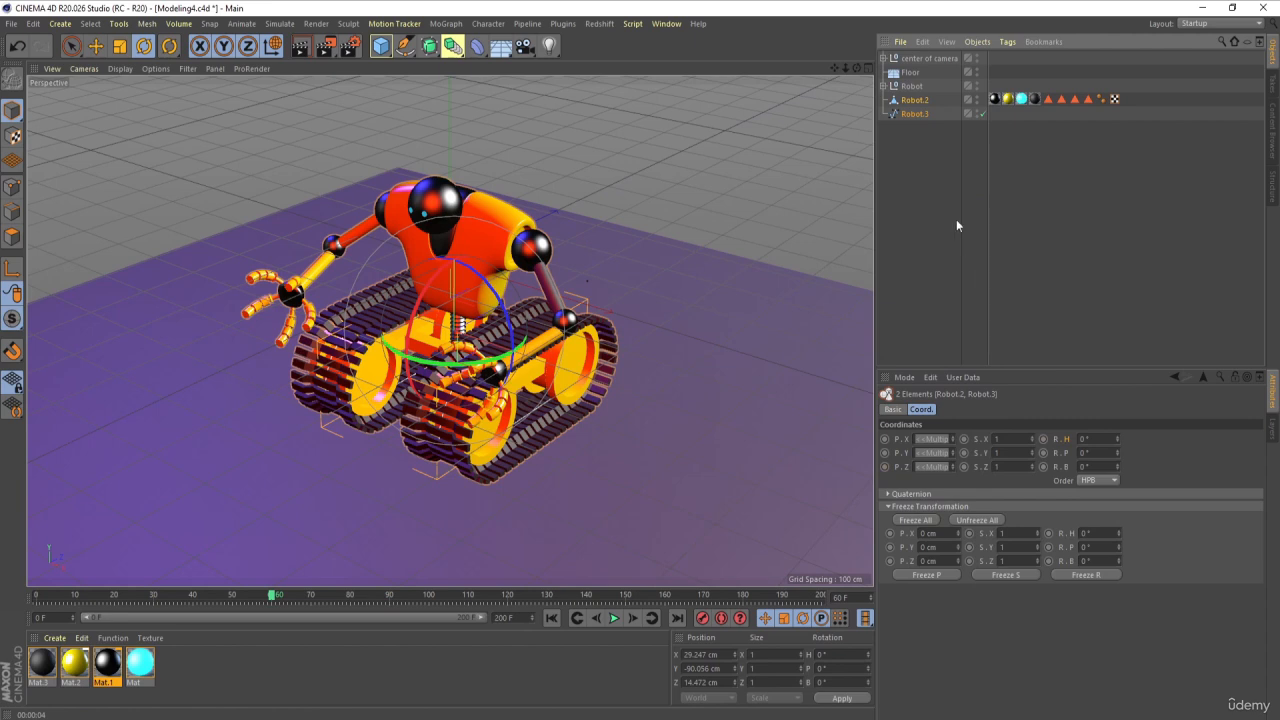
Step: Delete the leftover spline object Robot.3, keeping the merged polygon object Robot.2
{"action": "left_click", "coordinate": [915, 101]}
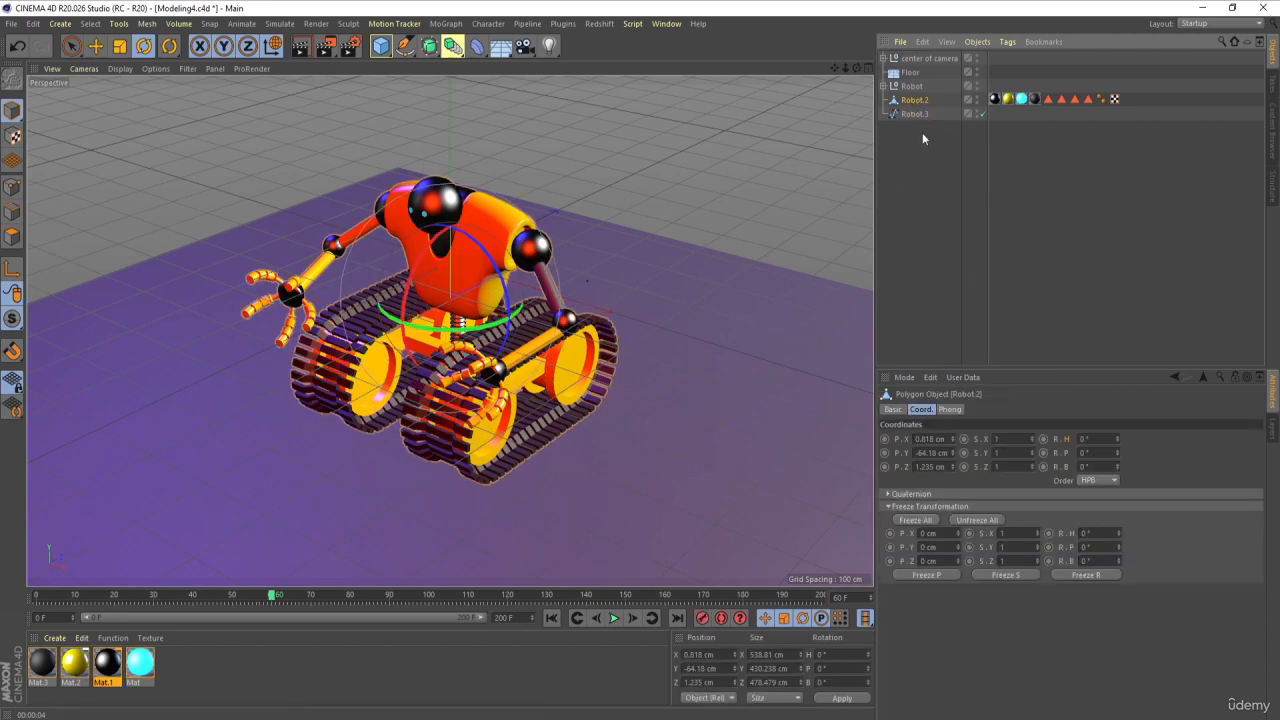
{"action": "left_click", "coordinate": [915, 128]}
{"action": "left_click", "coordinate": [901, 112]}
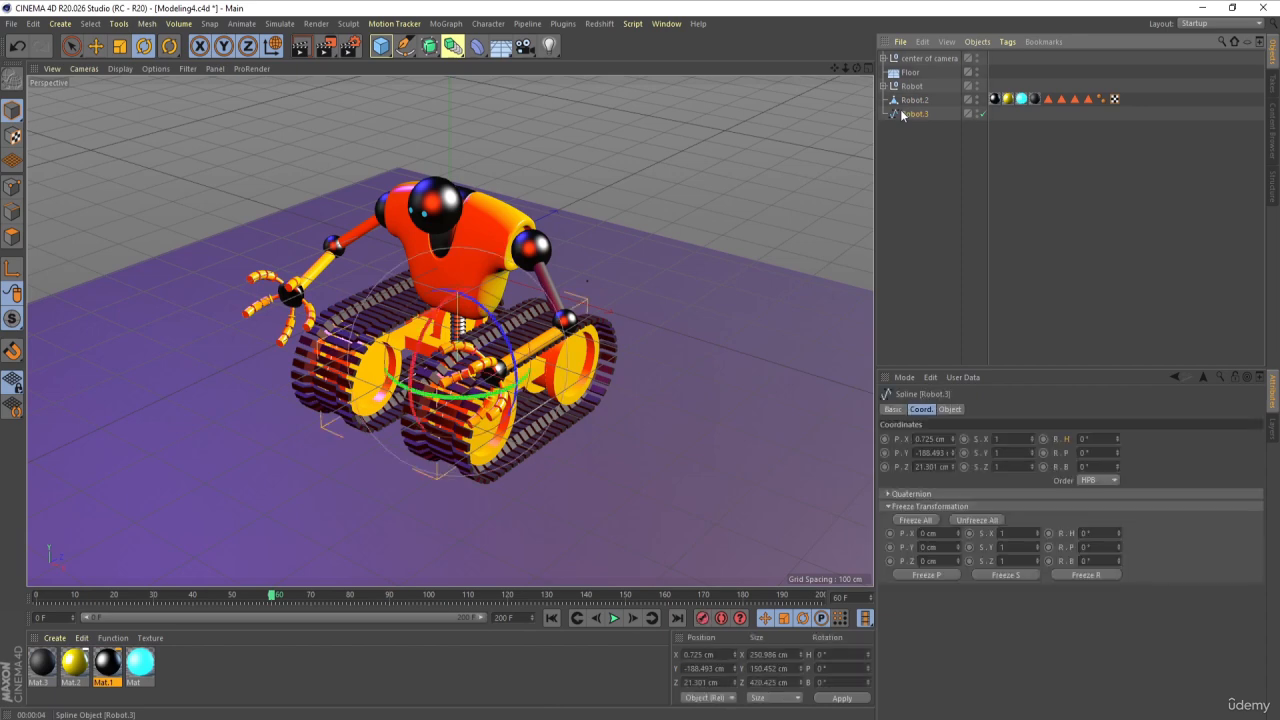
{"action": "key", "text": "Delete"}
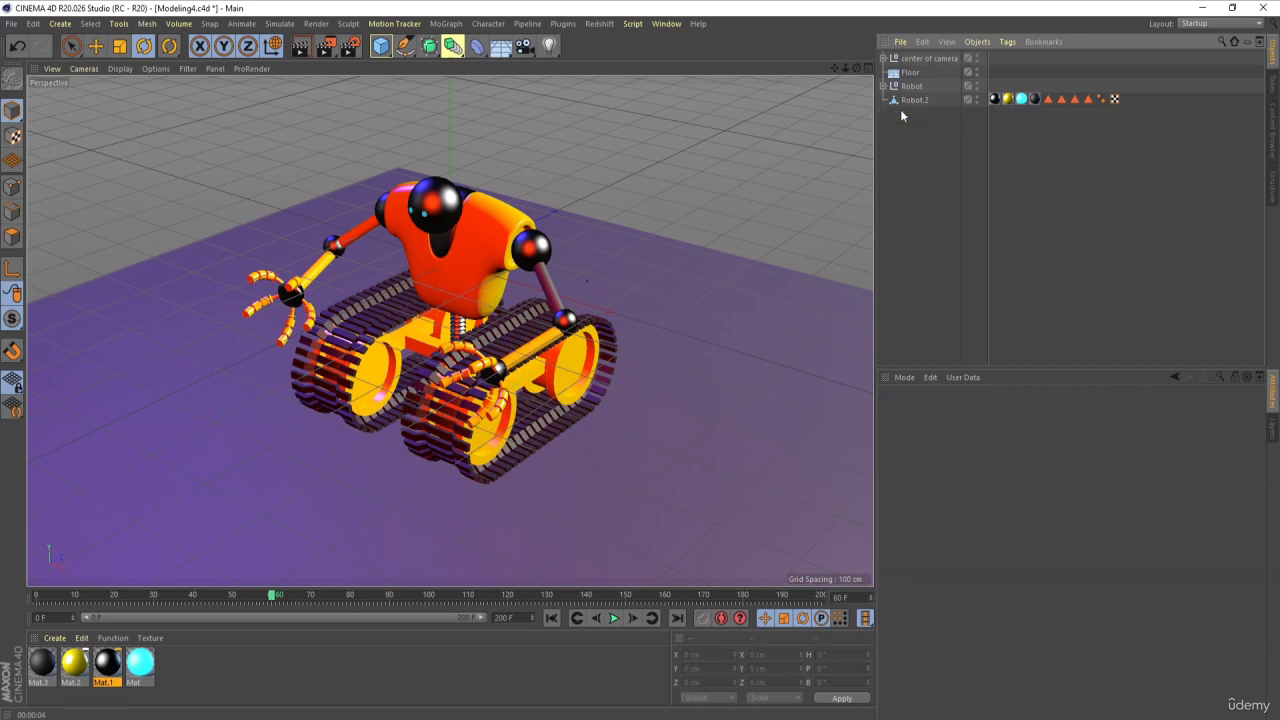
Step: Play the animation from the first frame to check the merged robot against the moving one, and return to frame 0
{"action": "left_click", "coordinate": [551, 617]}
{"action": "left_click", "coordinate": [614, 618]}
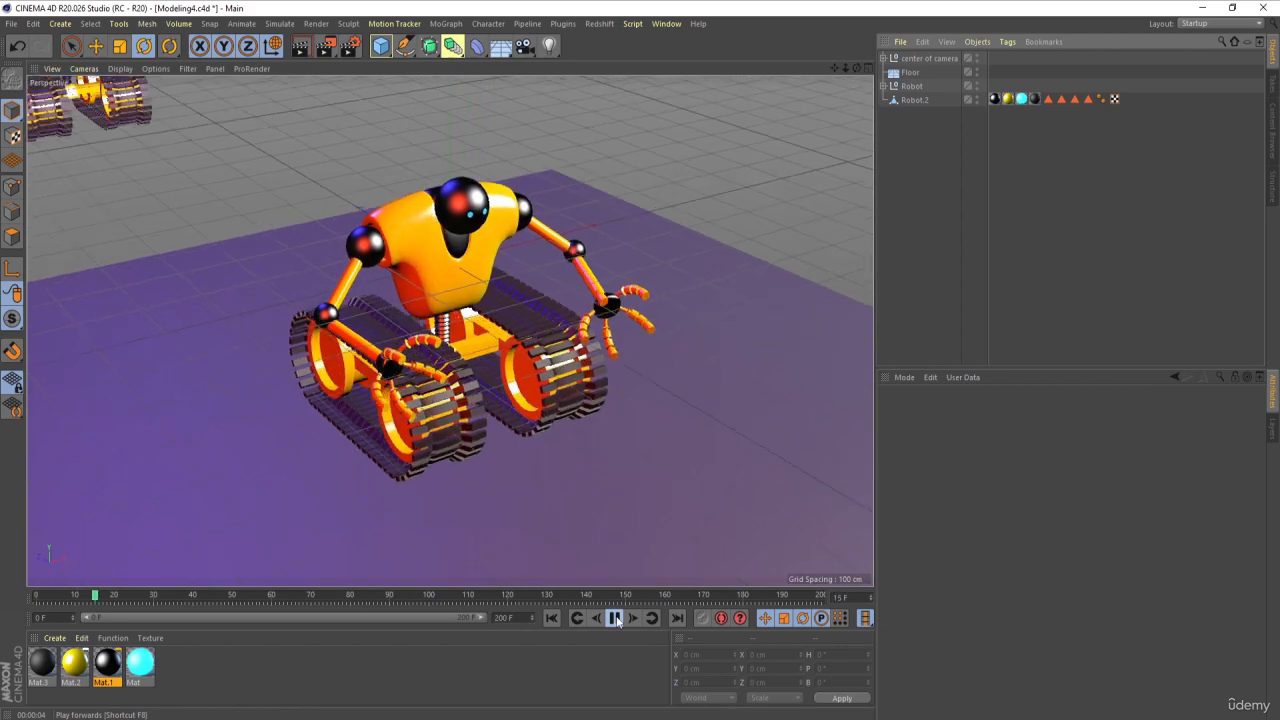
{"action": "left_click", "coordinate": [614, 618]}
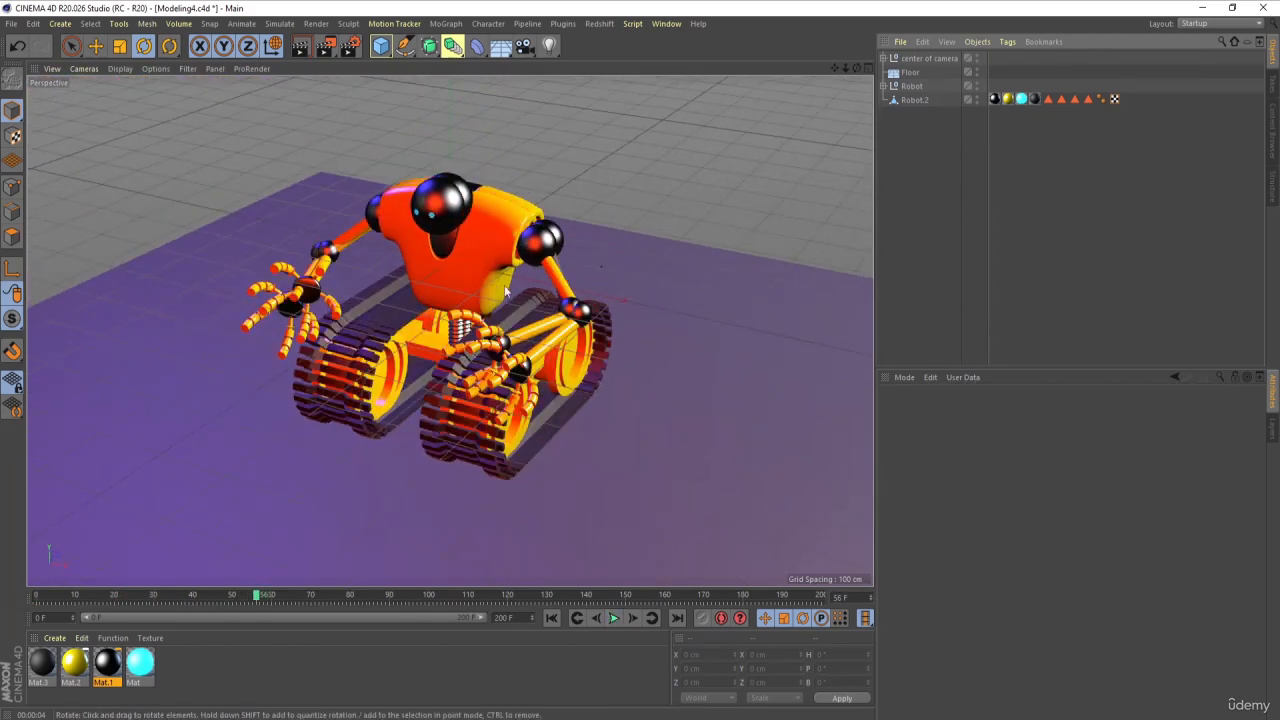
{"action": "left_click", "coordinate": [551, 617]}
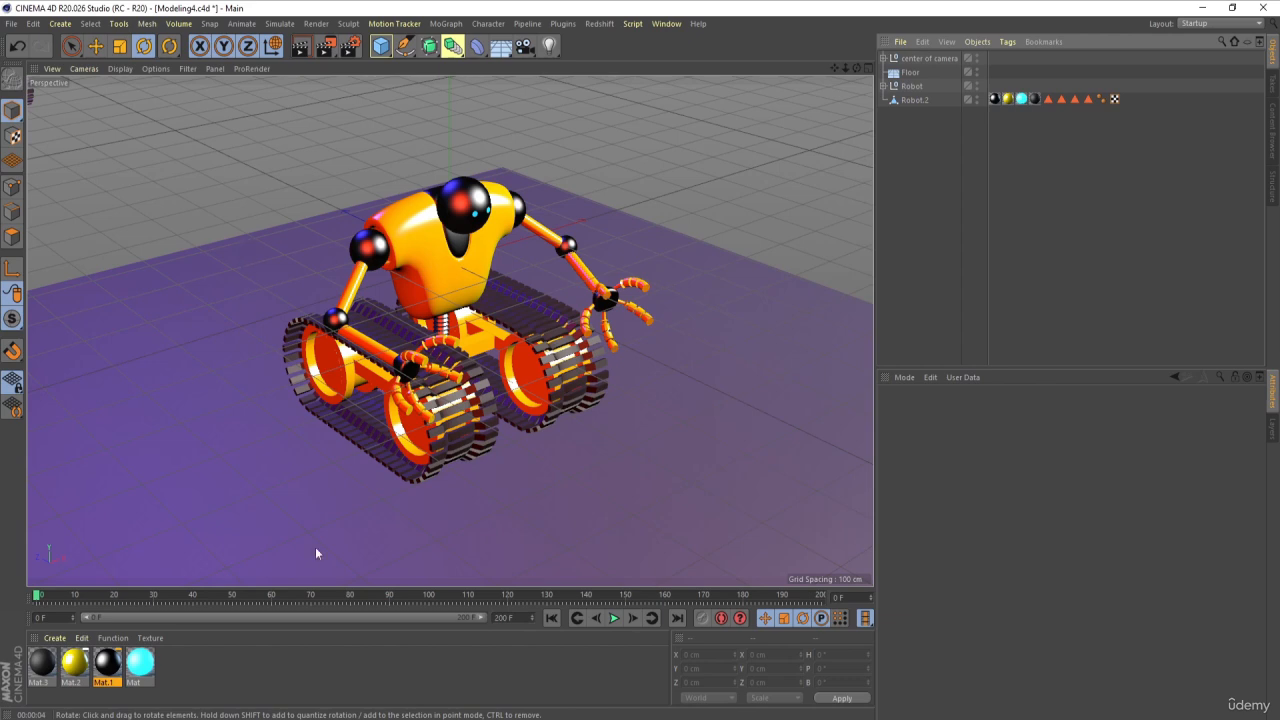
Step: Add a Voronoi Fracture object and make the merged polygon robot Robot.2 its child
{"action": "left_click", "coordinate": [450, 25]}
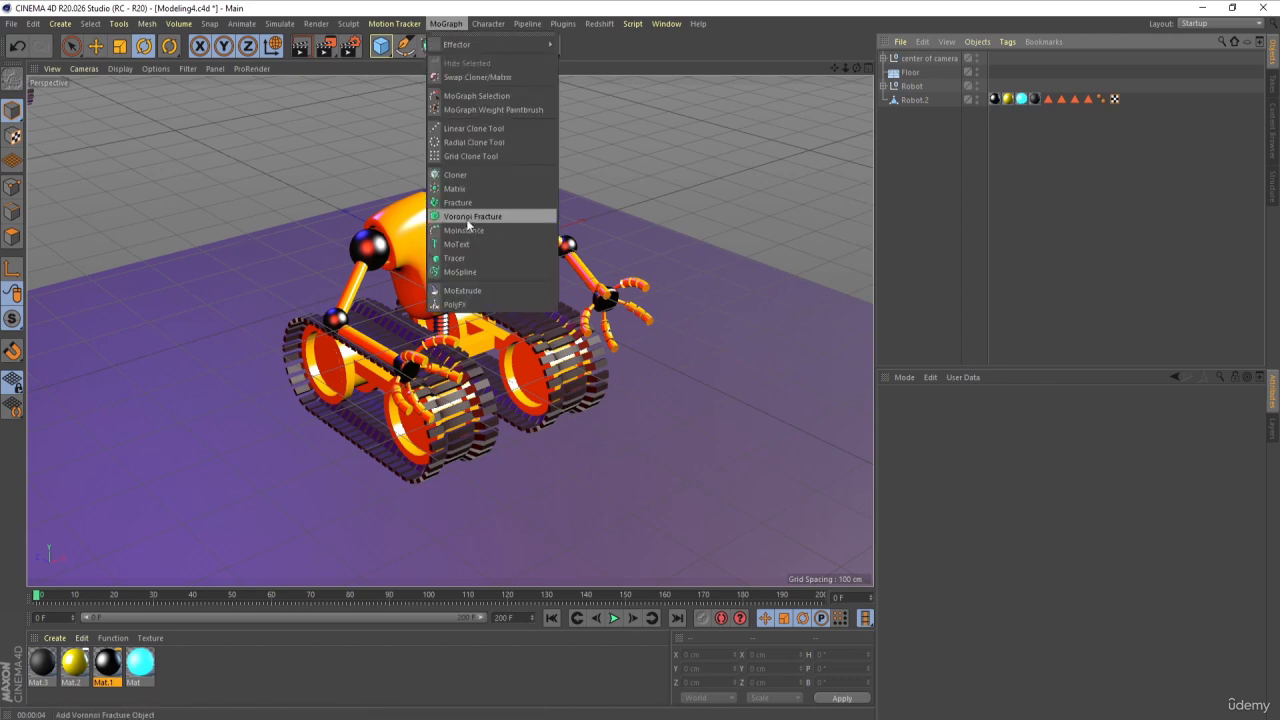
{"action": "left_click", "coordinate": [470, 217]}
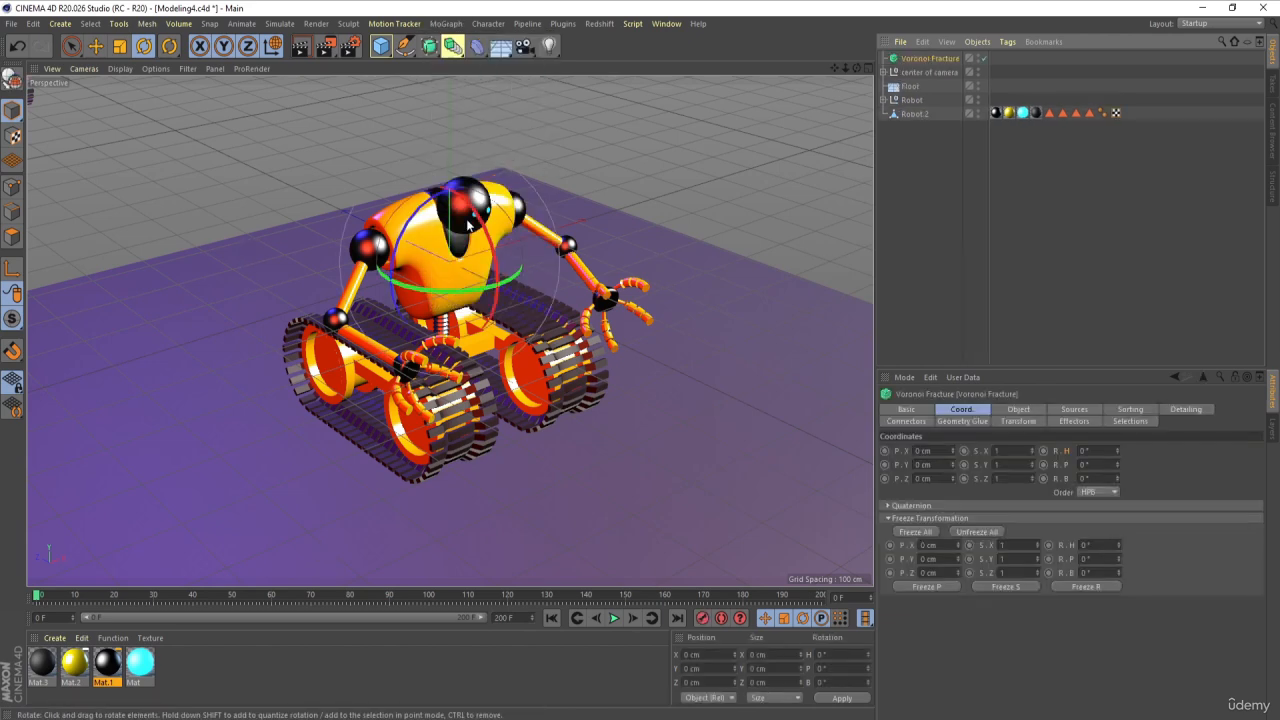
{"action": "left_click", "coordinate": [913, 115]}
{"action": "left_click_drag", "start_coordinate": [913, 115], "coordinate": [916, 60]}
{"action": "left_click", "coordinate": [966, 241]}
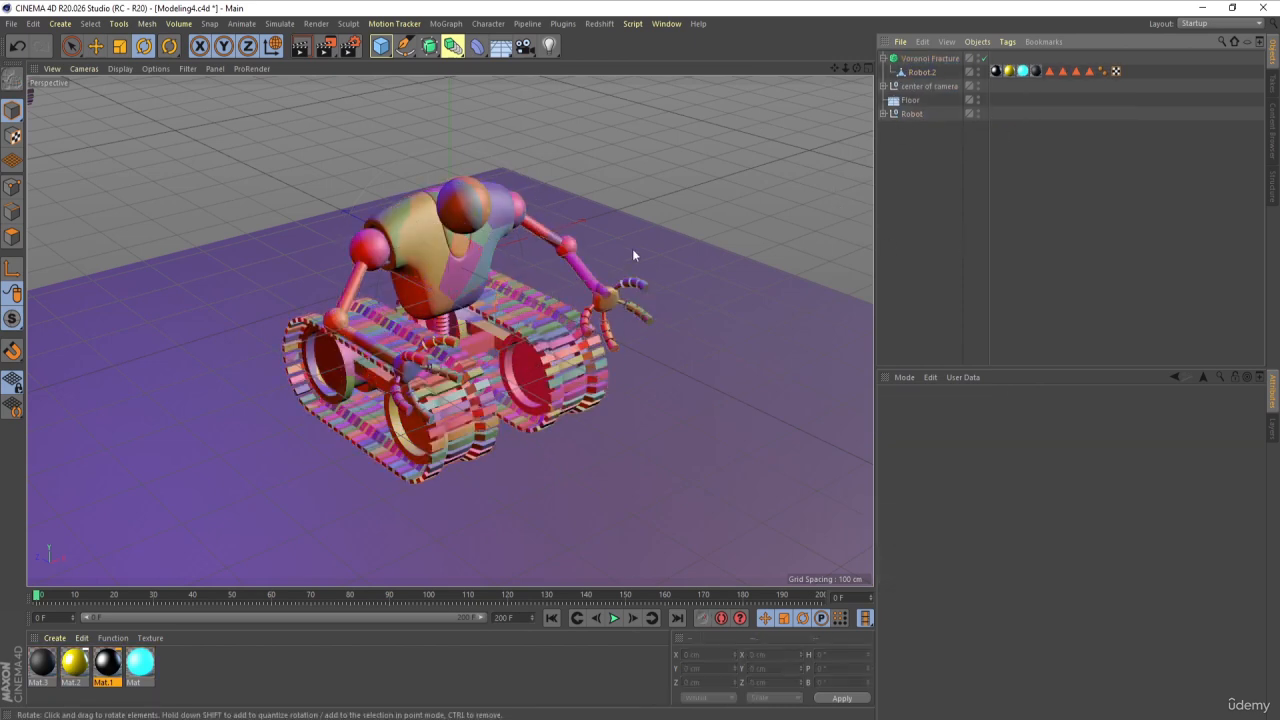
Step: Preview the fractured robot with a viewport render and animation playback, and return to frame 0
{"action": "key", "text": "ctrl+r"}
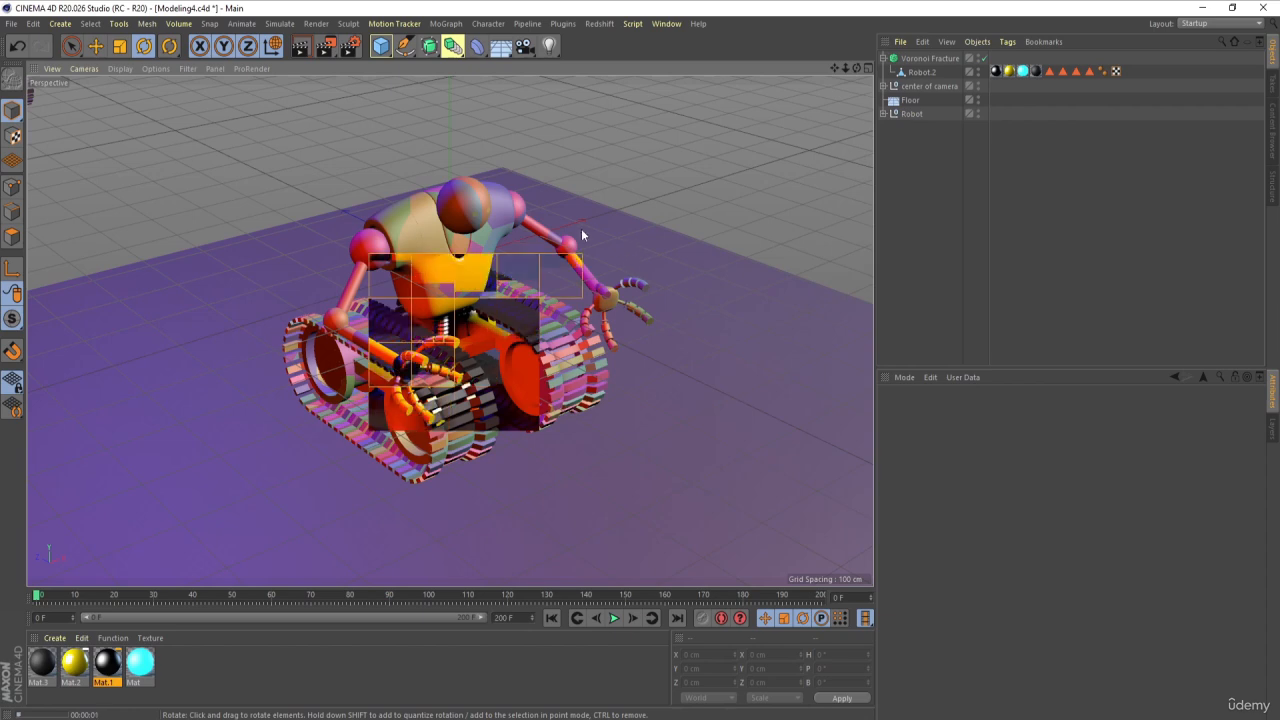
{"action": "left_click", "coordinate": [906, 242]}
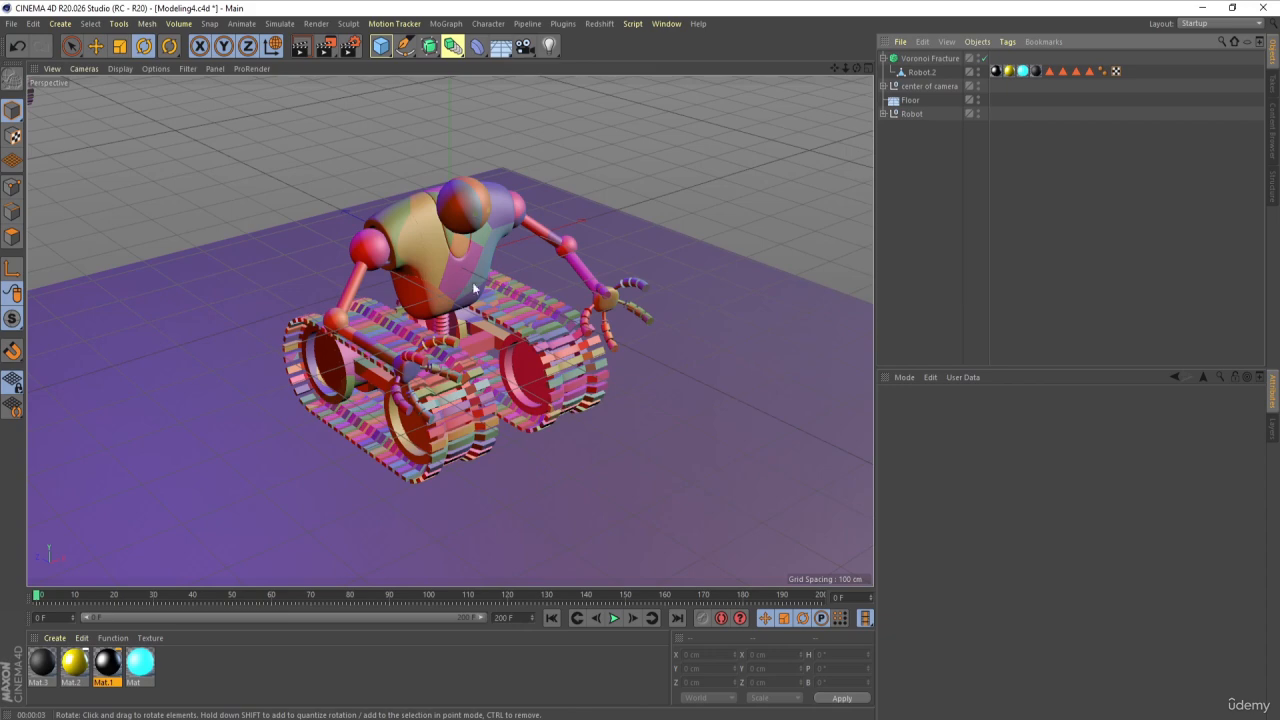
{"action": "left_click", "coordinate": [614, 618]}
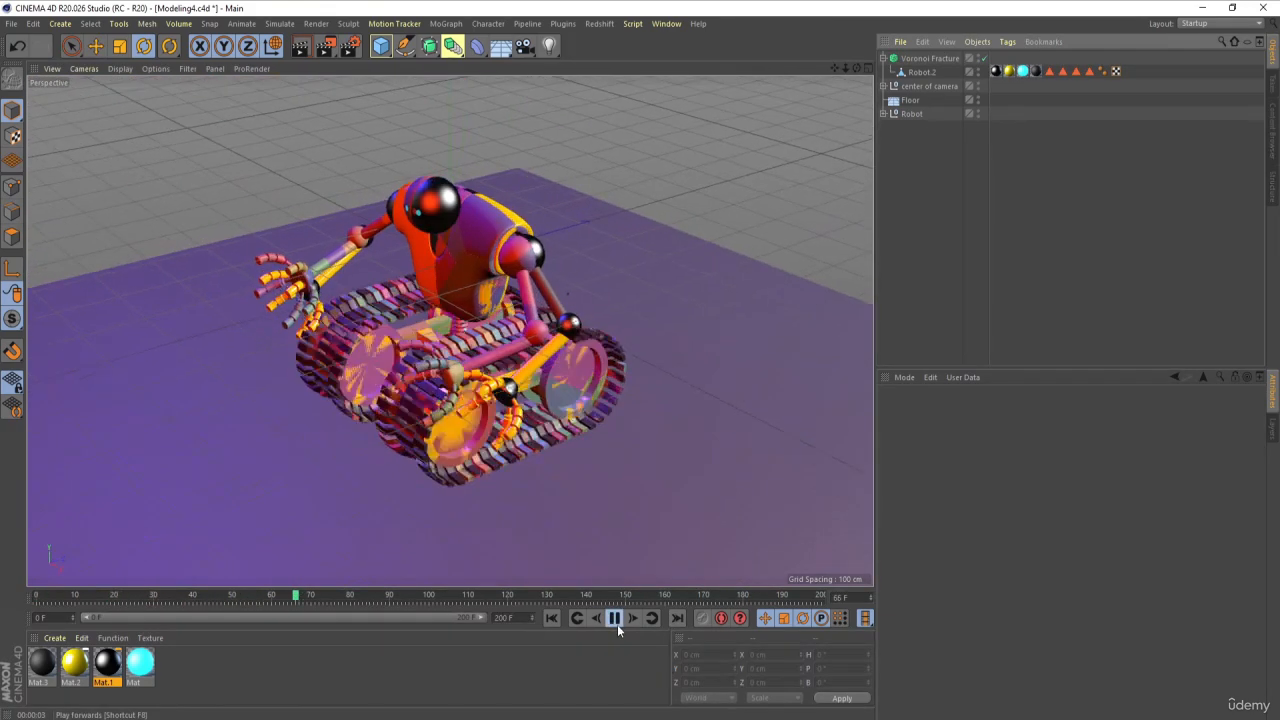
{"action": "left_click", "coordinate": [614, 618]}
{"action": "left_click", "coordinate": [551, 618]}
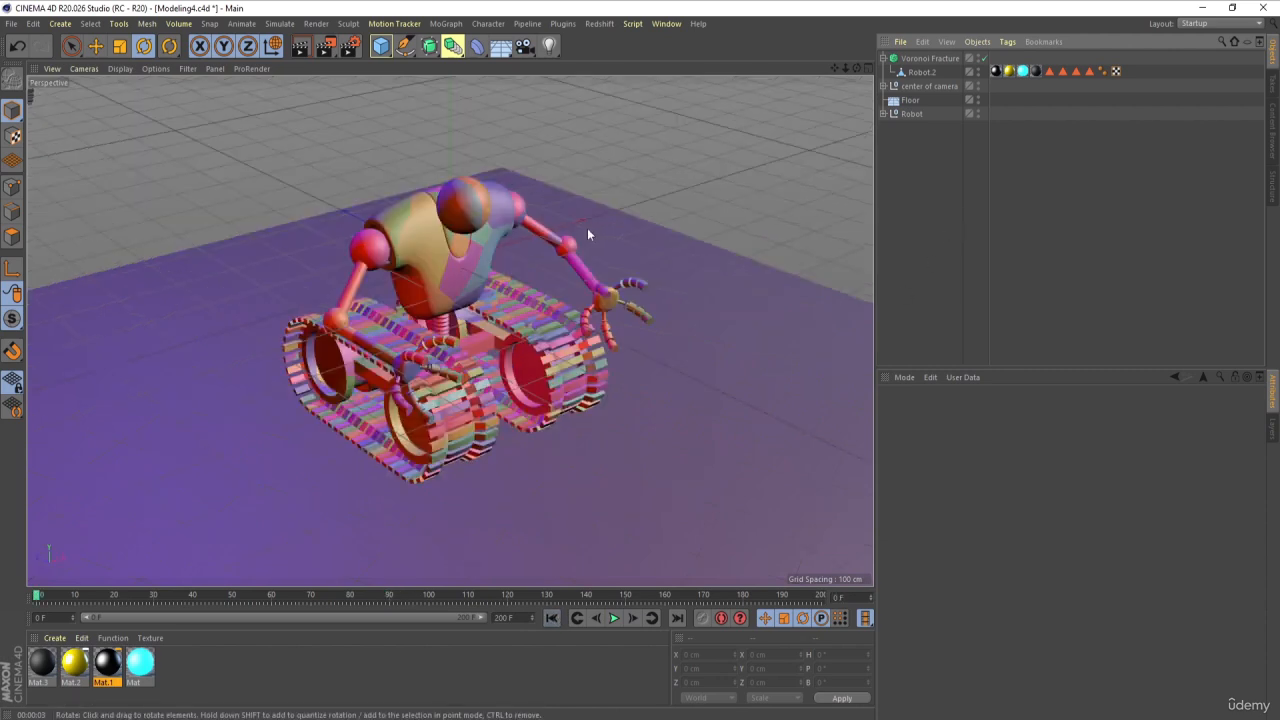
Step: Apply a Collider Body simulation tag to the Floor object
{"action": "left_click", "coordinate": [909, 101]}
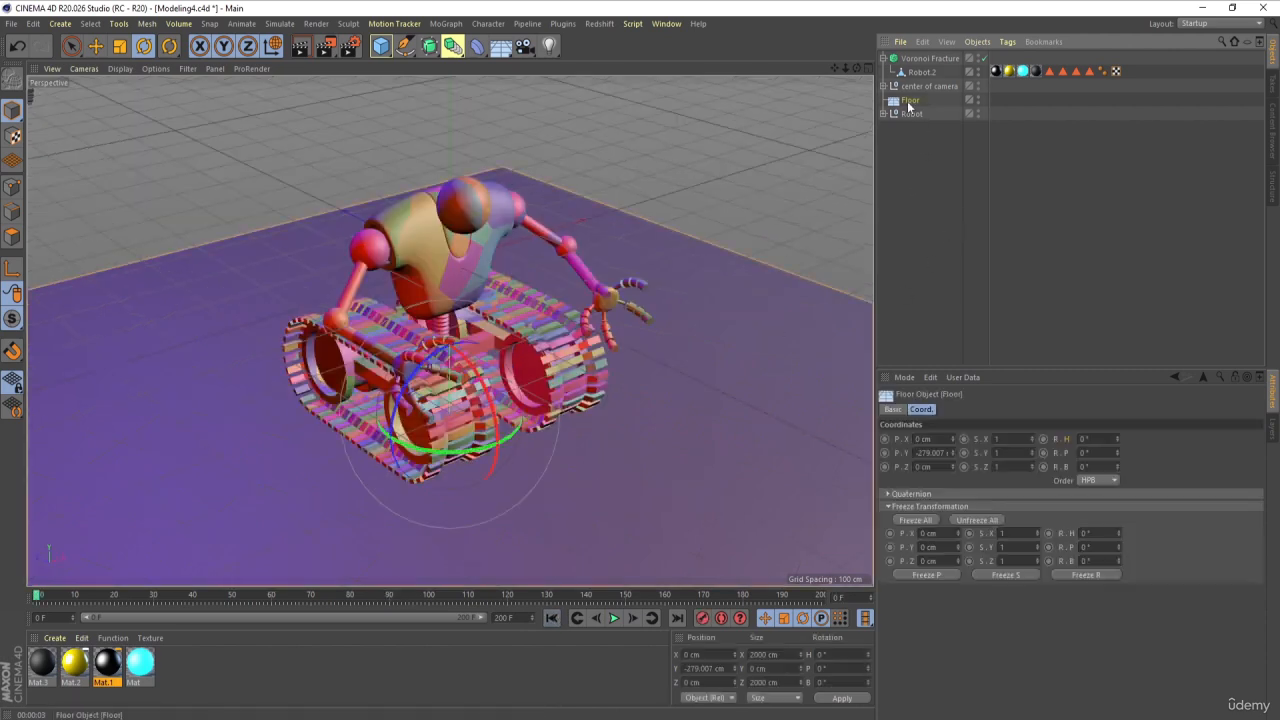
{"action": "right_click", "coordinate": [908, 103]}
{"action": "mouse_move", "coordinate": [945, 222]}
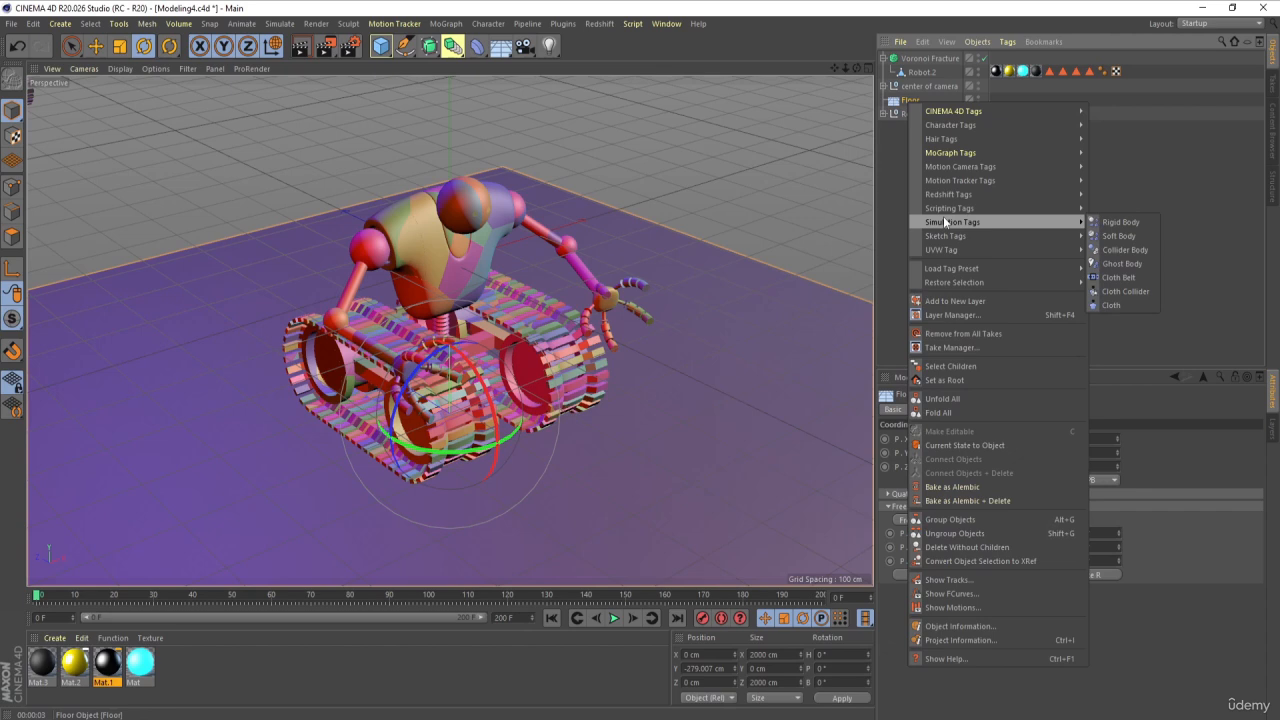
{"action": "left_click", "coordinate": [1130, 249]}
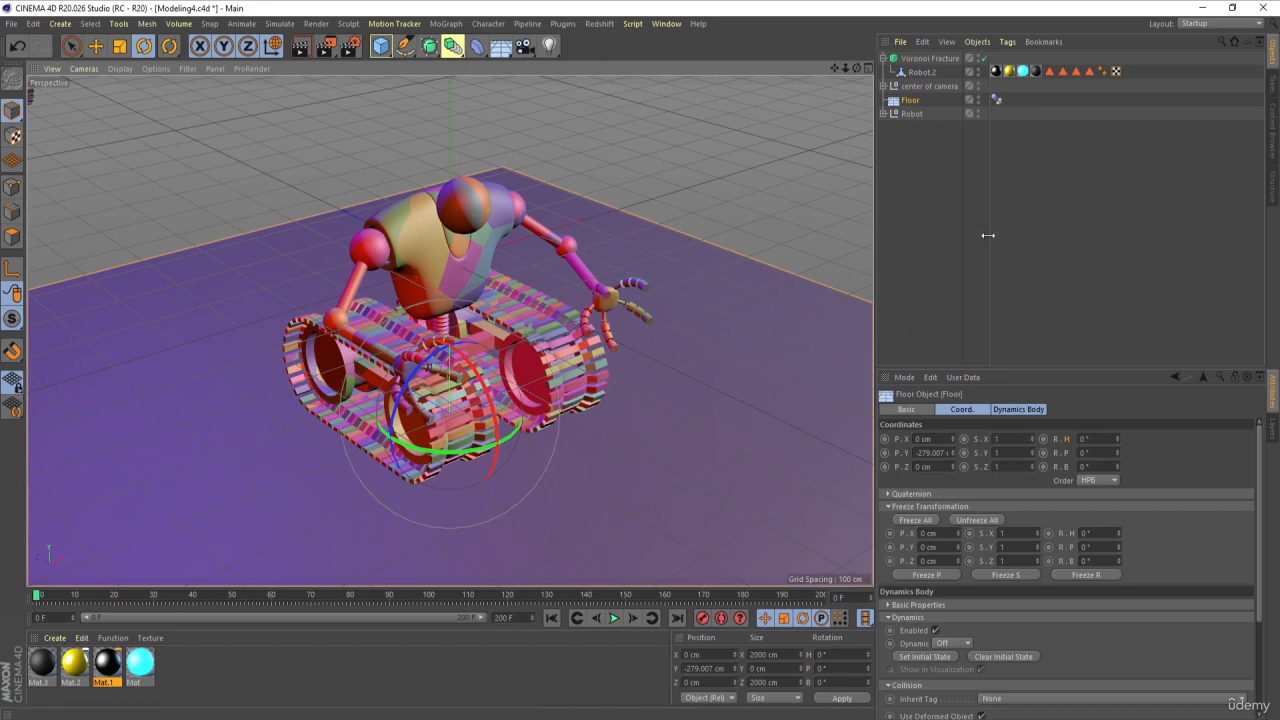
Step: Set the collision shape of the Floor's dynamics body tag to Static Mesh
{"action": "left_click", "coordinate": [998, 100]}
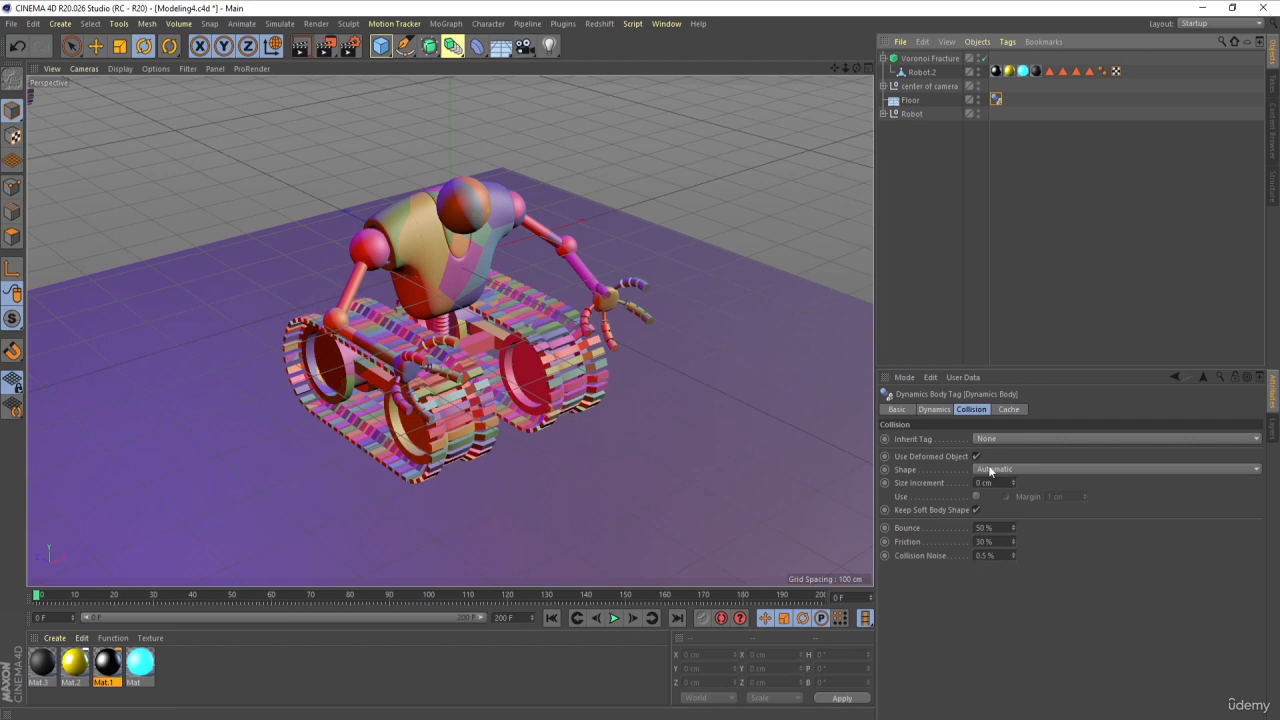
{"action": "left_click", "coordinate": [945, 416]}
{"action": "left_click", "coordinate": [966, 412]}
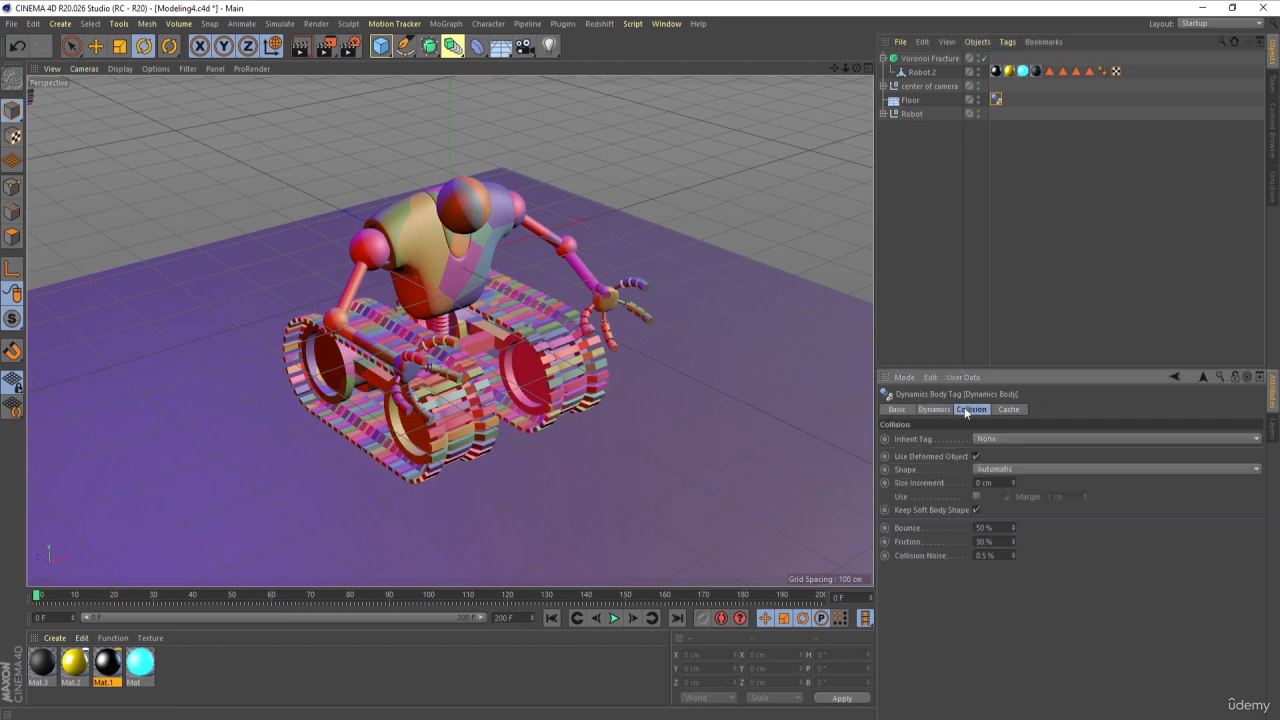
{"action": "left_click", "coordinate": [975, 468]}
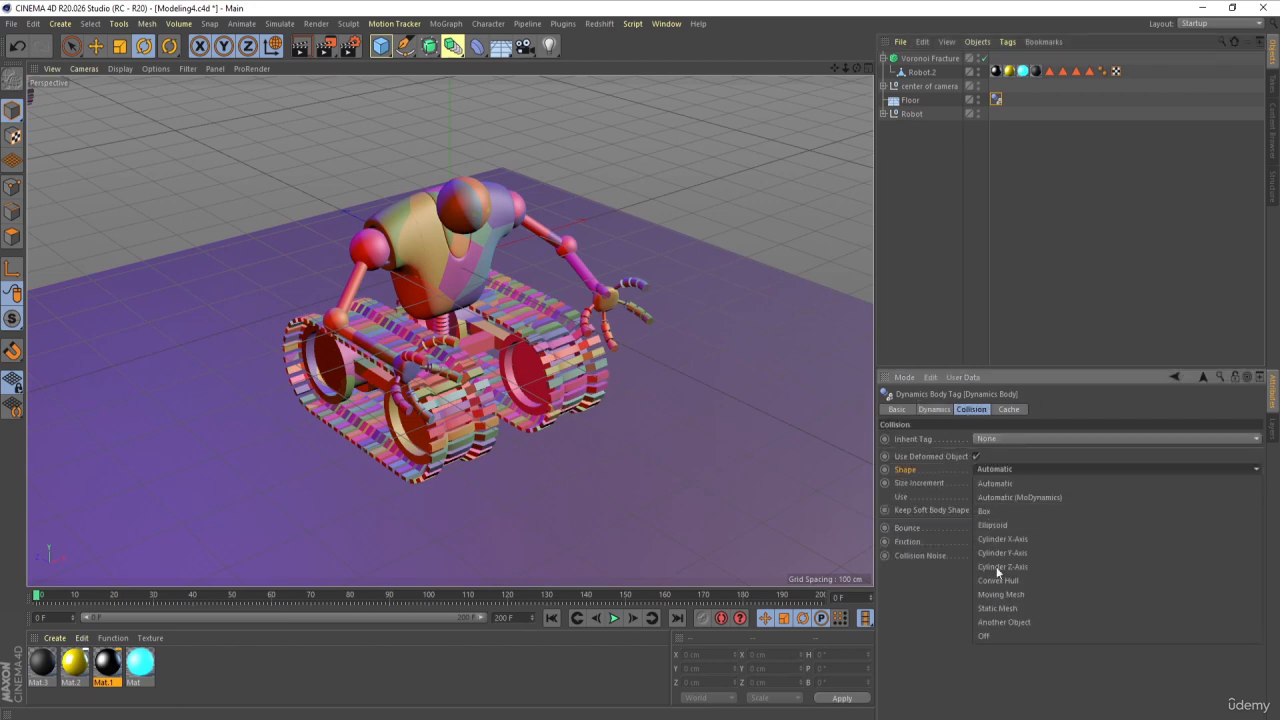
{"action": "left_click", "coordinate": [1005, 606]}
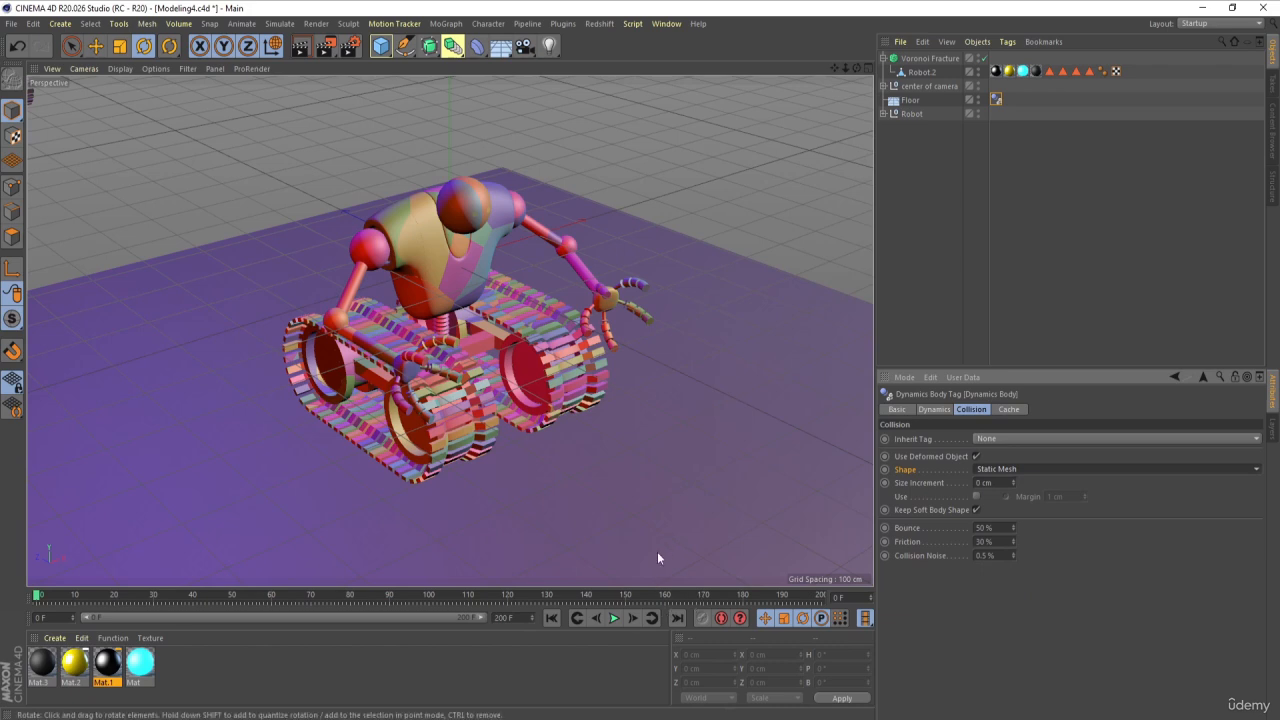
{"action": "left_click", "coordinate": [931, 263]}
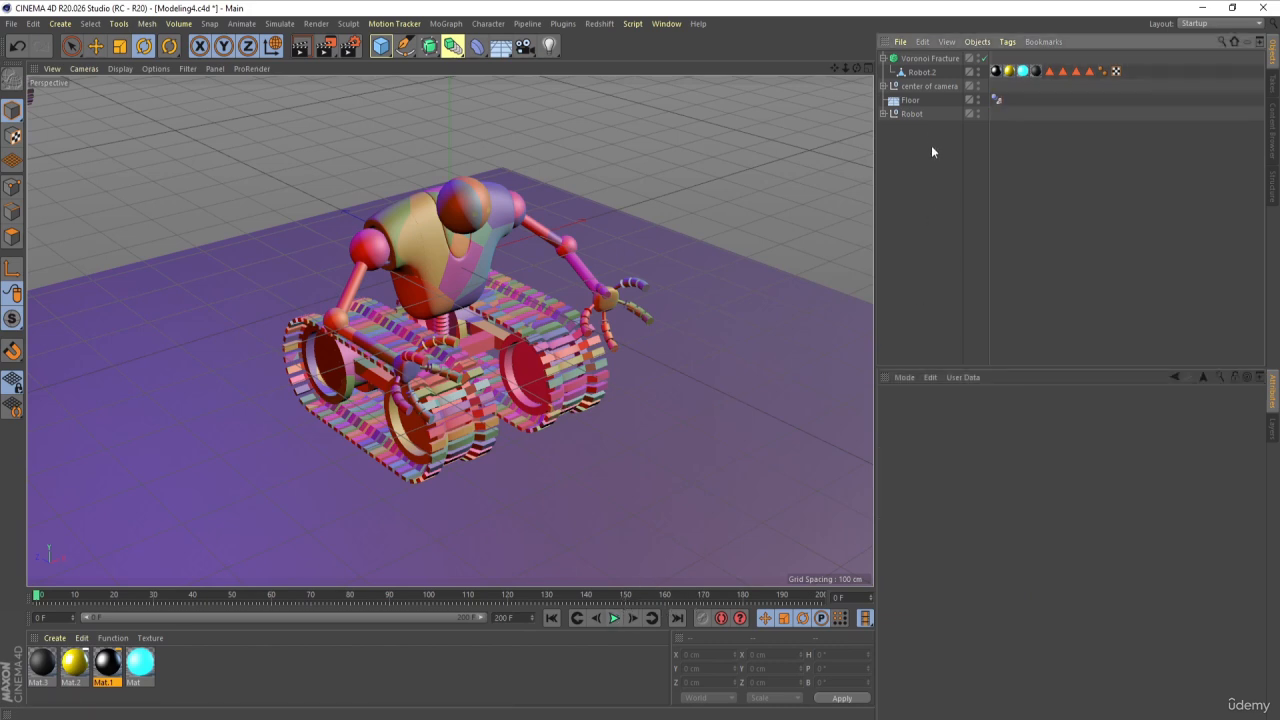
Step: Select the animated Robot null and play its approach to the fractured robot, returning to frame 0
{"action": "left_click", "coordinate": [911, 114]}
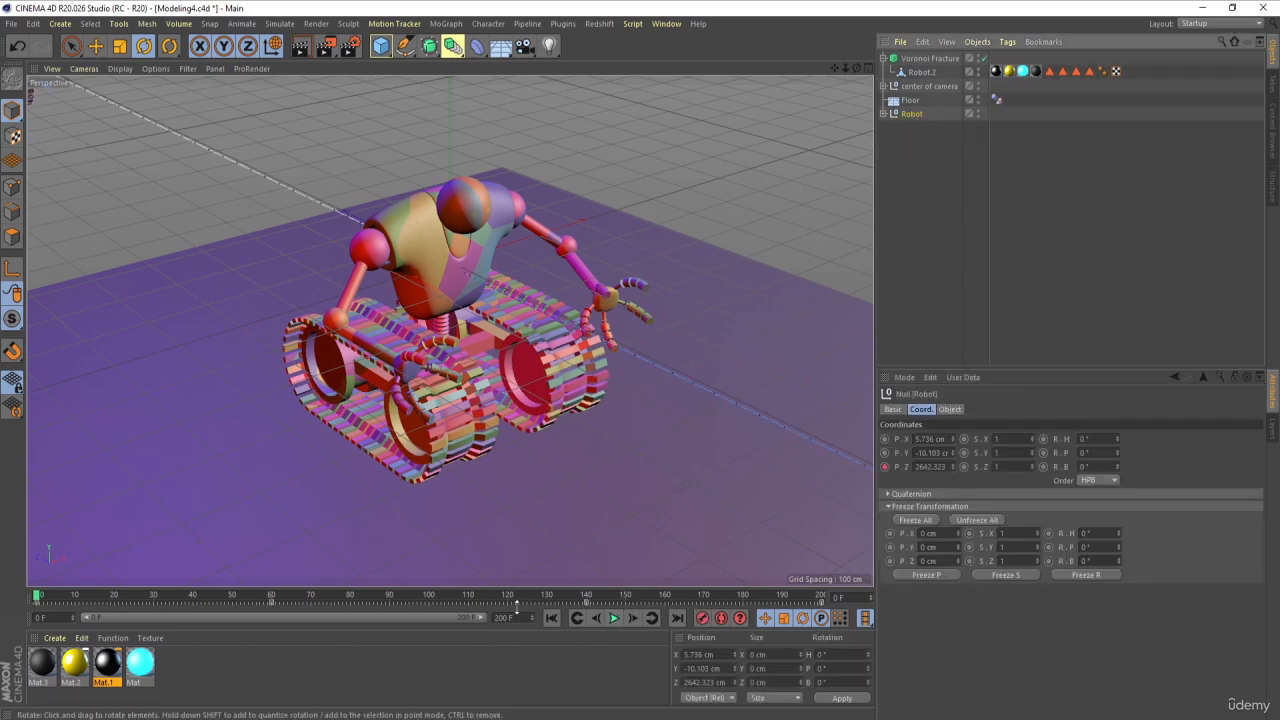
{"action": "left_click", "coordinate": [619, 622]}
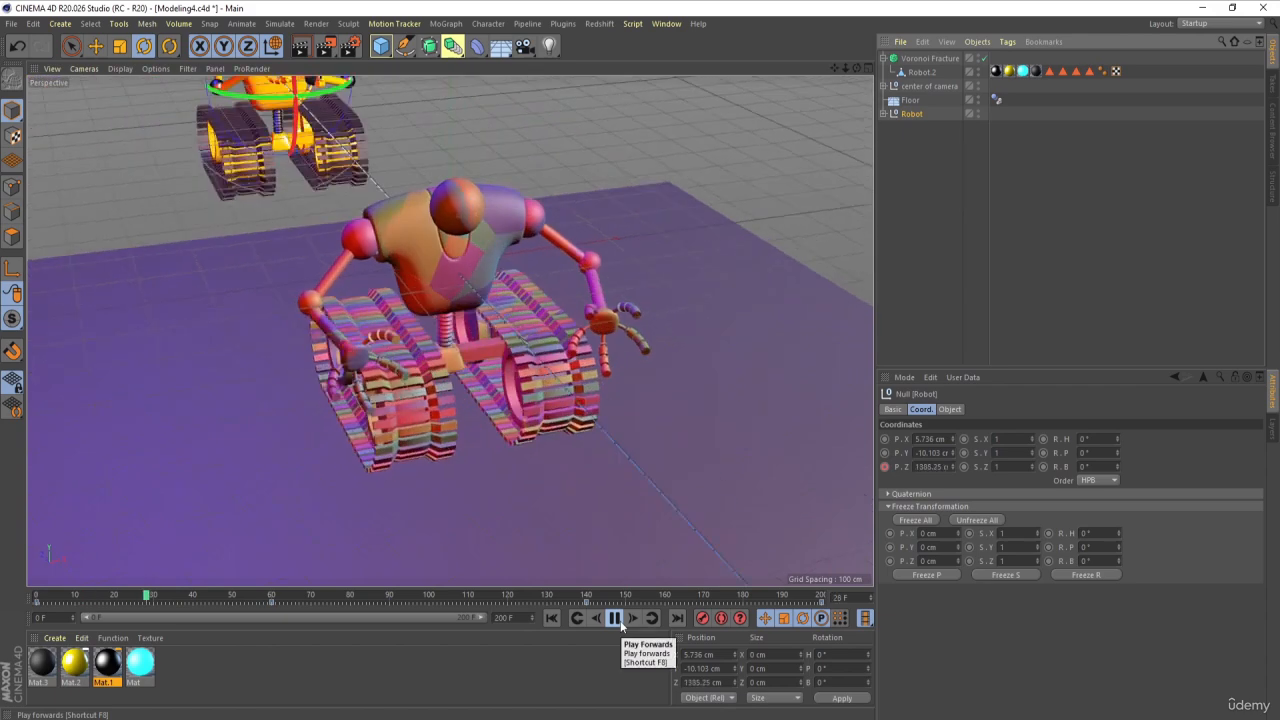
{"action": "left_click", "coordinate": [615, 618]}
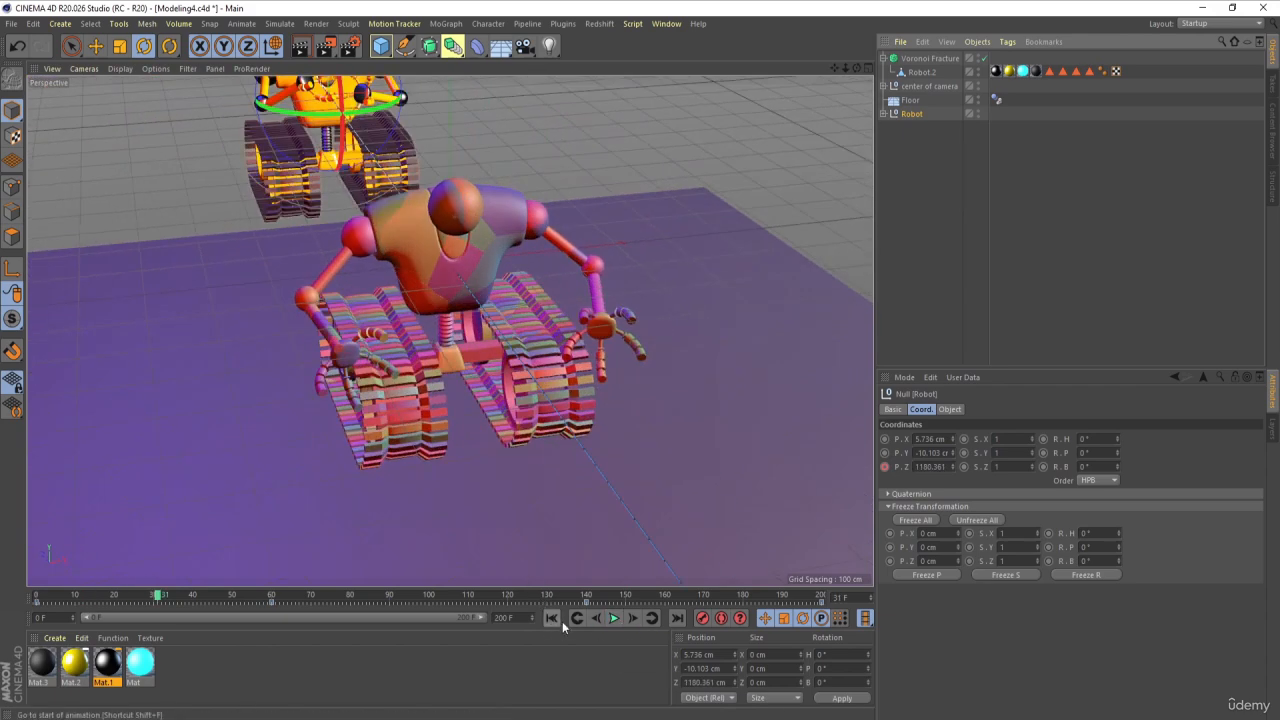
{"action": "key", "text": "shift+f"}
Step: Apply a Collider Body tag to the Robot null and set its Inherit Tag option to Apply Tag to Children
{"action": "right_click", "coordinate": [911, 113]}
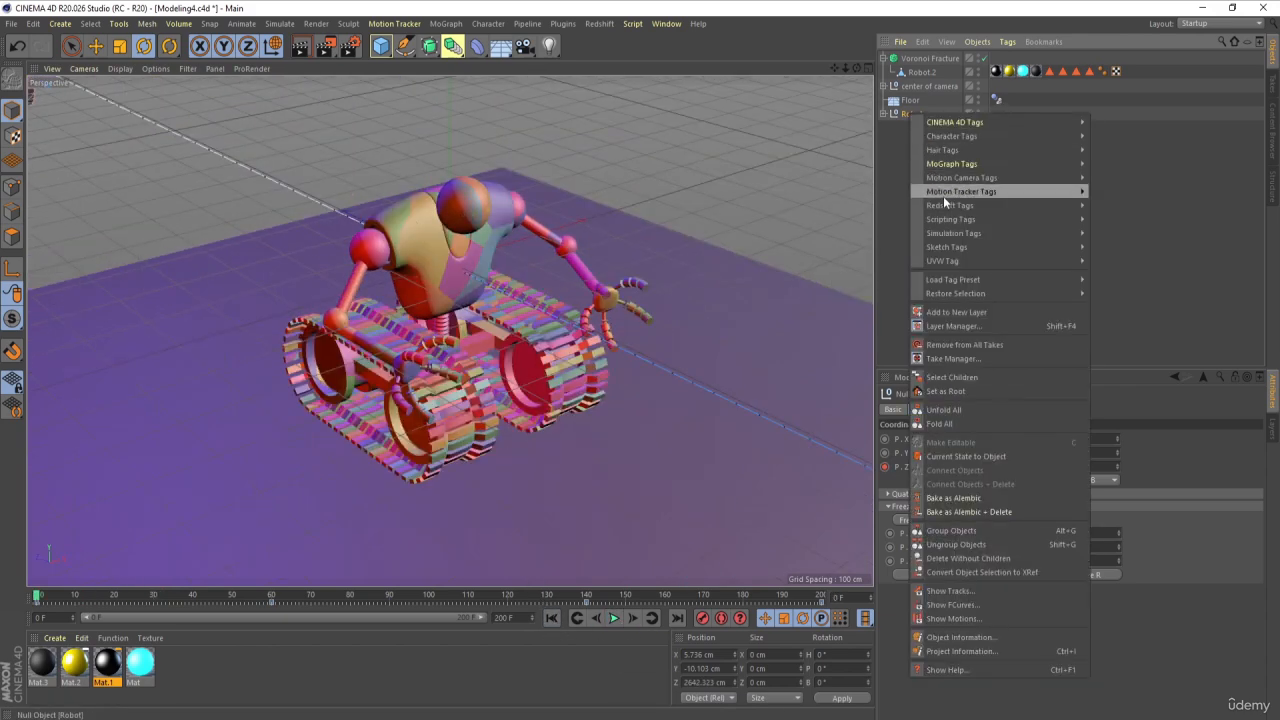
{"action": "mouse_move", "coordinate": [950, 235]}
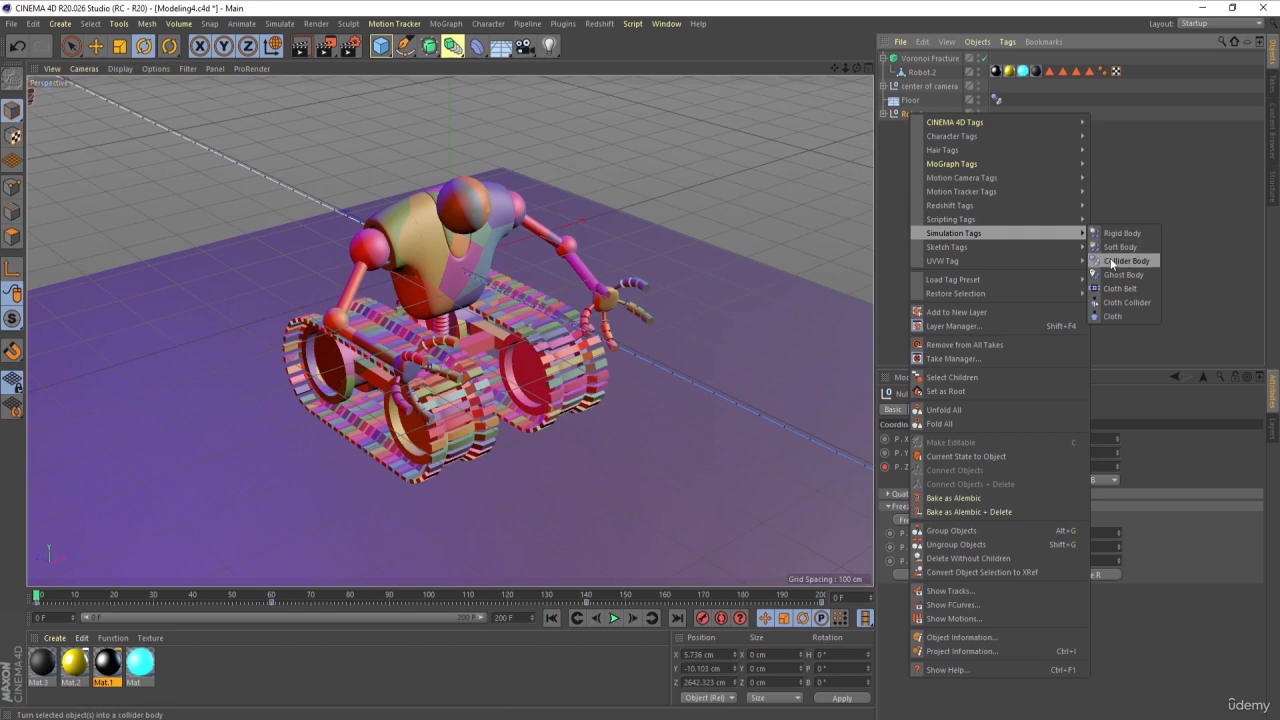
{"action": "left_click", "coordinate": [1112, 262]}
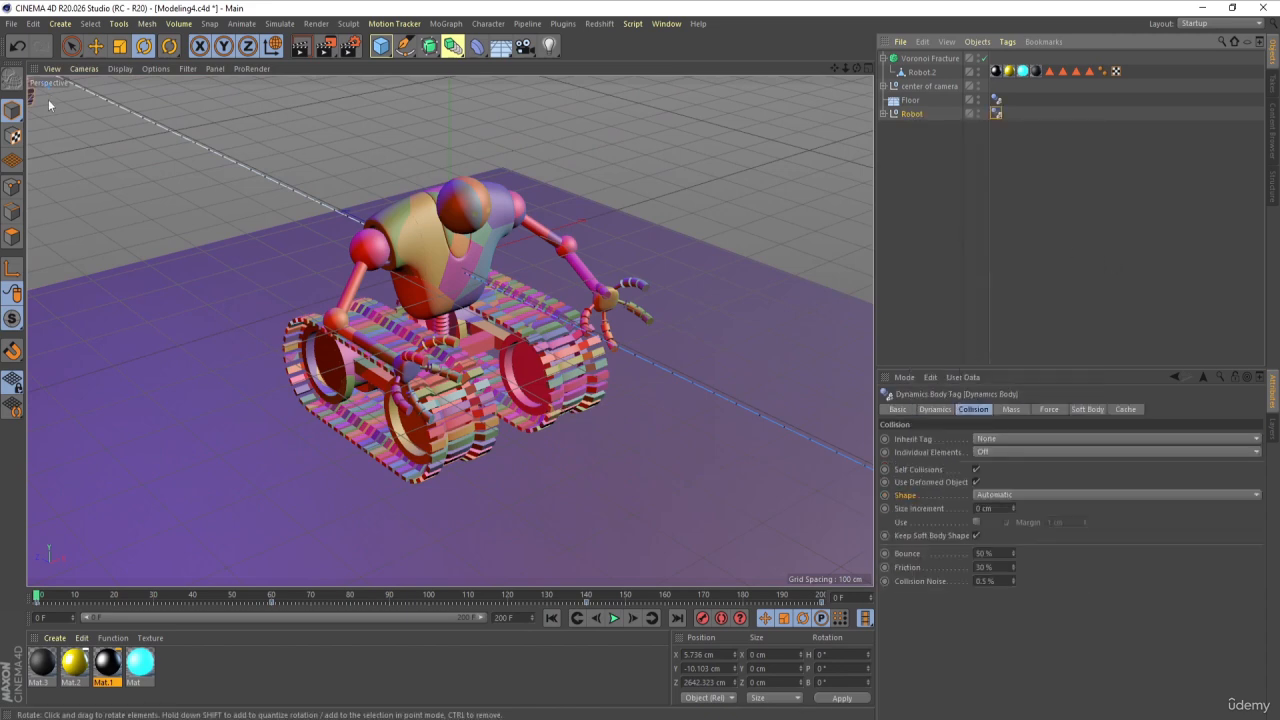
{"action": "left_click", "coordinate": [978, 219]}
{"action": "left_click", "coordinate": [995, 114]}
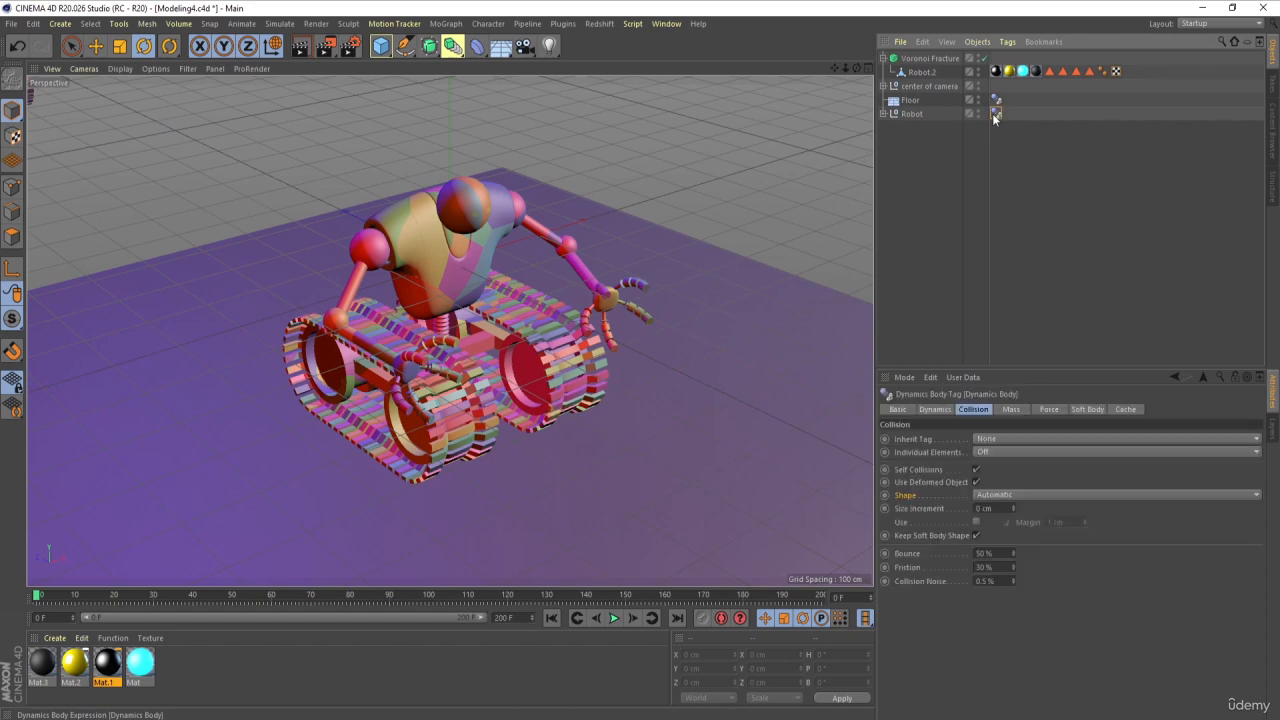
{"action": "left_click", "coordinate": [988, 441]}
{"action": "left_click", "coordinate": [990, 458]}
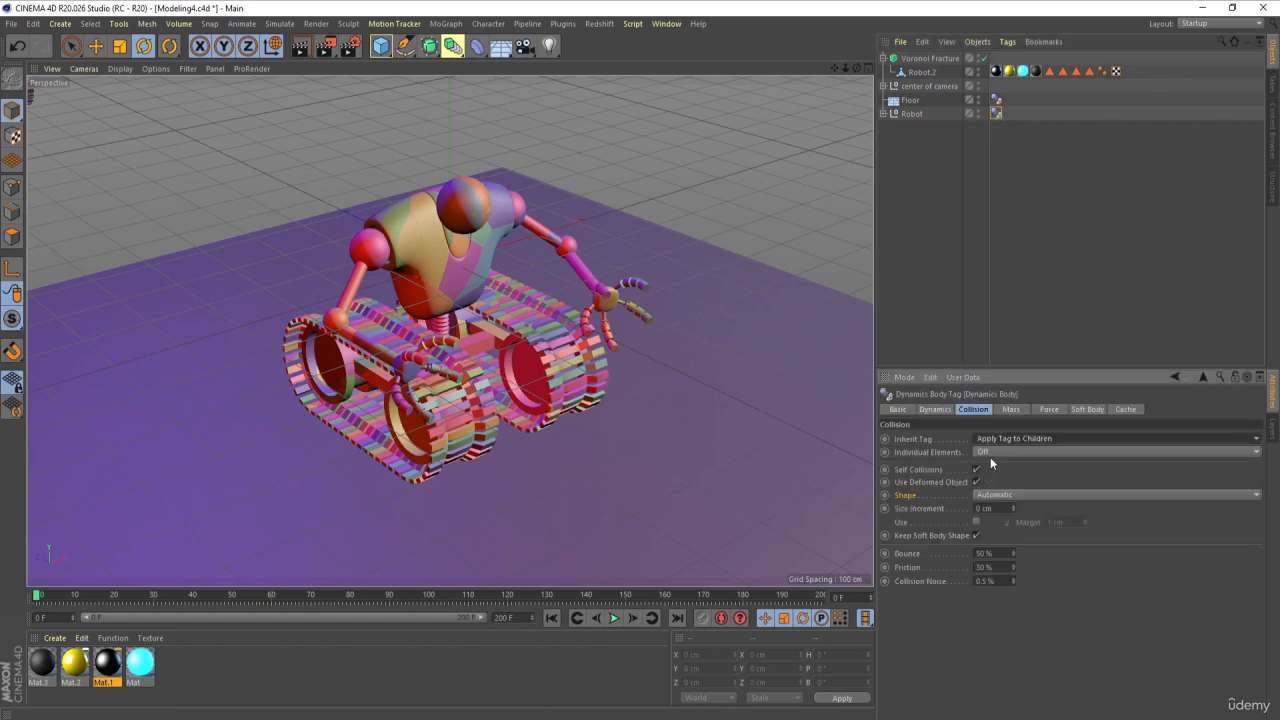
Step: Set Individual Elements to All in the Robot null's dynamics body tag
{"action": "left_click", "coordinate": [983, 450]}
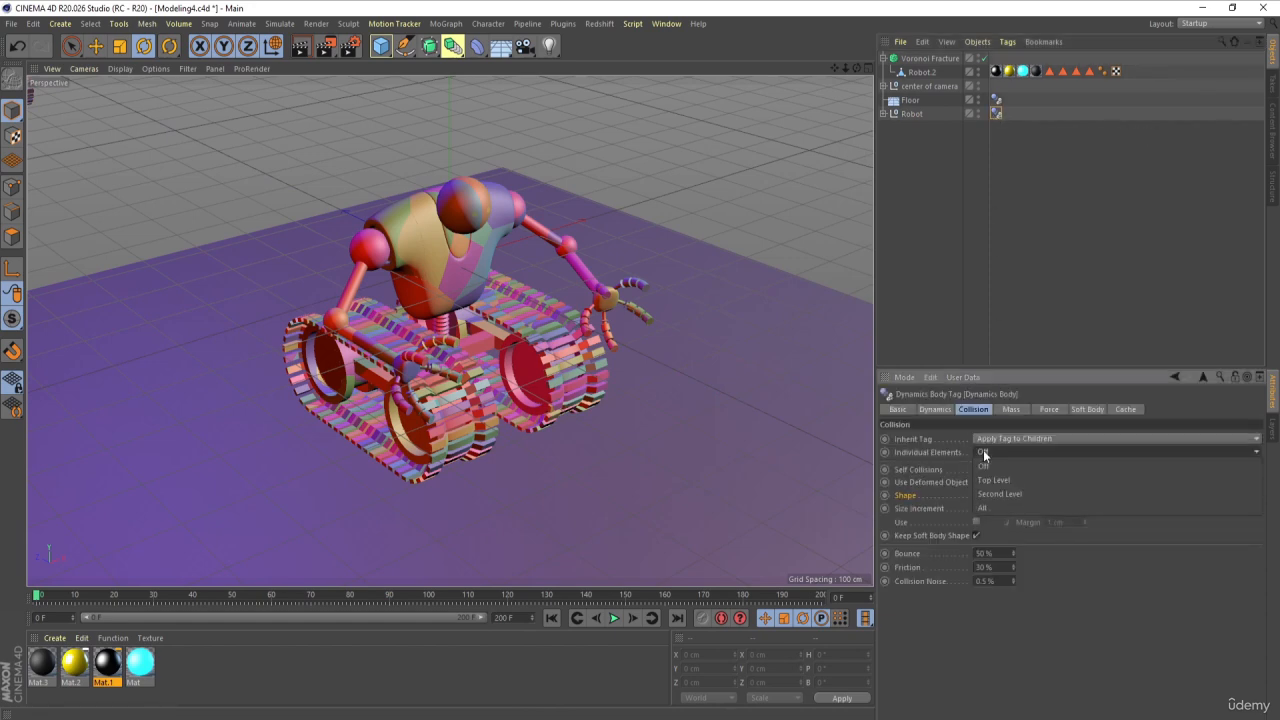
{"action": "left_click", "coordinate": [983, 502]}
{"action": "left_click", "coordinate": [980, 184]}
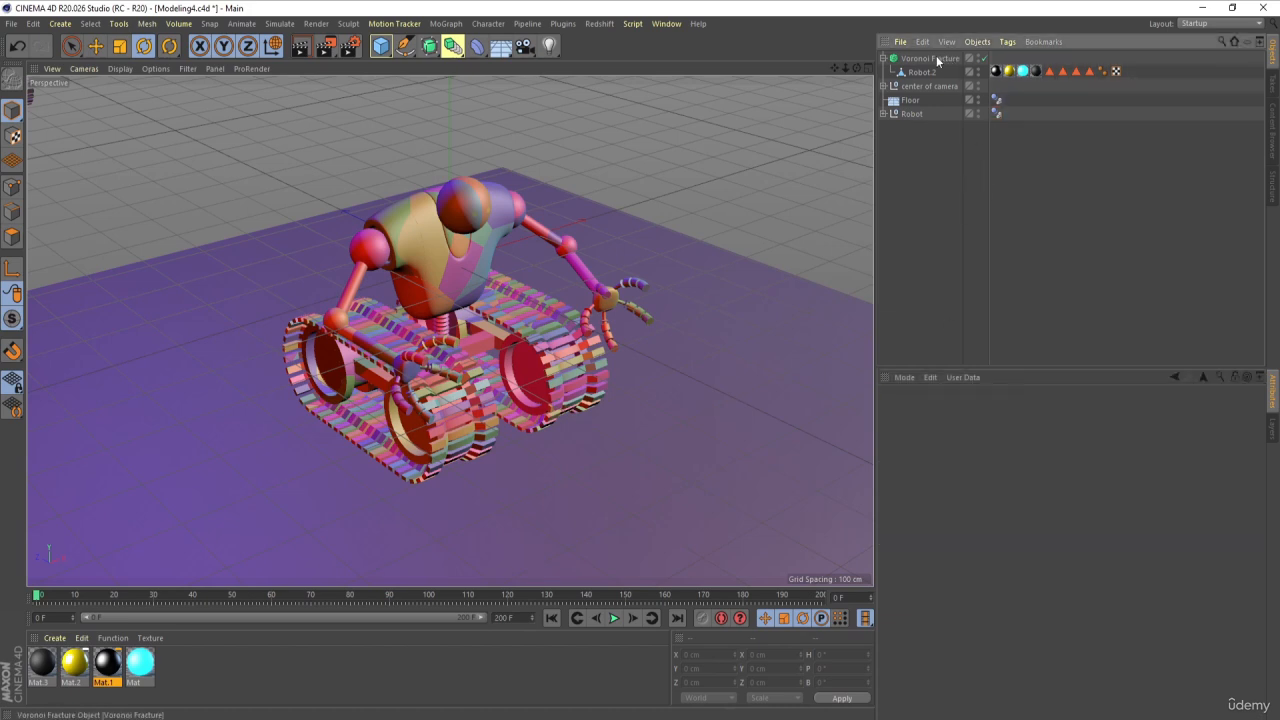
Step: Apply a Rigid Body tag to the Voronoi Fracture and set its Inherit Tag option to Apply Tag to Children
{"action": "left_click", "coordinate": [936, 58]}
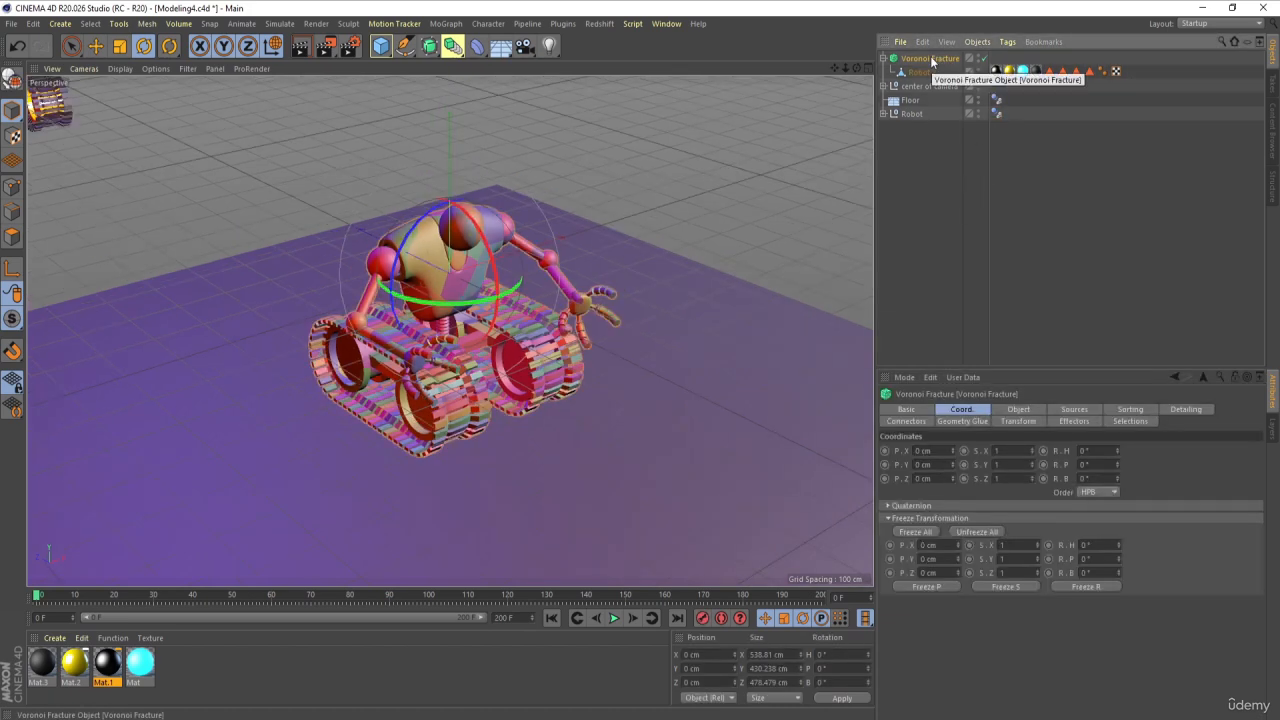
{"action": "scroll", "coordinate": [668, 240], "scroll_direction": "up", "scroll_amount": 2}
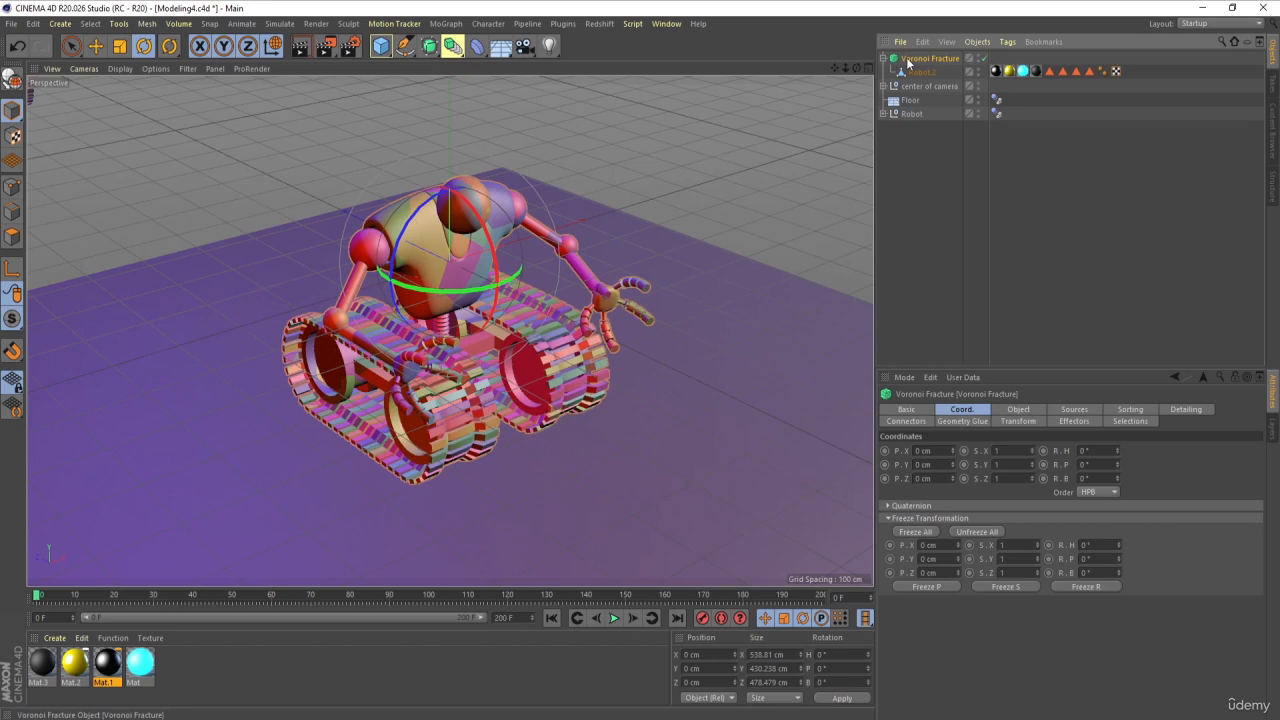
{"action": "right_click", "coordinate": [908, 62]}
{"action": "mouse_move", "coordinate": [949, 177]}
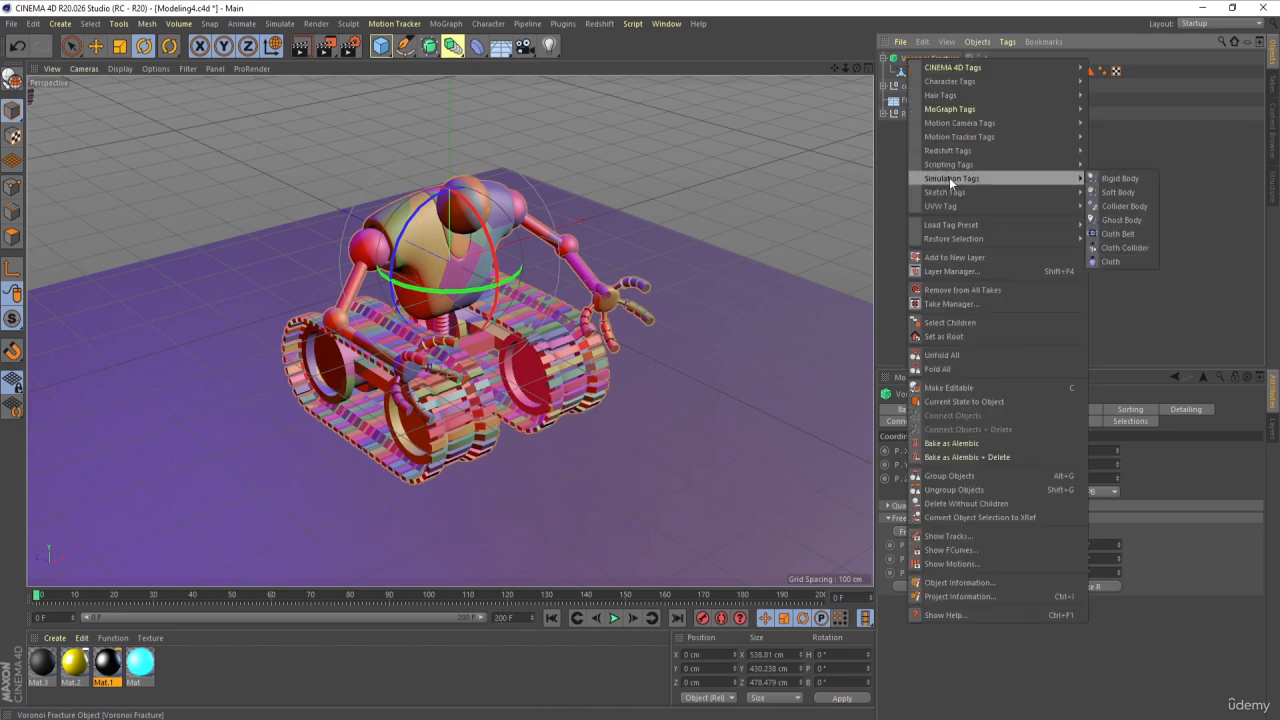
{"action": "left_click", "coordinate": [1120, 178]}
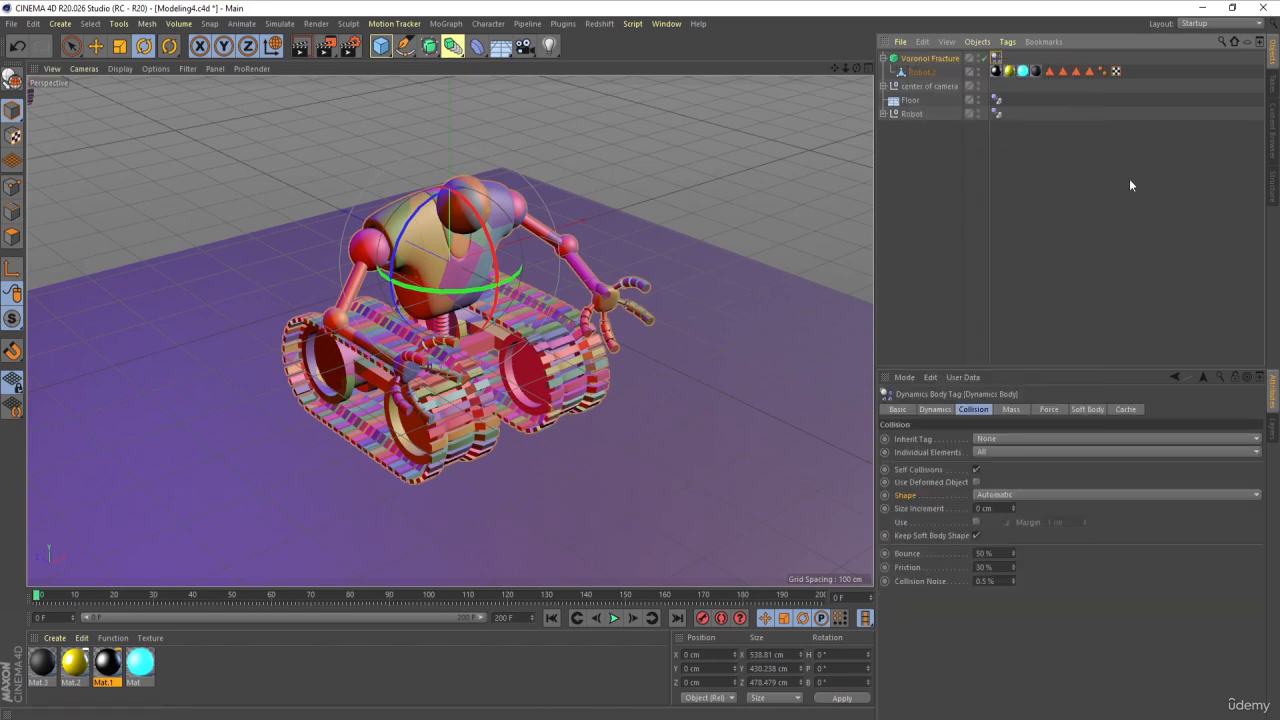
{"action": "left_click", "coordinate": [986, 442]}
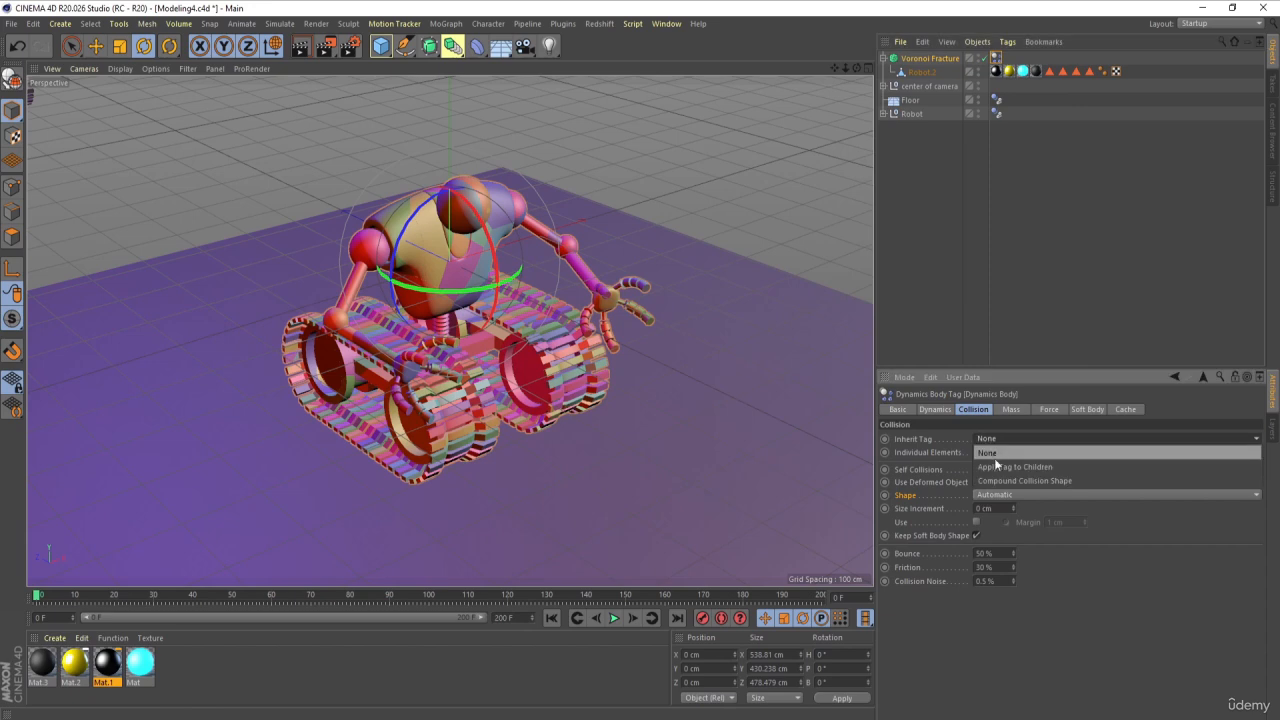
{"action": "left_click", "coordinate": [995, 457]}
{"action": "left_click", "coordinate": [1004, 232]}
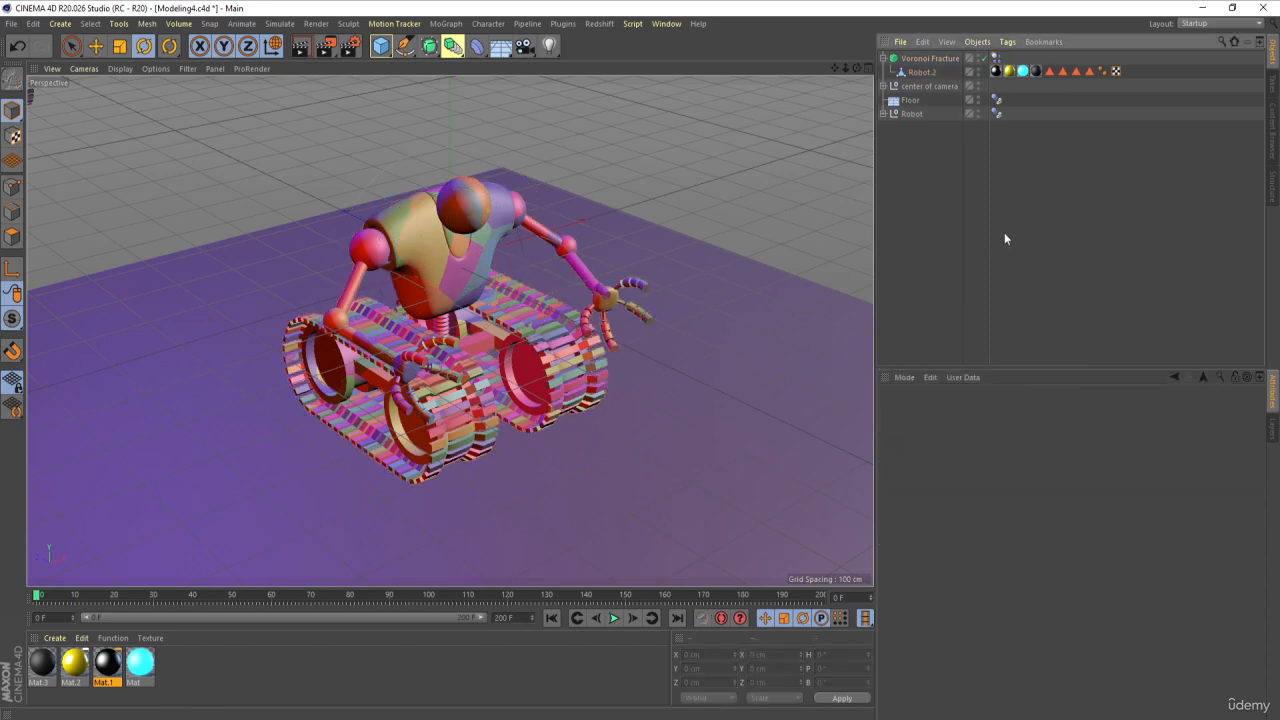
Step: Play the rigid body simulation of the Voronoi Fracture to check how its pieces behave, returning to frame 0
{"action": "left_click", "coordinate": [915, 59]}
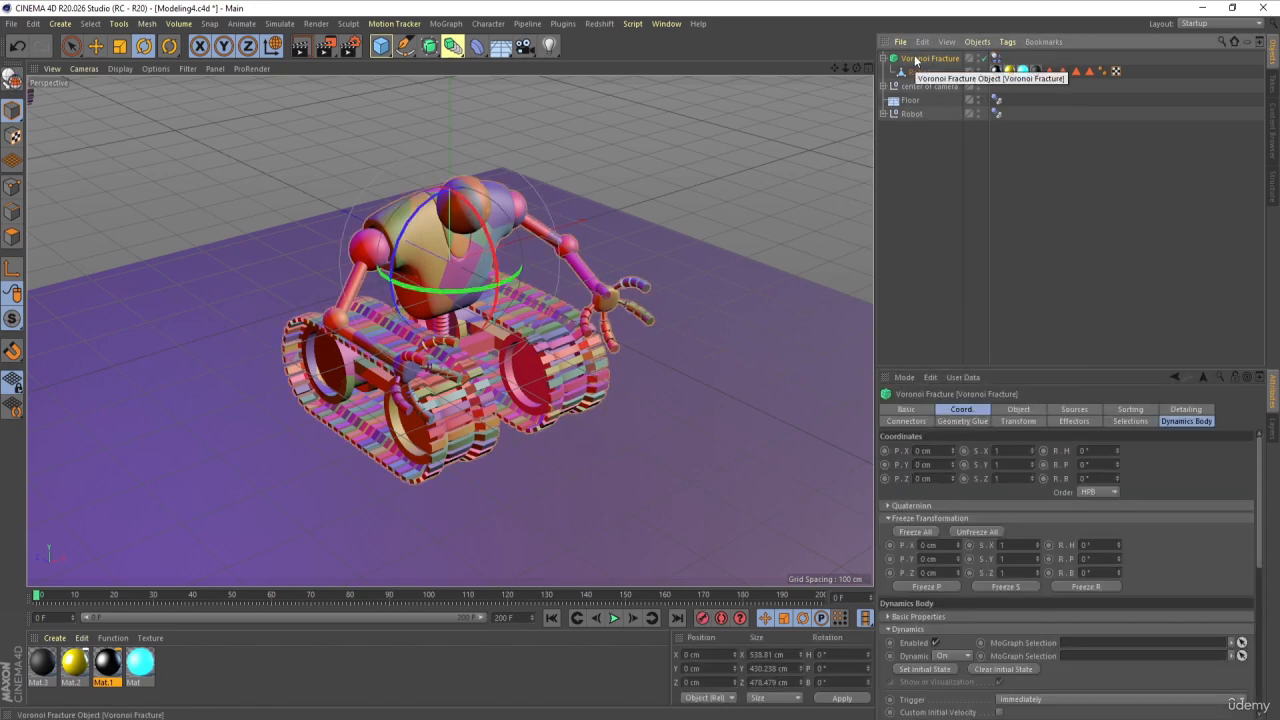
{"action": "left_click", "coordinate": [613, 619]}
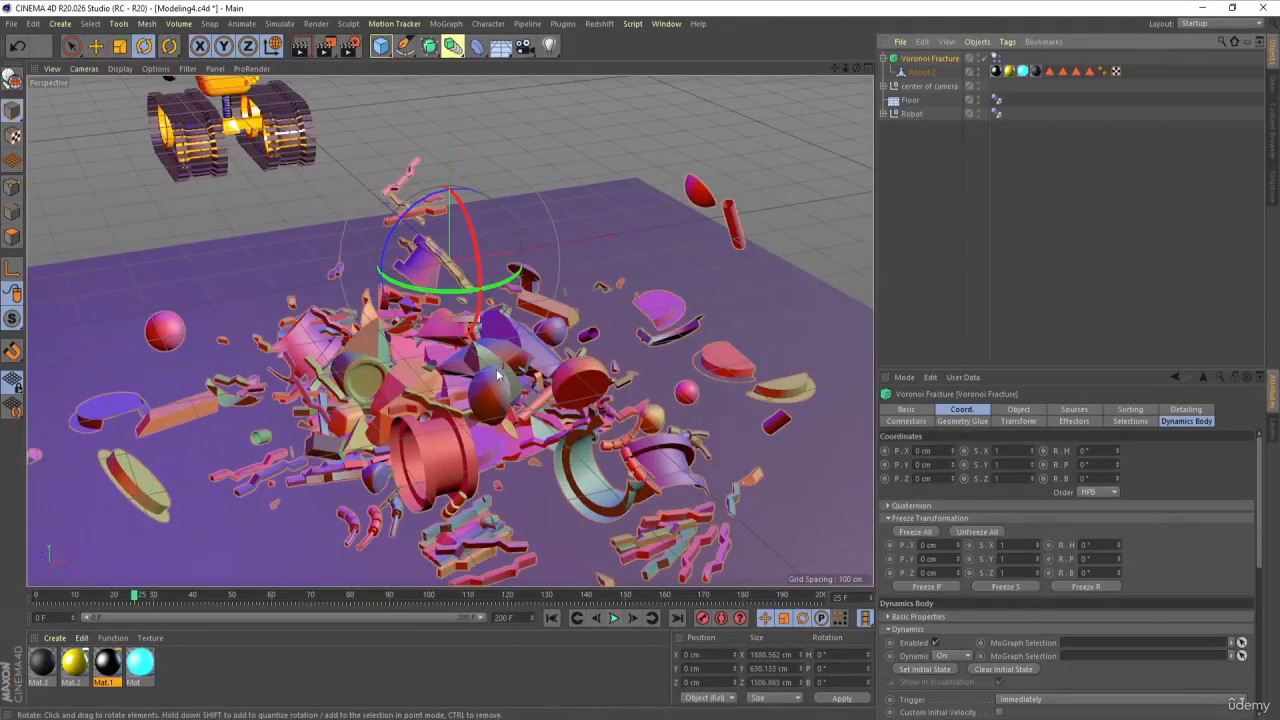
{"action": "left_click", "coordinate": [552, 618]}
{"action": "left_click", "coordinate": [615, 618]}
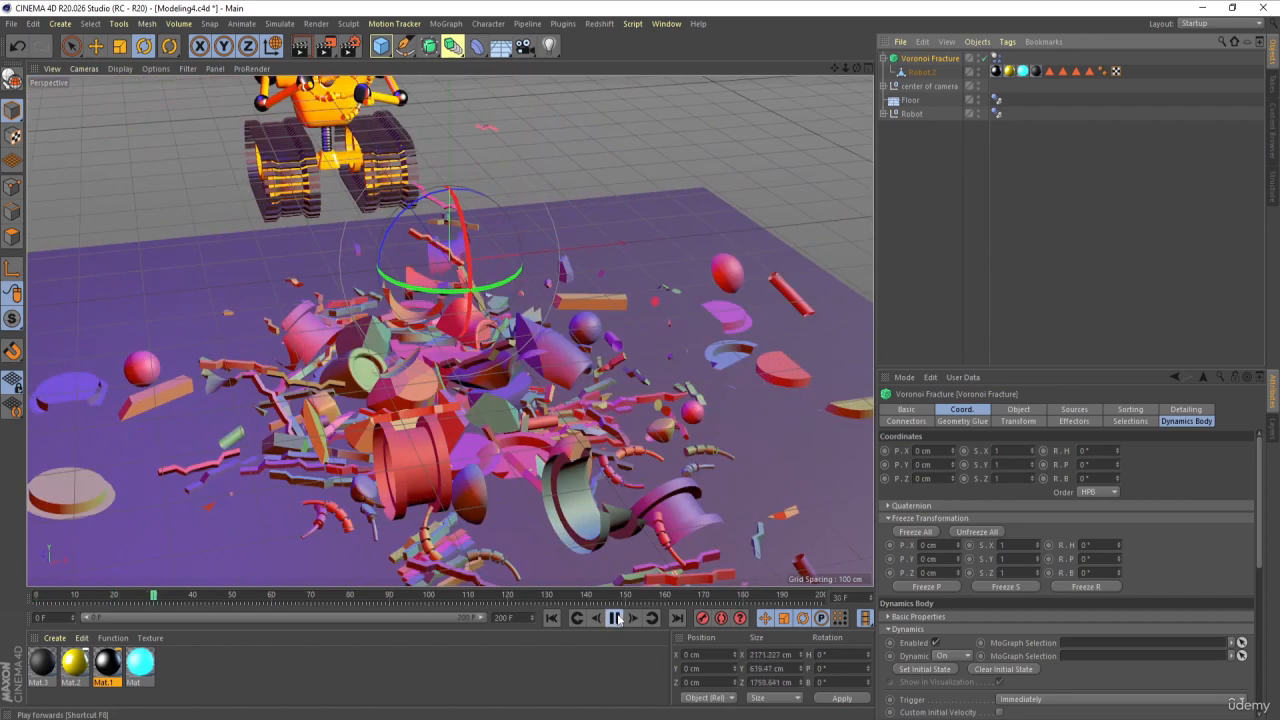
{"action": "left_click", "coordinate": [615, 618]}
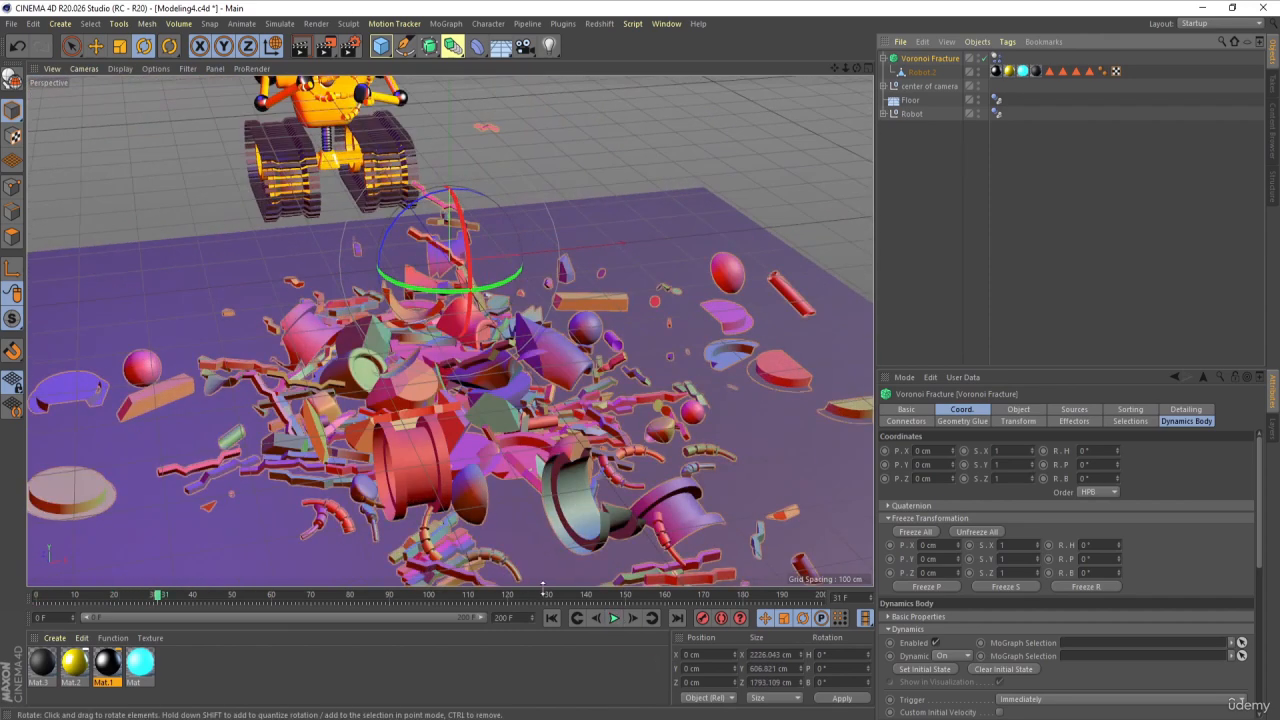
{"action": "left_click", "coordinate": [552, 618]}
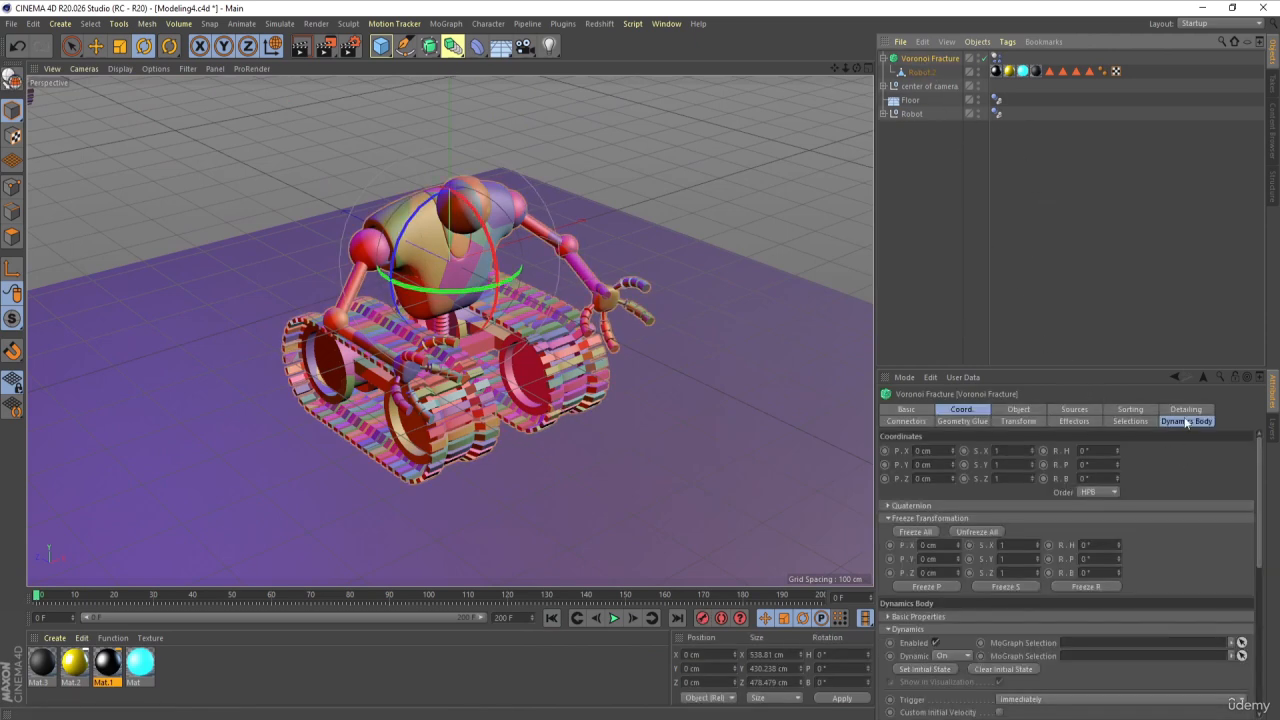
Step: Set the dynamics Trigger of the Voronoi Fracture's rigid body to On Collision
{"action": "left_click", "coordinate": [1186, 421]}
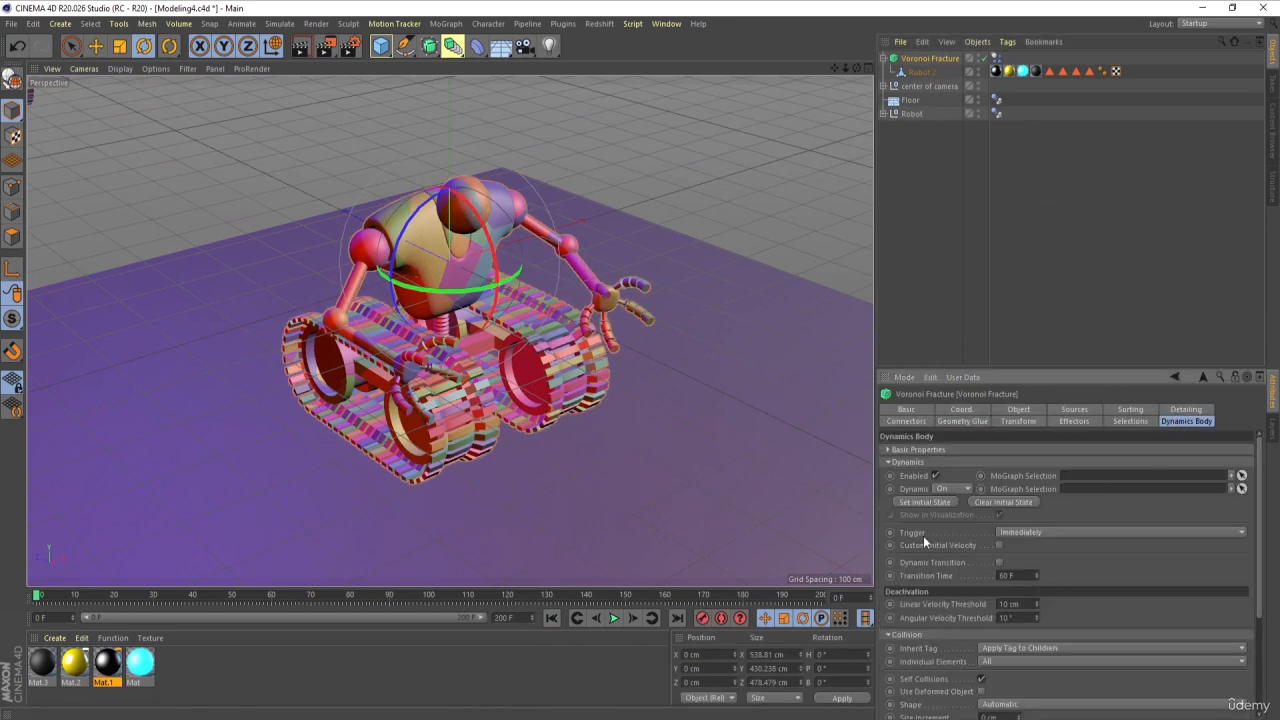
{"action": "left_click", "coordinate": [1019, 531]}
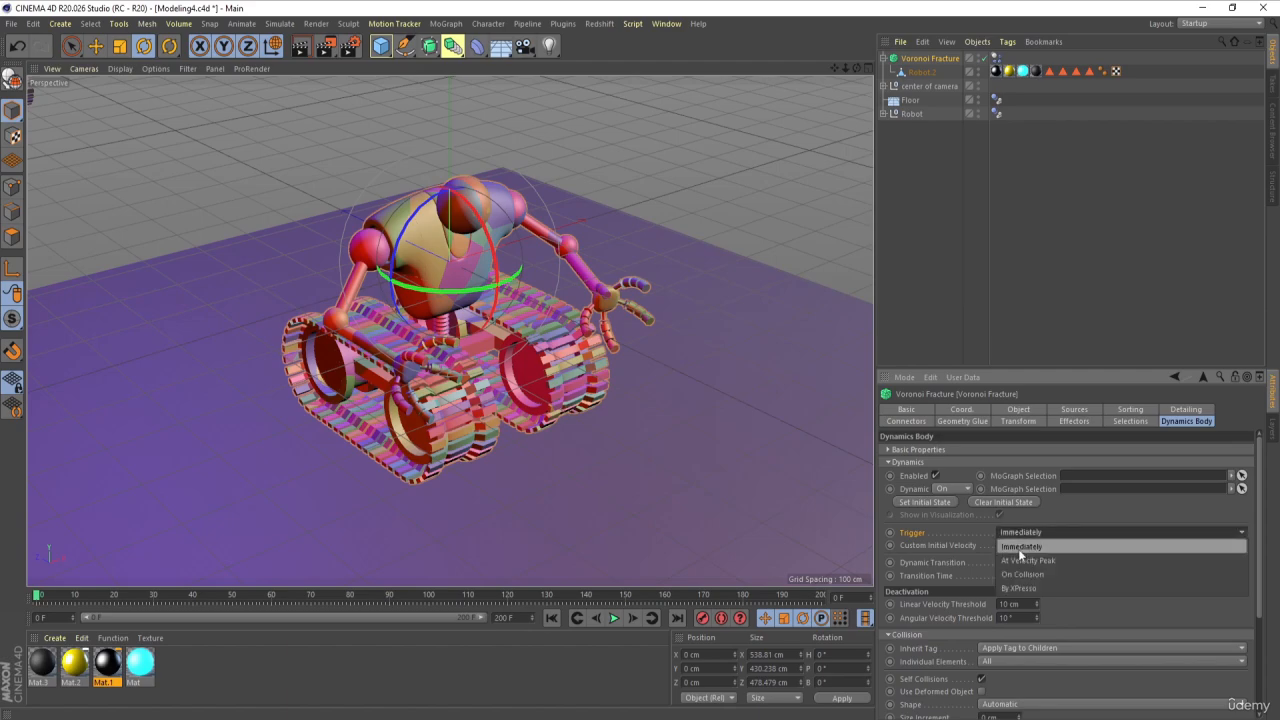
{"action": "left_click", "coordinate": [1020, 562]}
{"action": "left_click", "coordinate": [1014, 332]}
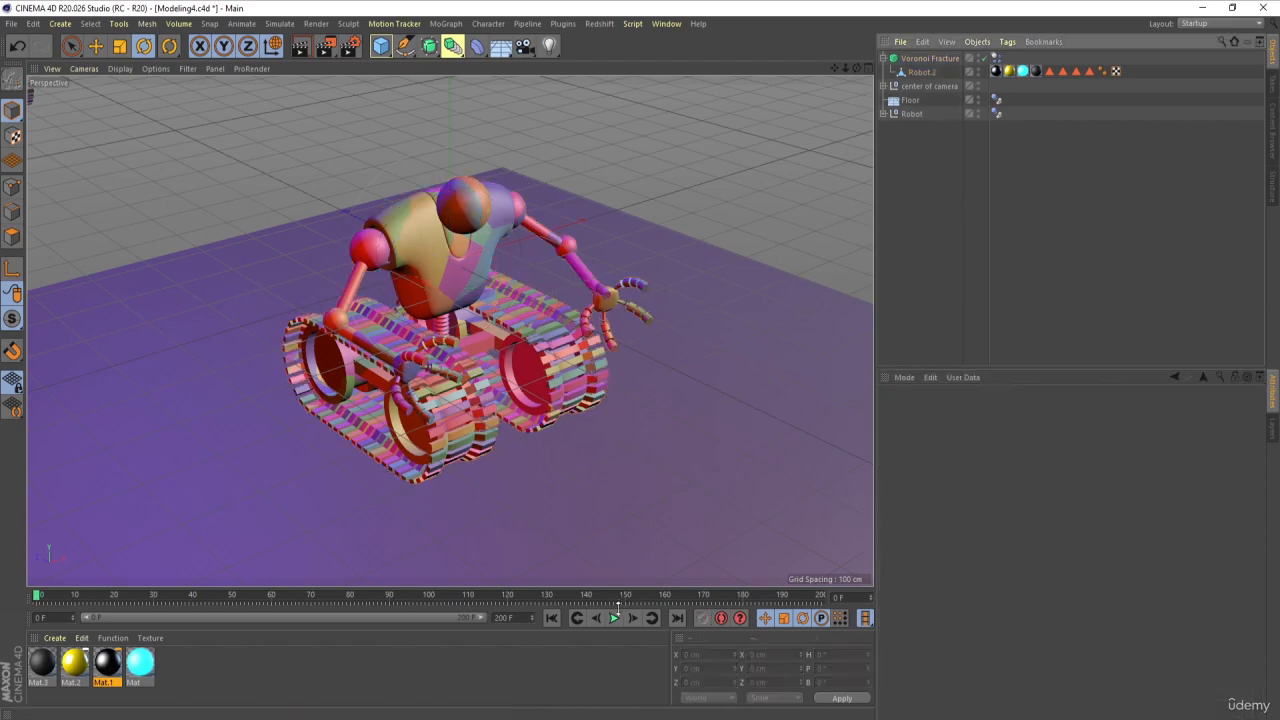
Step: Play the collision-triggered simulation past the robot's impact and return to the start of the animation
{"action": "left_click", "coordinate": [615, 618]}
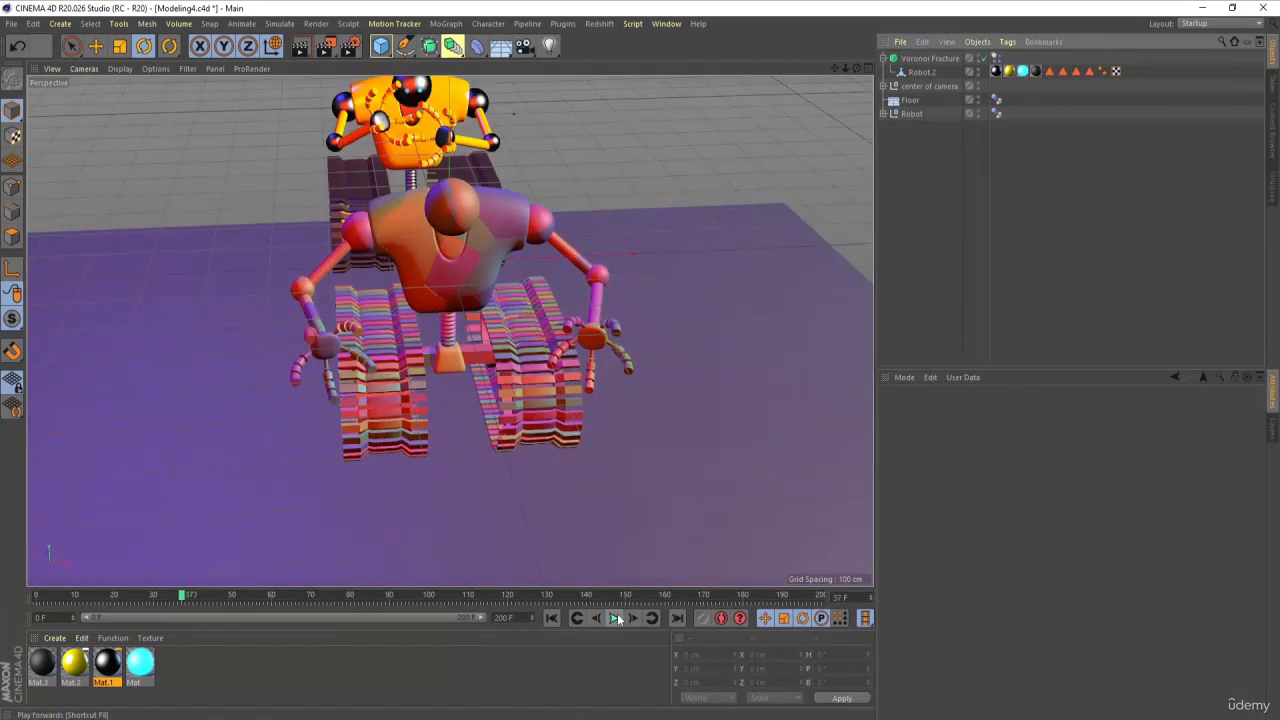
{"action": "left_click", "coordinate": [615, 618]}
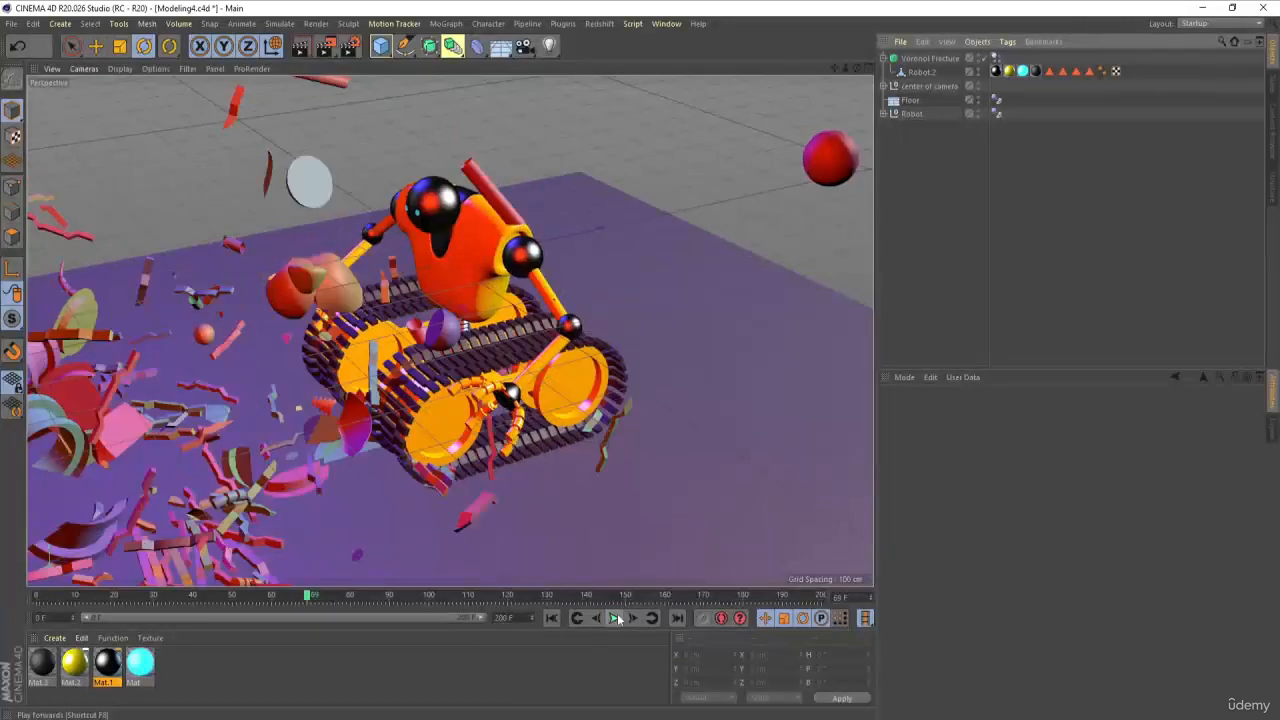
{"action": "left_click", "coordinate": [615, 618]}
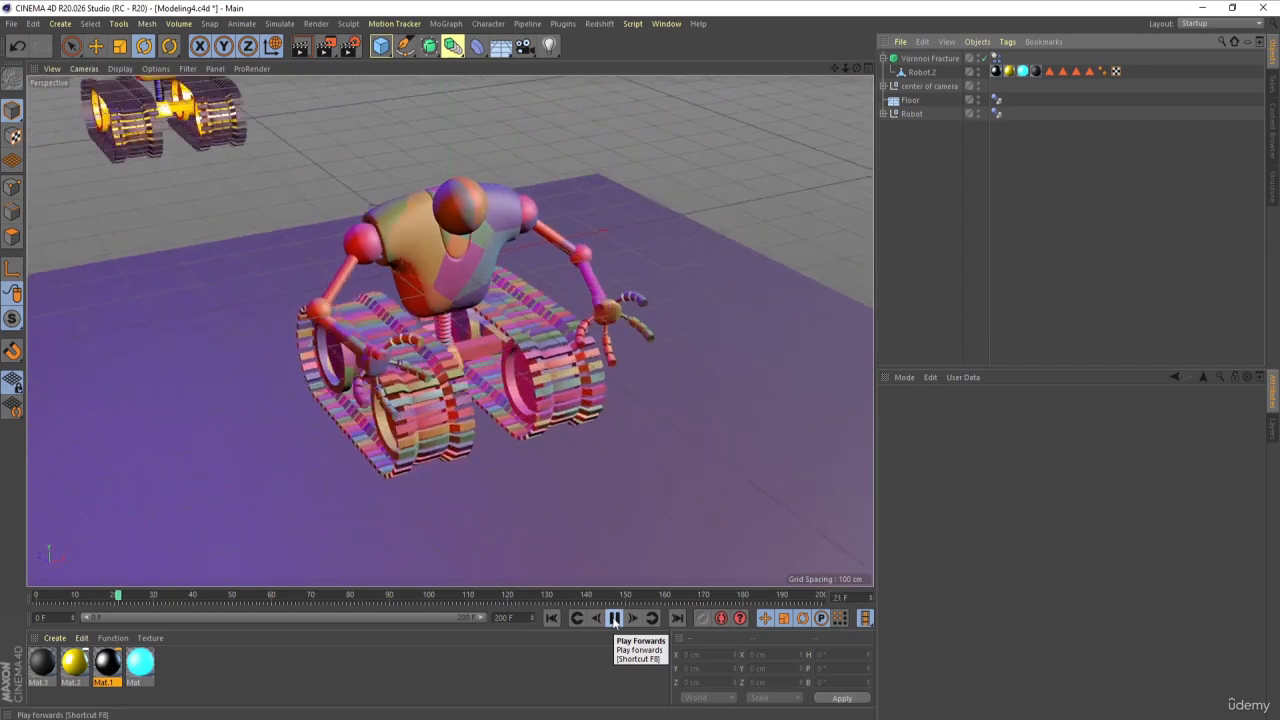
{"action": "left_click", "coordinate": [615, 622]}
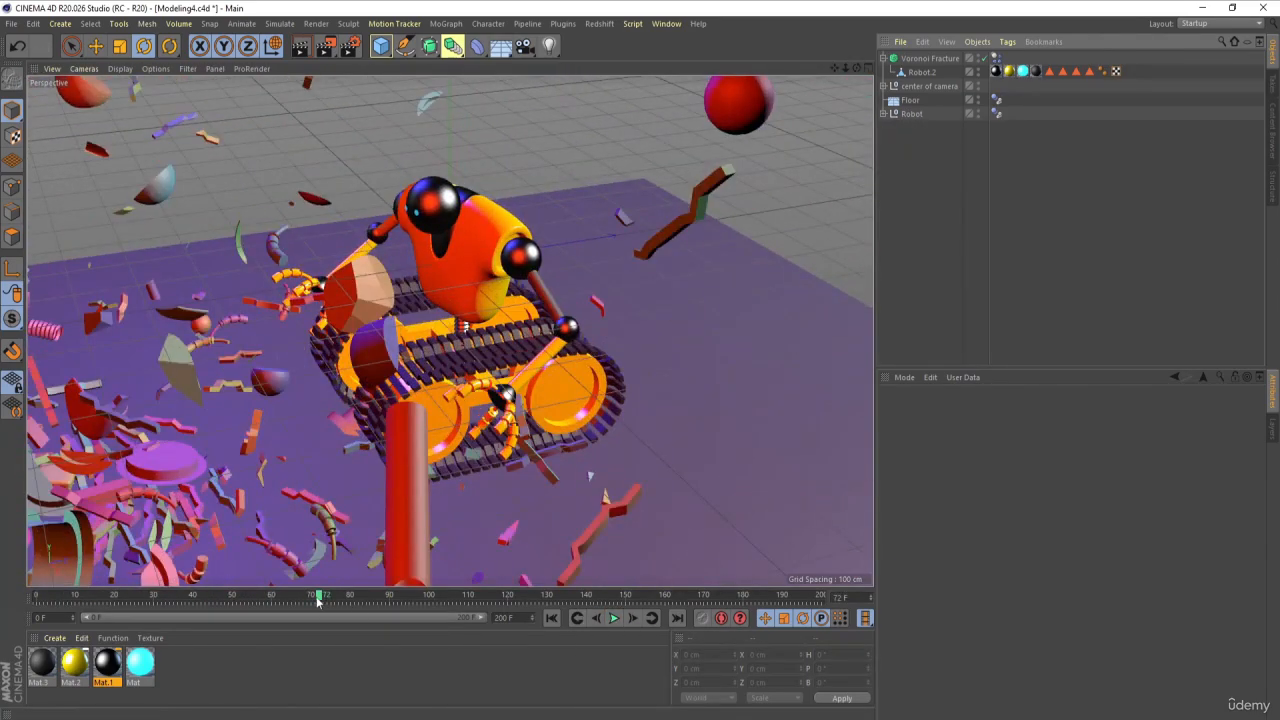
{"action": "left_click_drag", "start_coordinate": [318, 598], "coordinate": [299, 598]}
{"action": "left_click", "coordinate": [551, 618]}
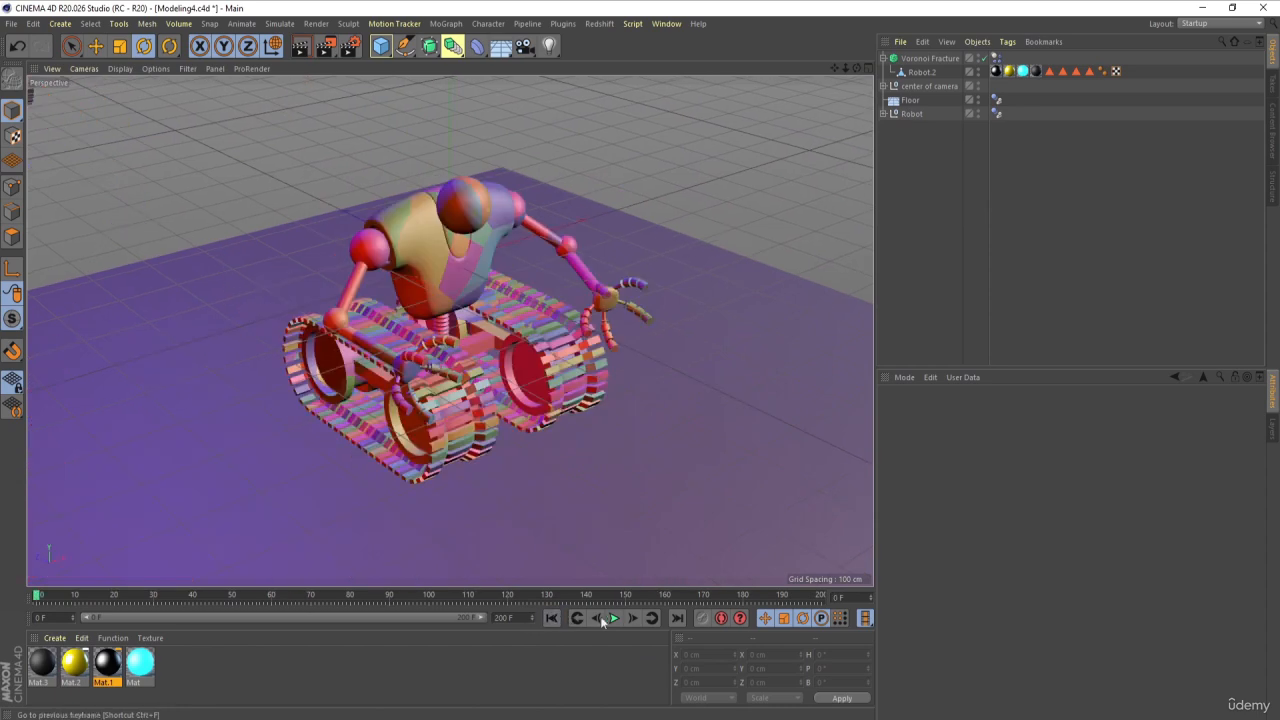
Step: Play the simulation to the impact at frame 49, render the view there, and go back to frame 0
{"action": "left_click", "coordinate": [614, 618]}
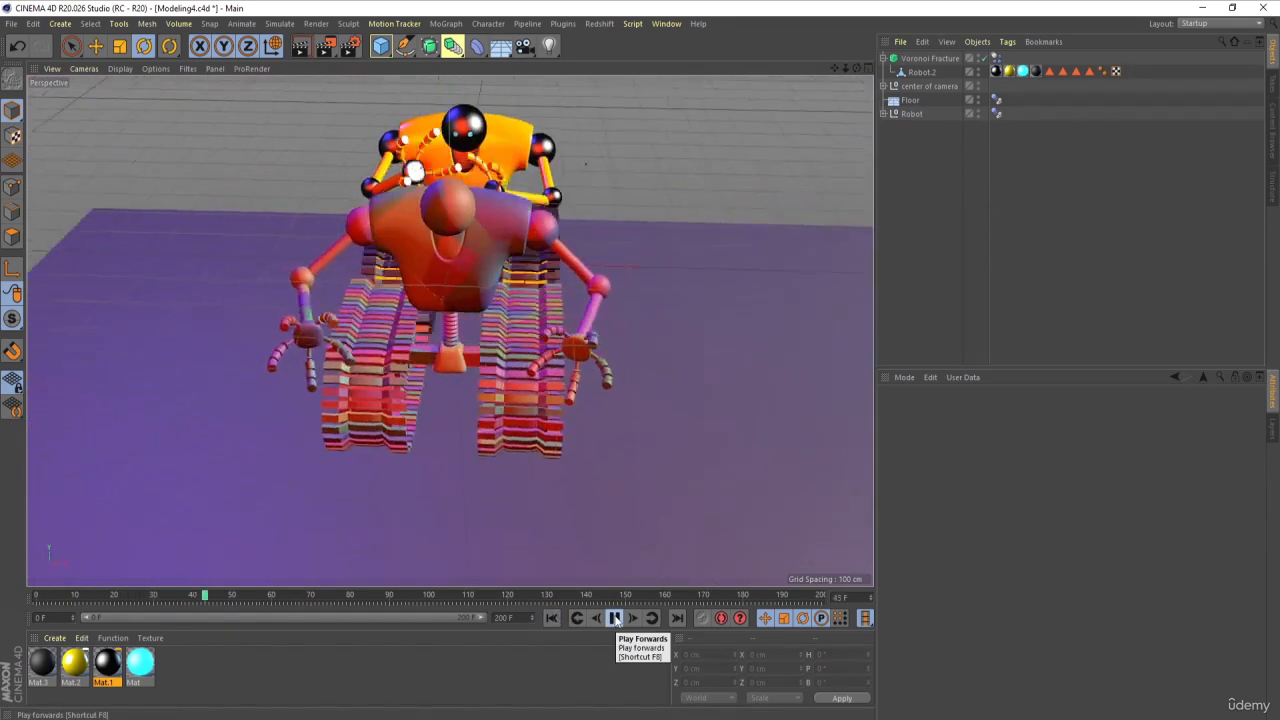
{"action": "left_click", "coordinate": [615, 618]}
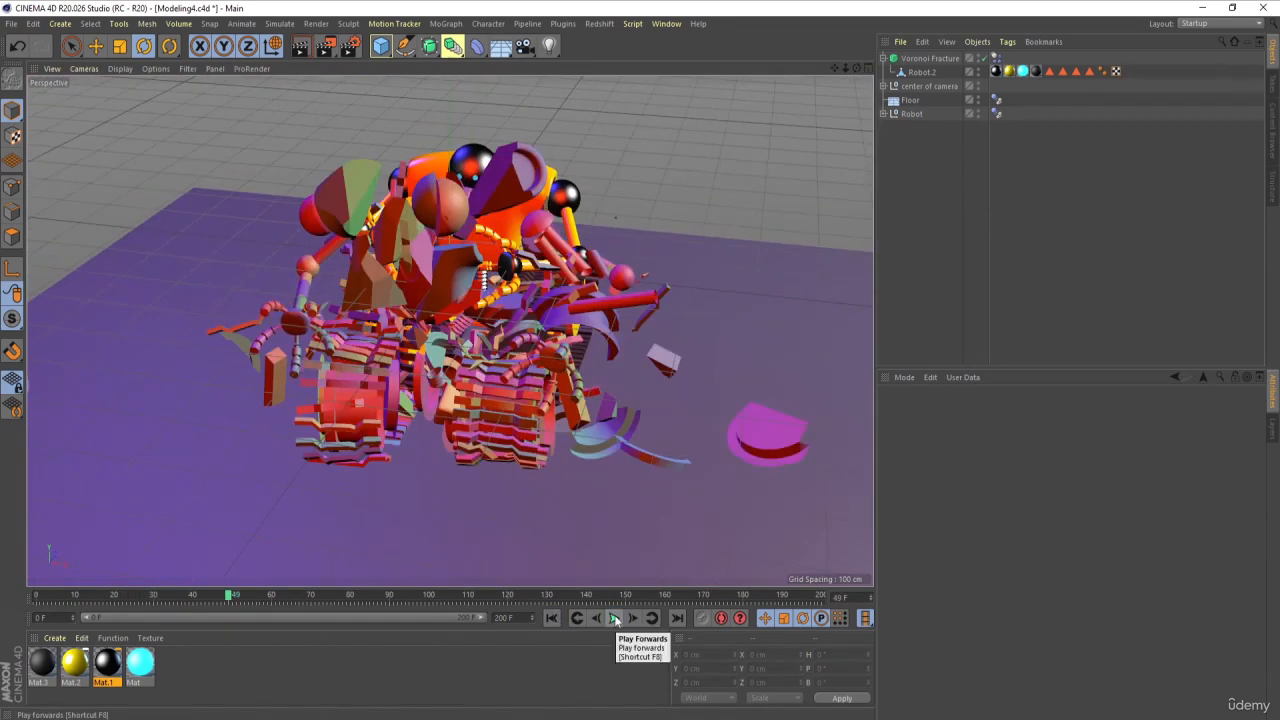
{"action": "key", "text": "ctrl+r"}
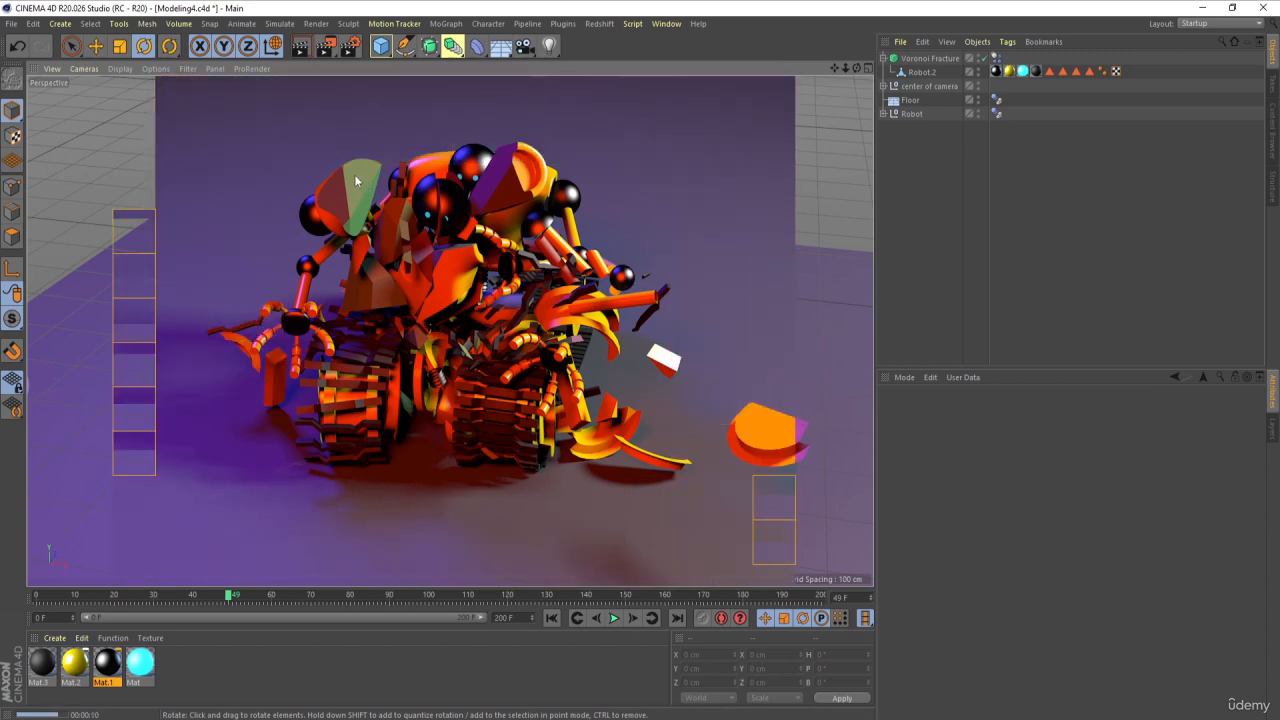
{"action": "left_click", "coordinate": [551, 619]}
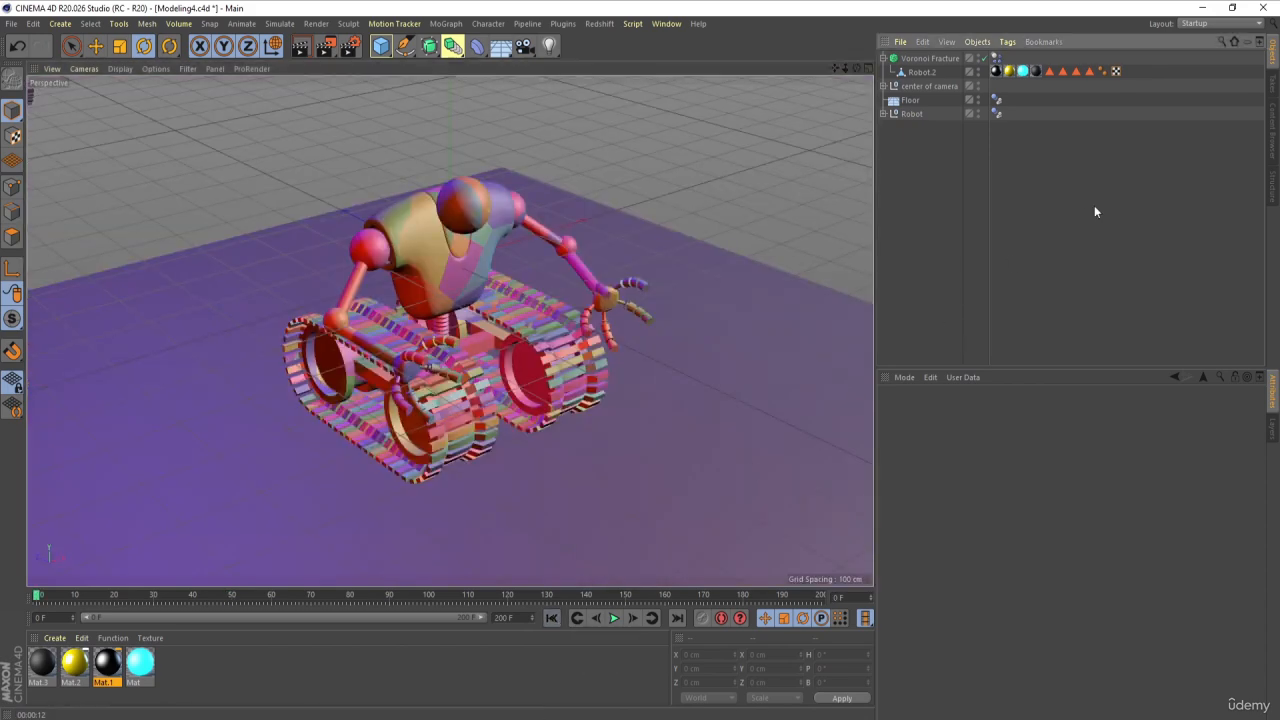
Step: Enable polygon selection tags on the Voronoi Fracture, including the one for Inside Faces
{"action": "left_click", "coordinate": [926, 59]}
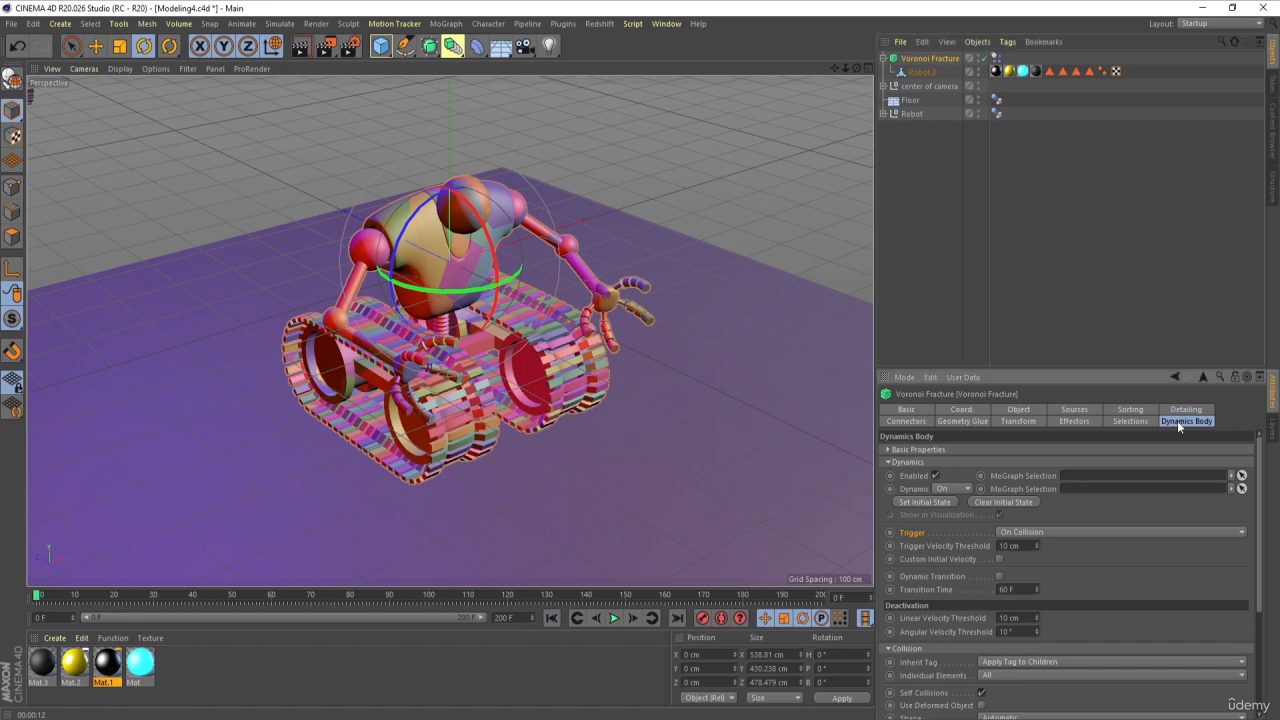
{"action": "left_click", "coordinate": [1131, 421]}
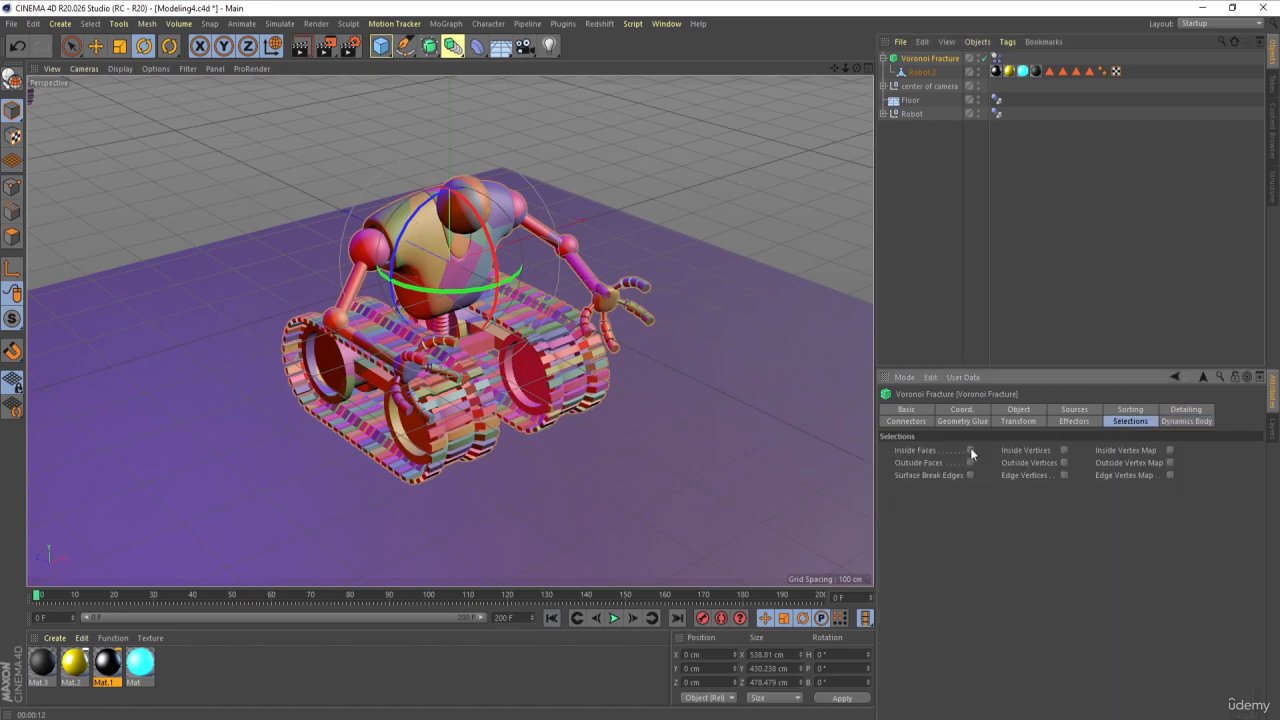
{"action": "left_click", "coordinate": [941, 303]}
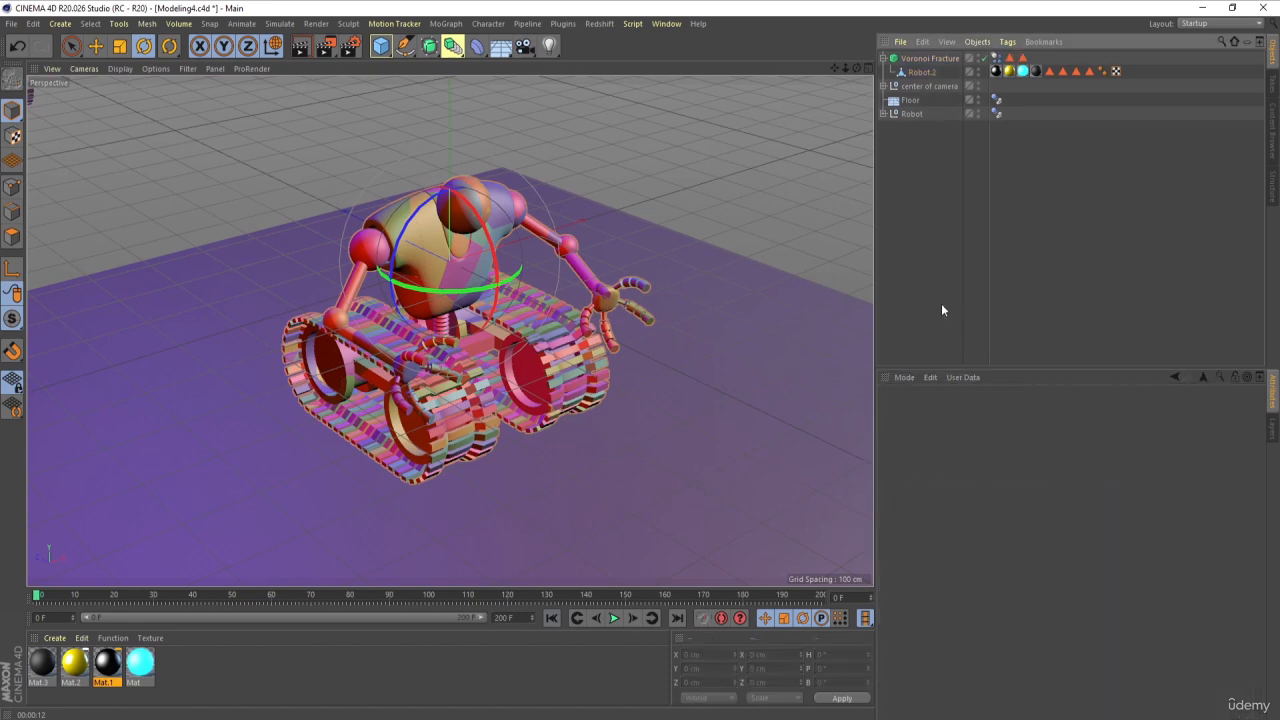
Step: Apply a new default material to the Voronoi Fracture and restrict its texture tag to the Inside Faces selection
{"action": "double_click", "coordinate": [210, 659]}
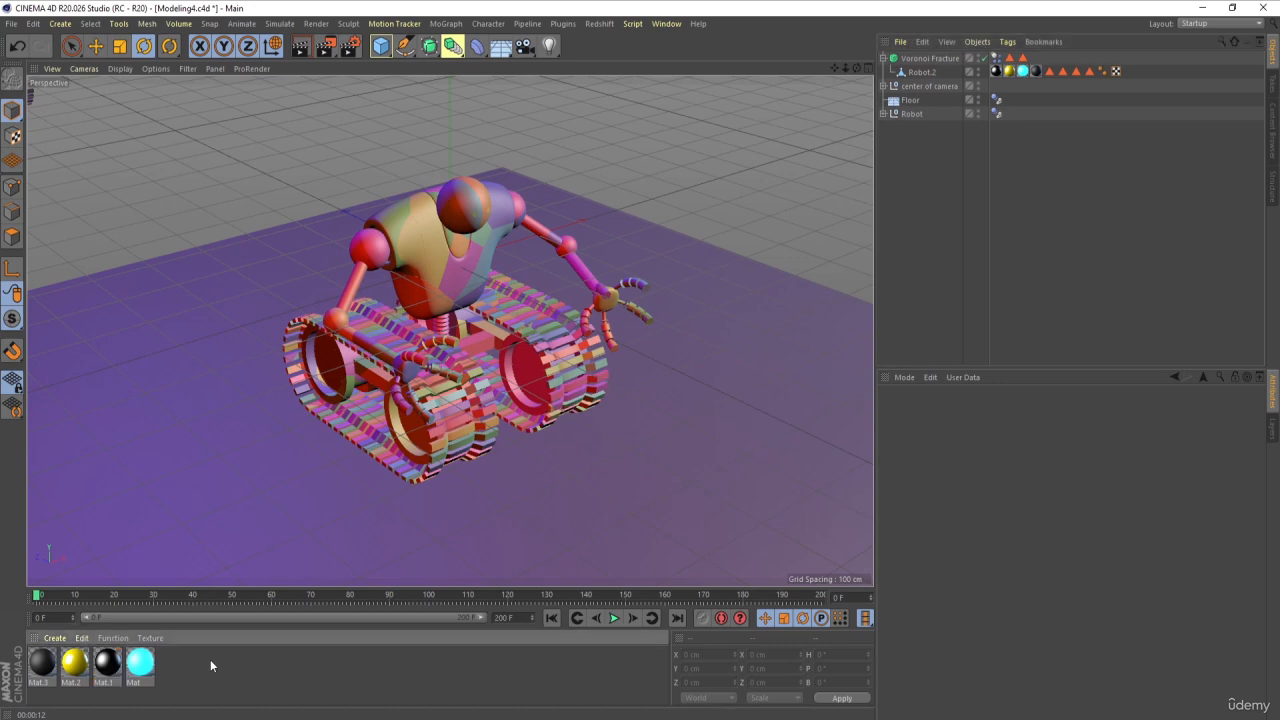
{"action": "left_click_drag", "start_coordinate": [686, 304], "coordinate": [925, 62]}
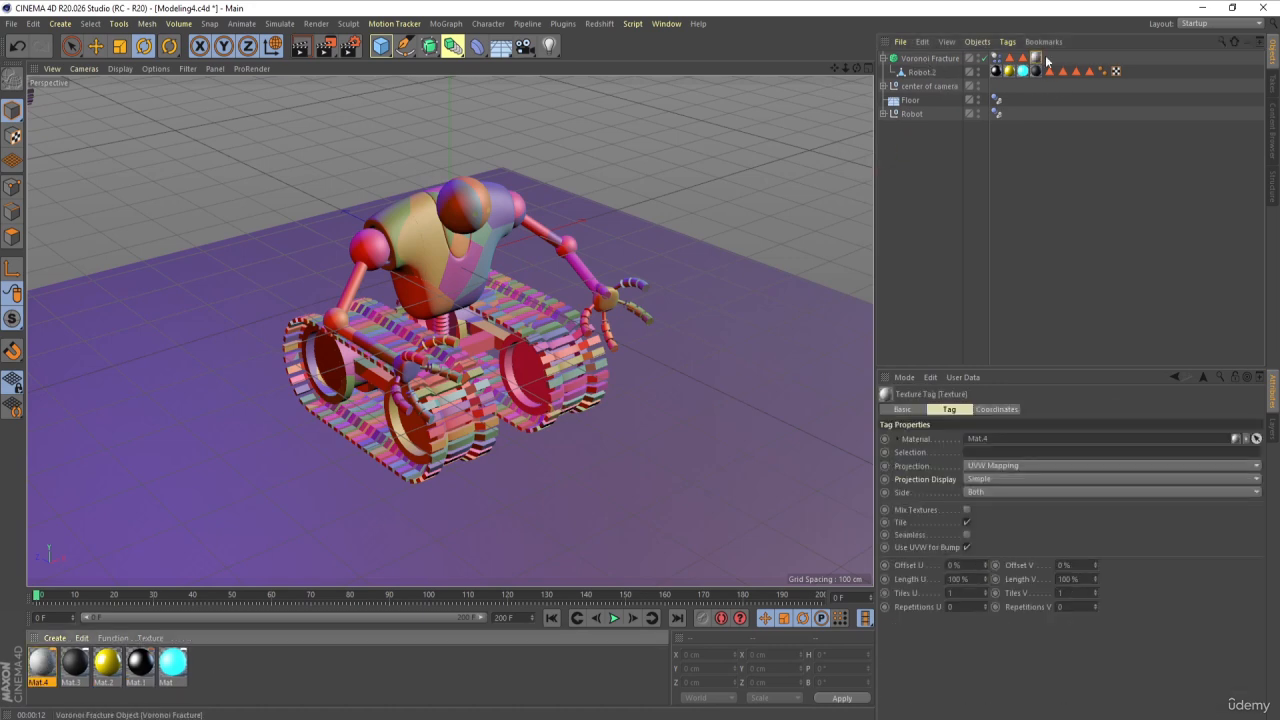
{"action": "left_click", "coordinate": [1010, 58]}
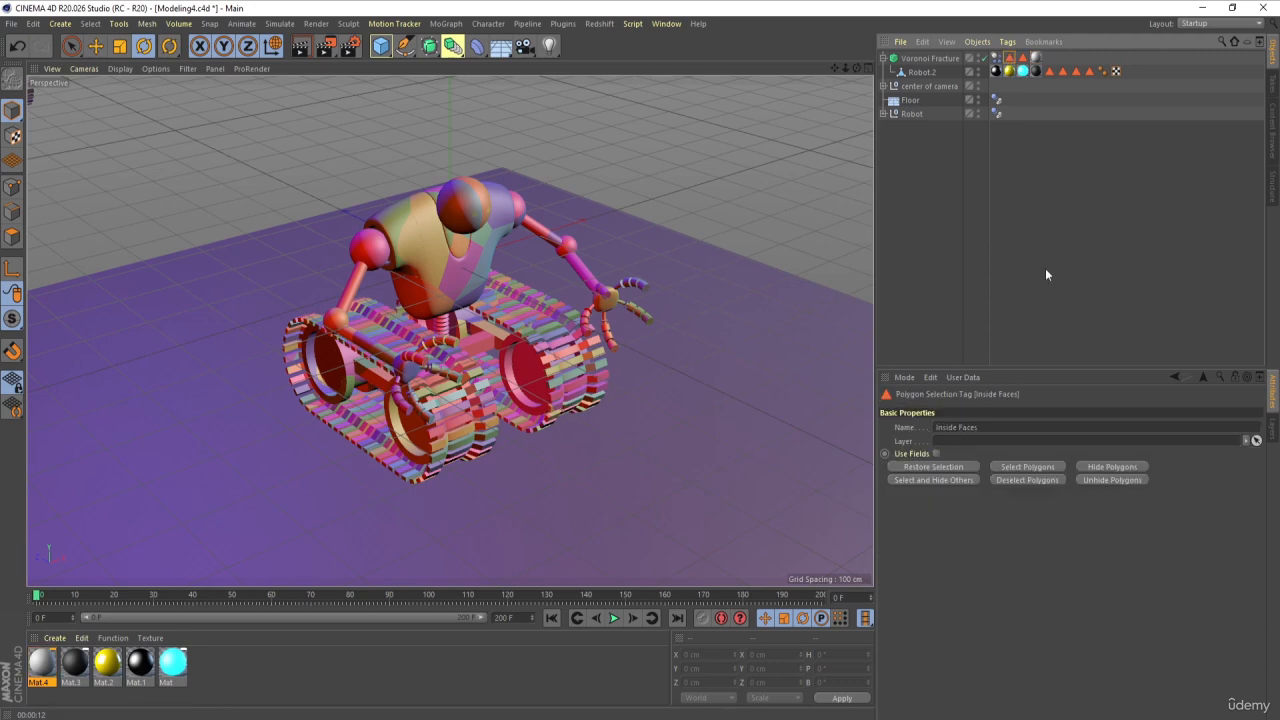
{"action": "left_click", "coordinate": [1036, 58]}
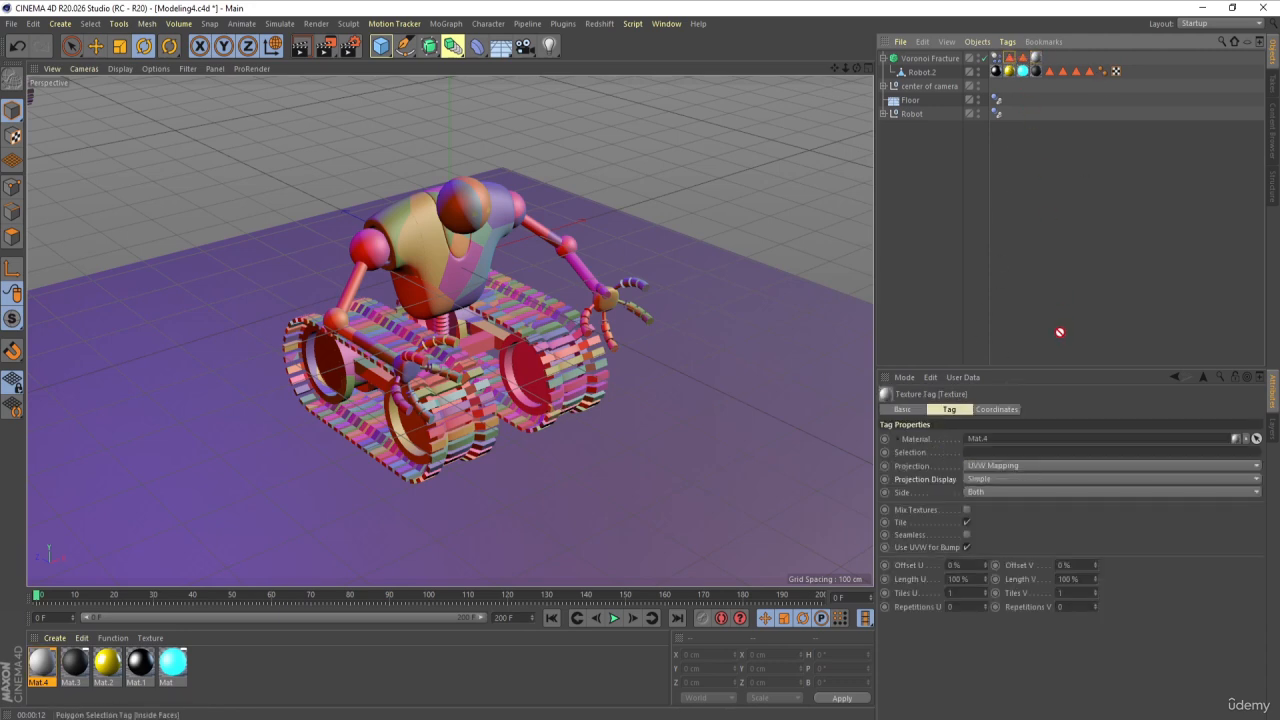
{"action": "left_click_drag", "start_coordinate": [1060, 430], "coordinate": [1082, 452]}
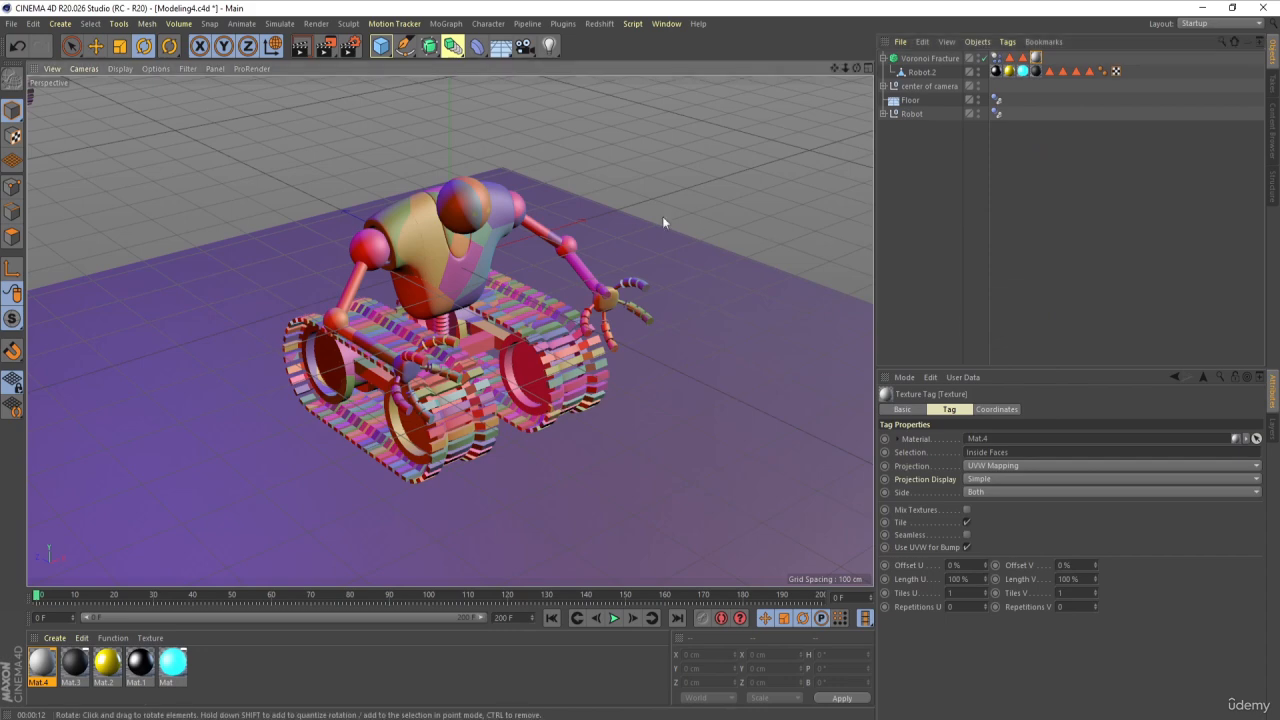
Step: Play the simulation to frame 59 and render the view to check the inside face material
{"action": "left_click", "coordinate": [614, 617]}
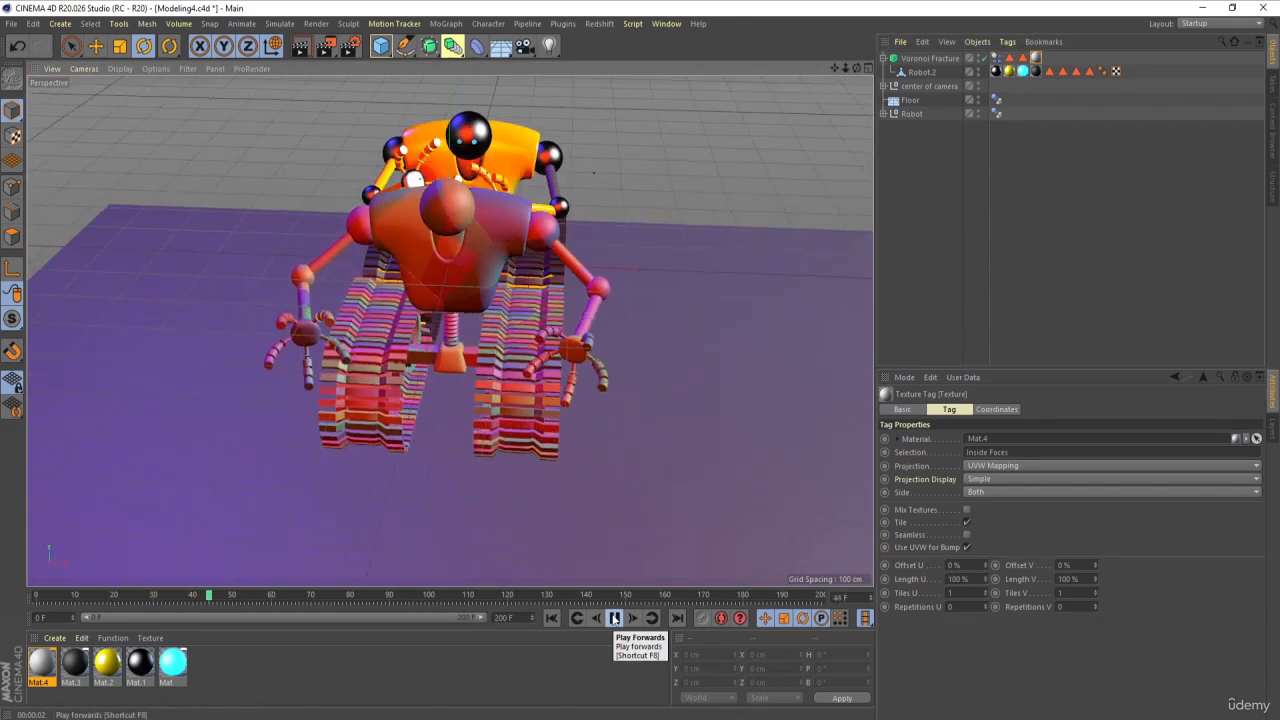
{"action": "left_click", "coordinate": [614, 617]}
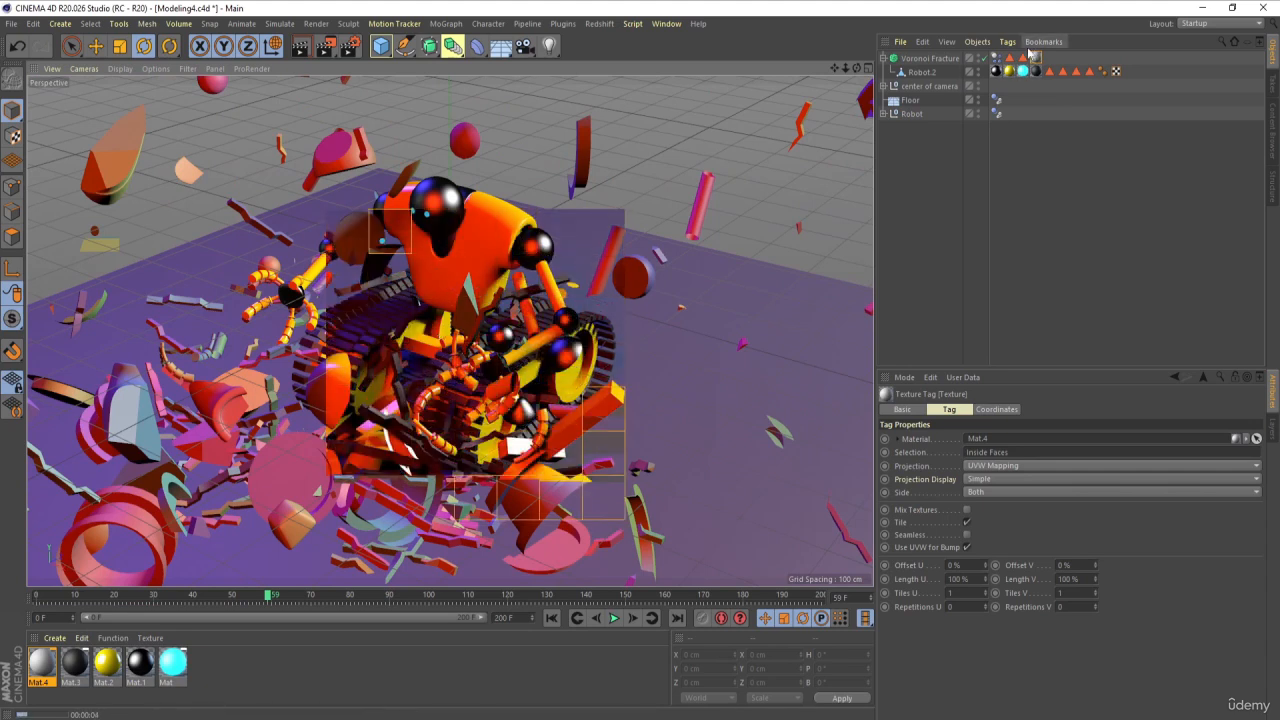
Step: Enable the Luminance channel on material Mat.4, check it in a view render, and return to frame 0
{"action": "double_click", "coordinate": [41, 662]}
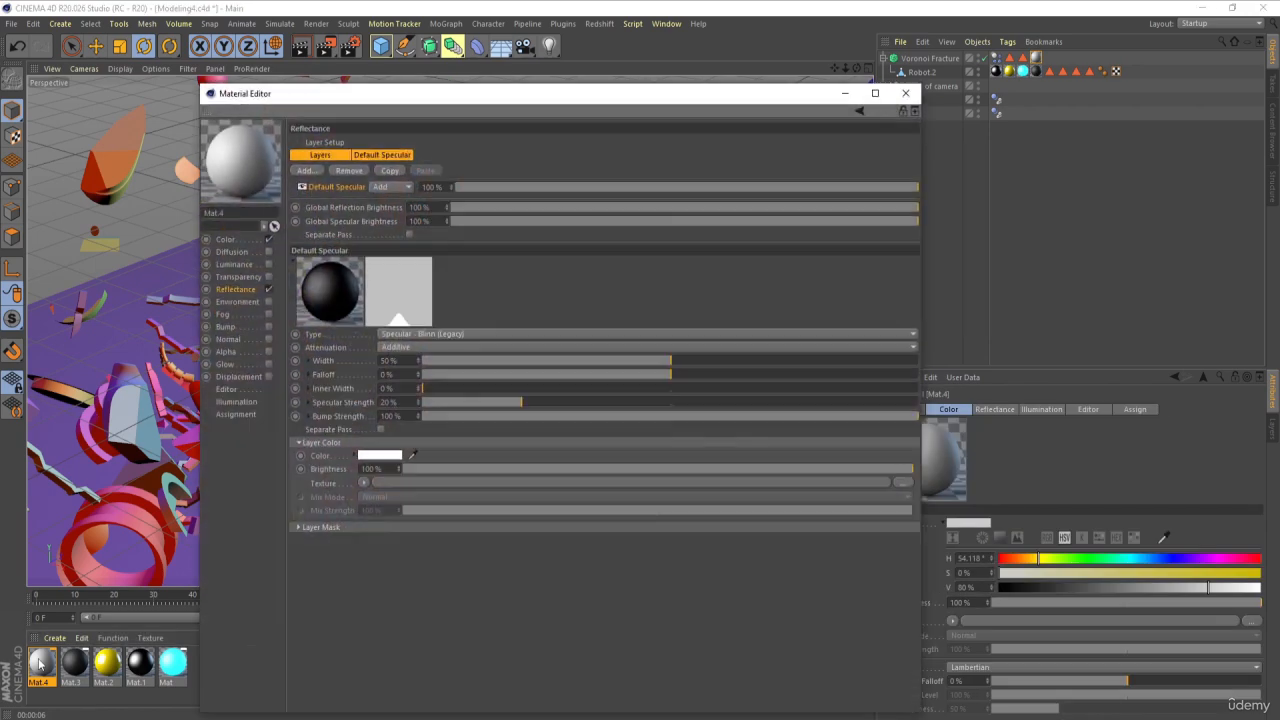
{"action": "left_click", "coordinate": [268, 264]}
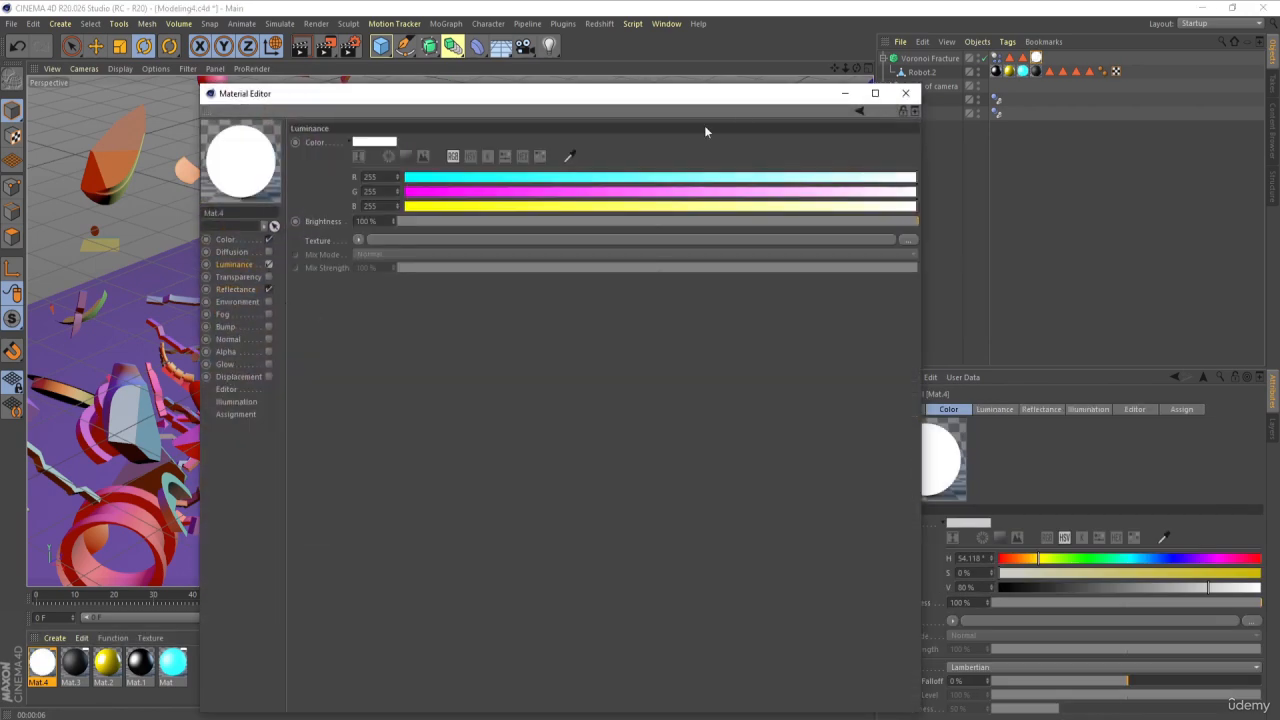
{"action": "left_click", "coordinate": [905, 93]}
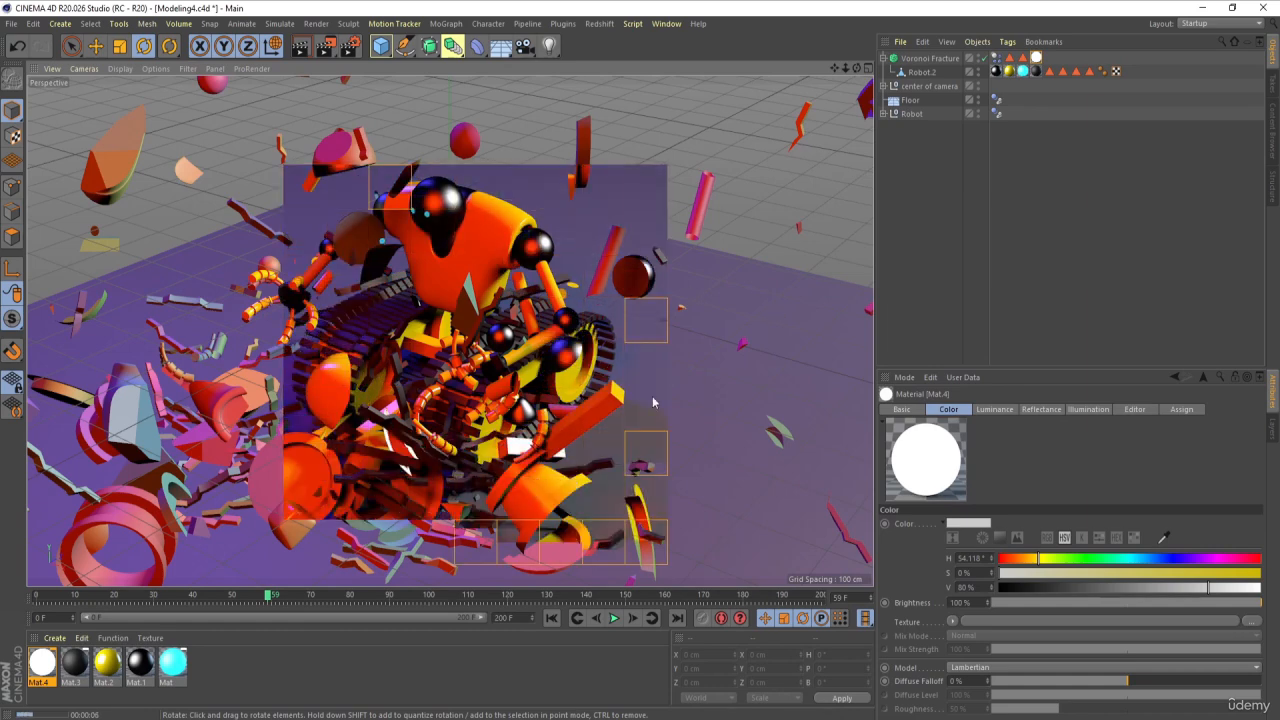
{"action": "left_click", "coordinate": [552, 619]}
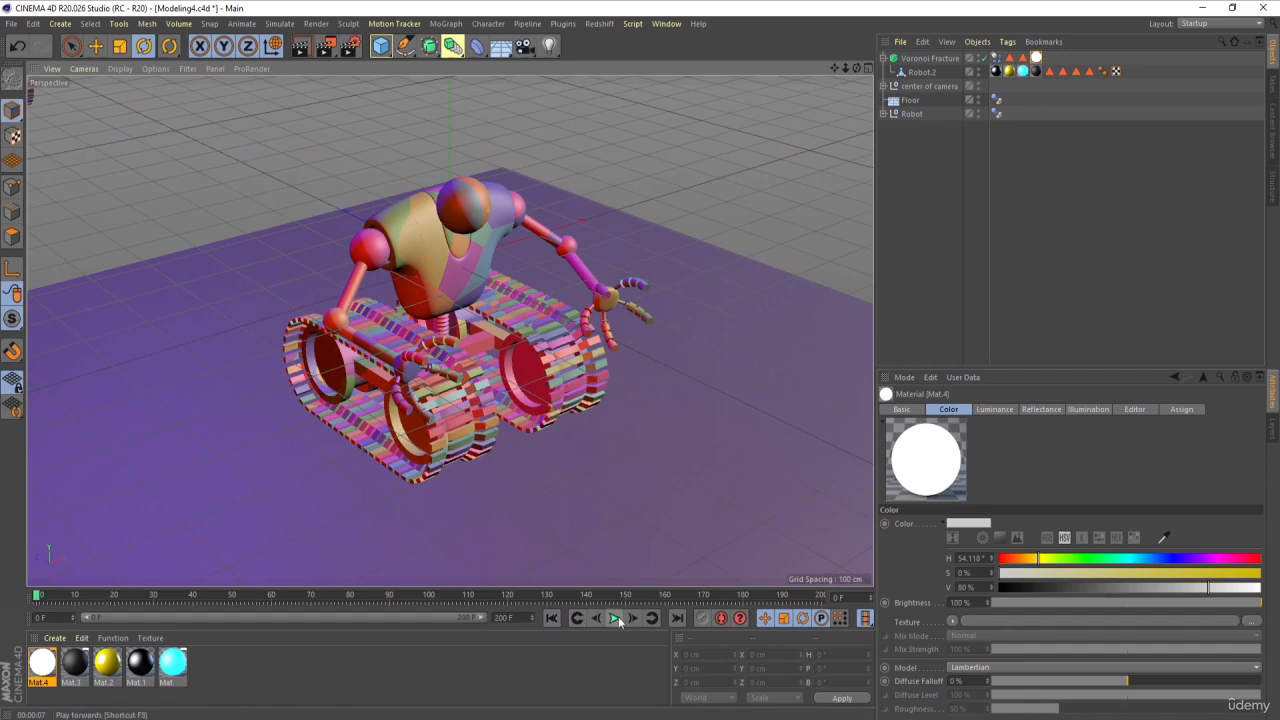
{"action": "left_click", "coordinate": [36, 666]}
{"action": "double_click", "coordinate": [38, 664]}
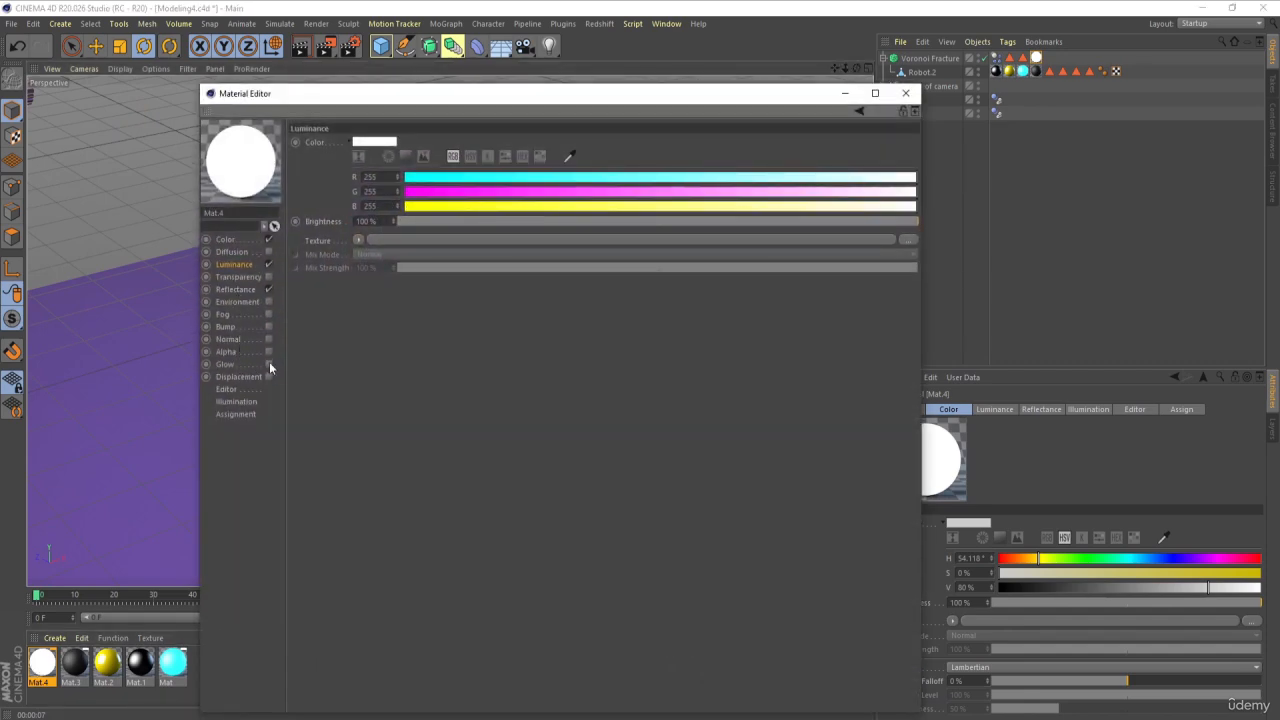
{"action": "left_click", "coordinate": [905, 93]}
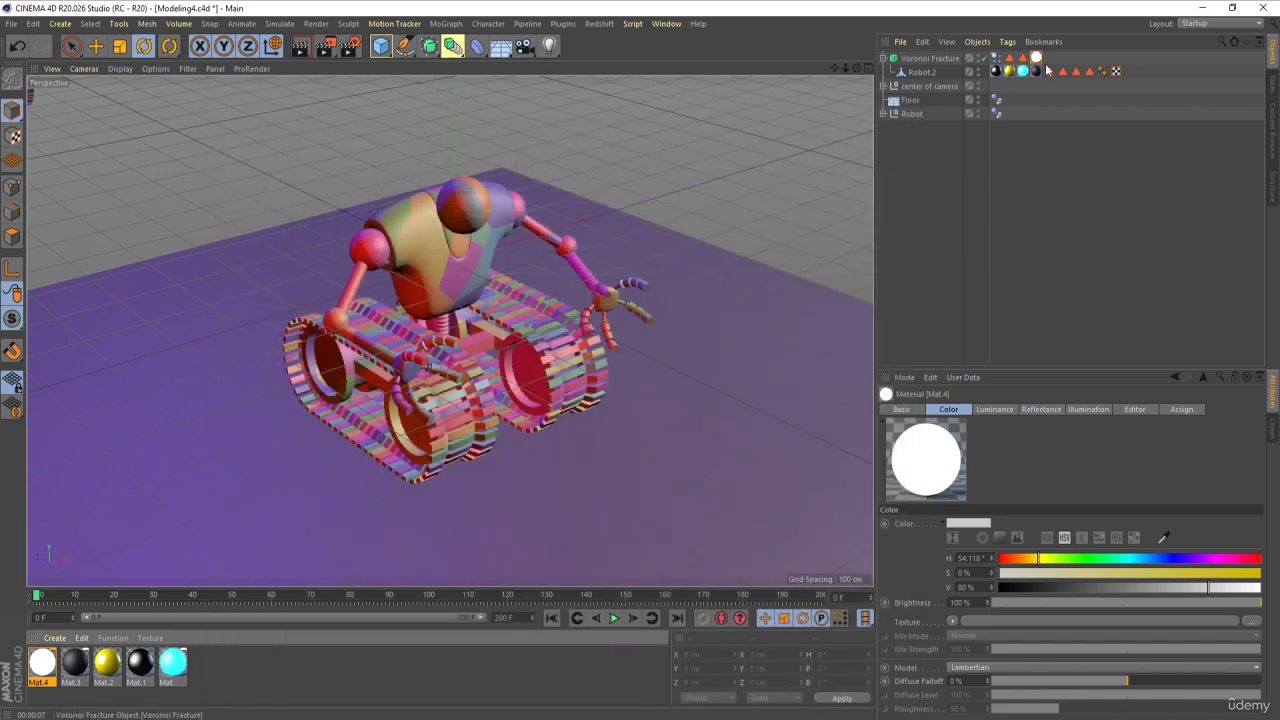
Step: Delete the Mat.4 texture tag from the Voronoi Fracture, keeping its Inside Faces and Outside Faces selection tags
{"action": "left_click", "coordinate": [1037, 58]}
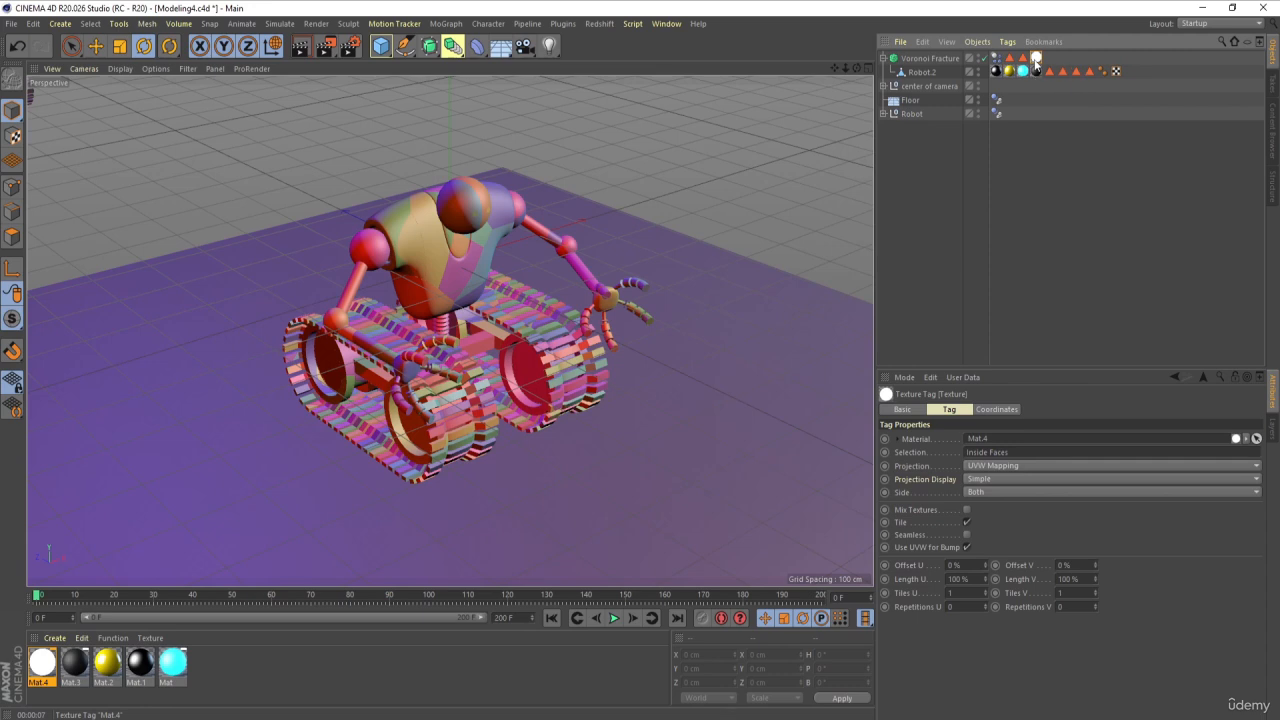
{"action": "key", "text": "Delete"}
{"action": "left_click", "coordinate": [1023, 58]}
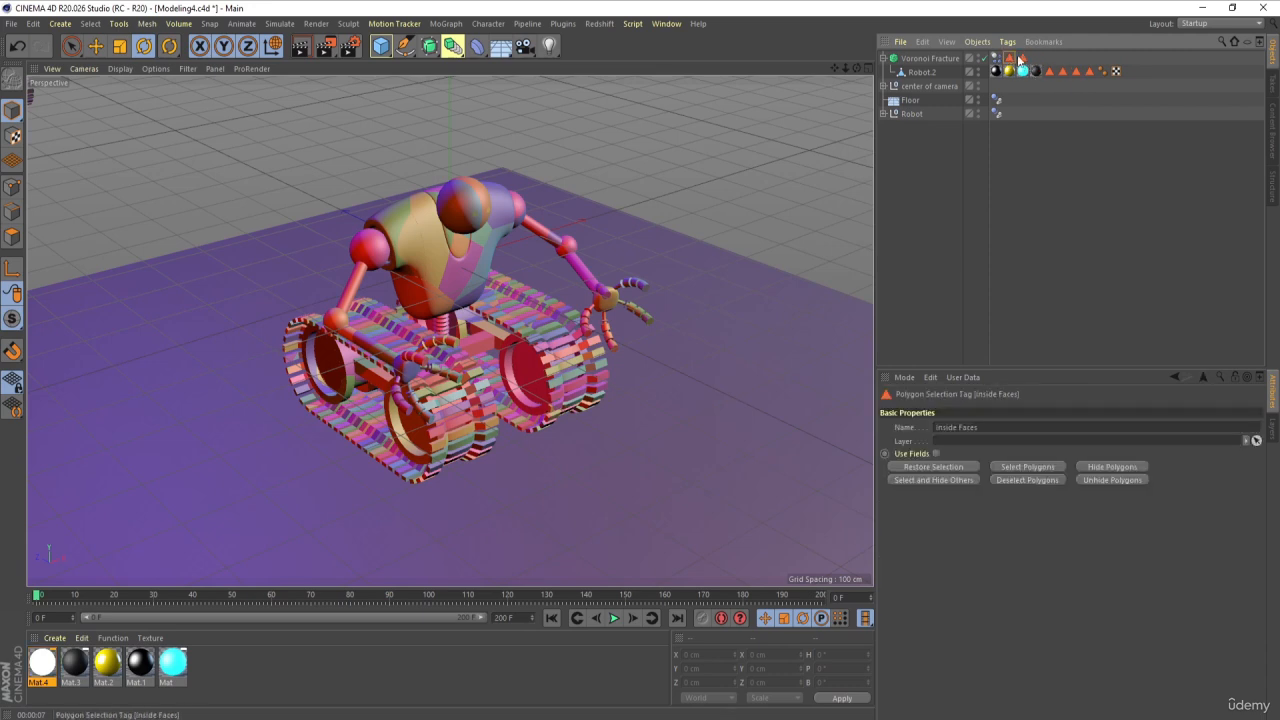
{"action": "left_click", "coordinate": [1022, 58]}
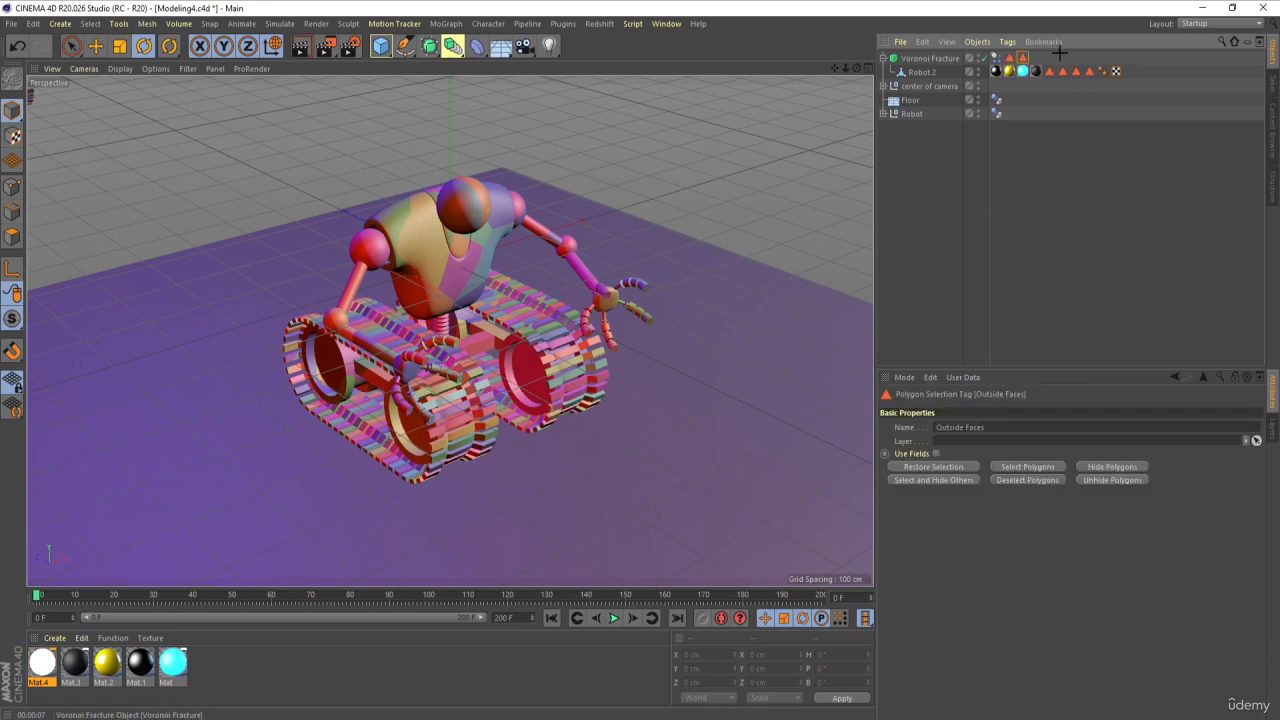
{"action": "left_click", "coordinate": [1058, 54]}
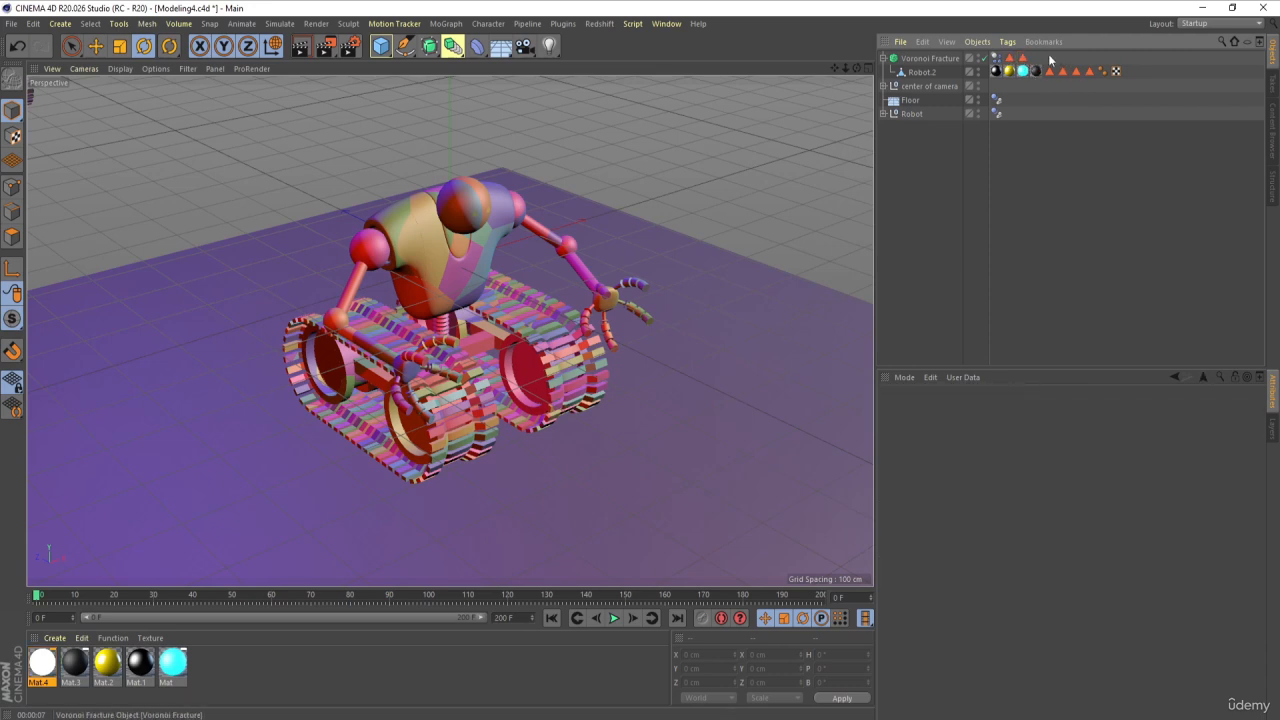
Step: Play the simulation just past the collision to check the shattering, stop it, and go back to frame 0
{"action": "left_click", "coordinate": [615, 619]}
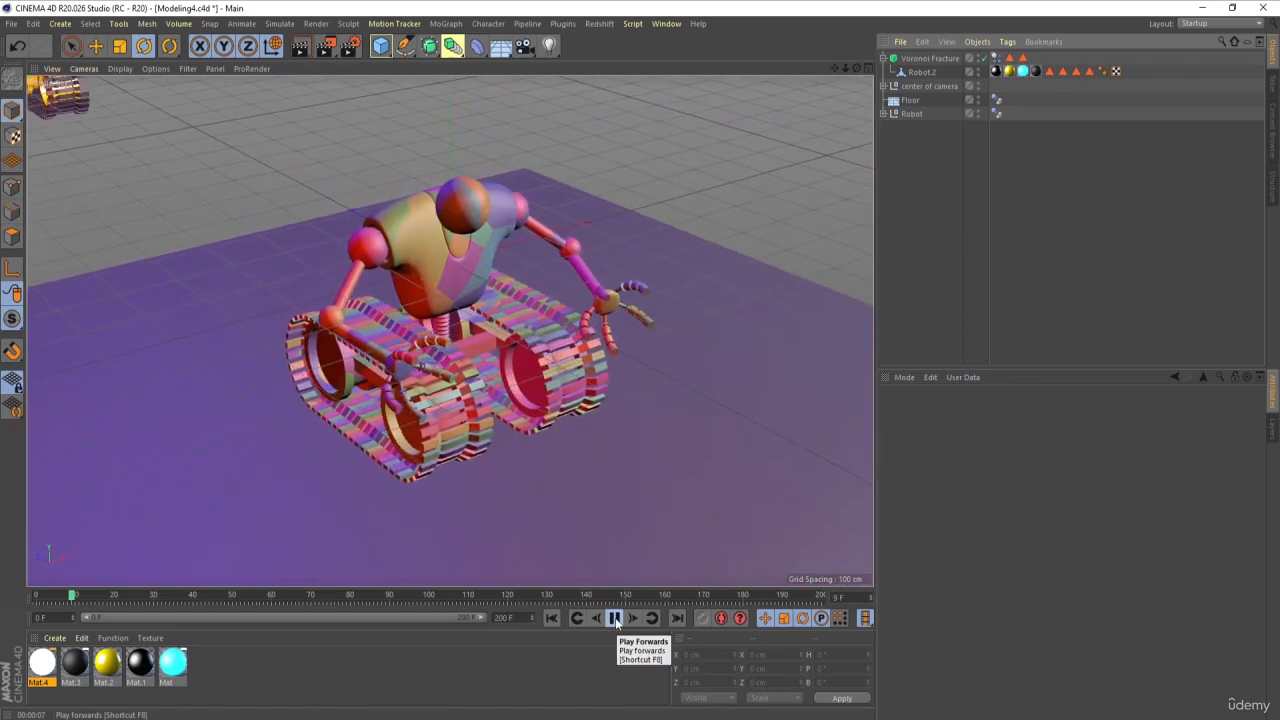
{"action": "left_click", "coordinate": [615, 617]}
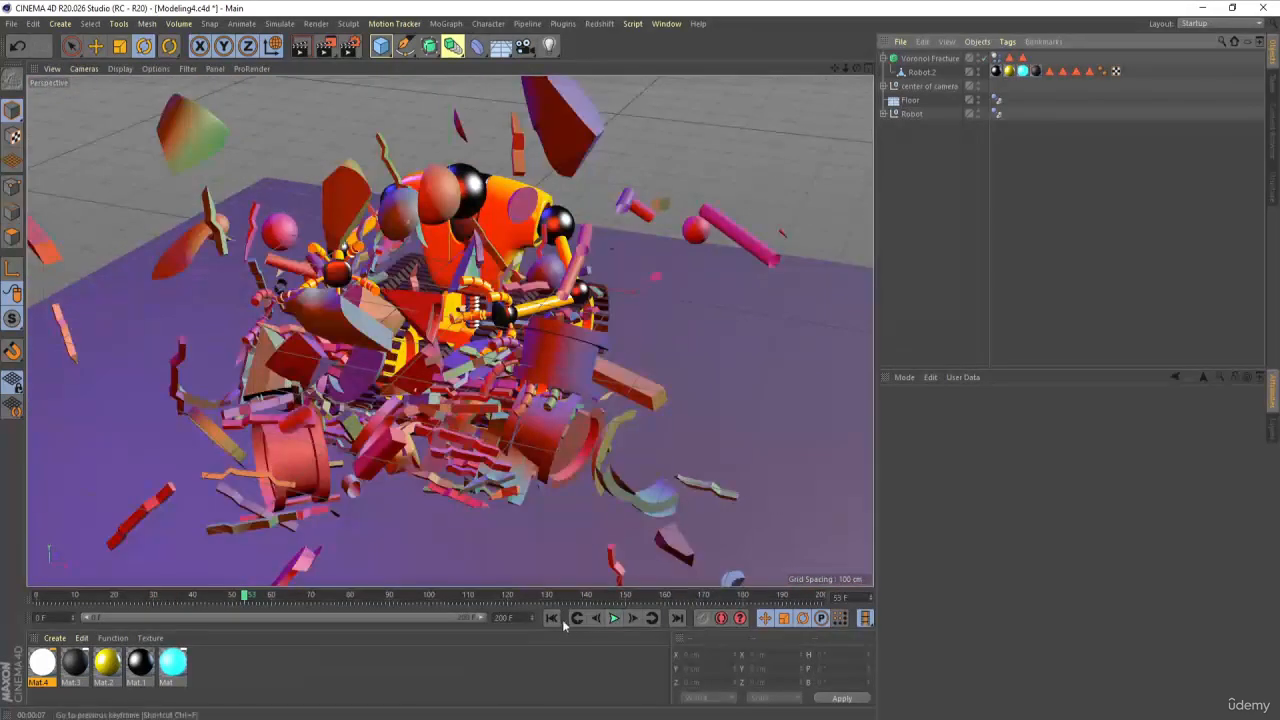
{"action": "left_click", "coordinate": [553, 618]}
Step: Set the point amount of the Voronoi Fracture's Point Generator - Distribution source to 100 and deselect the object
{"action": "left_click", "coordinate": [925, 58]}
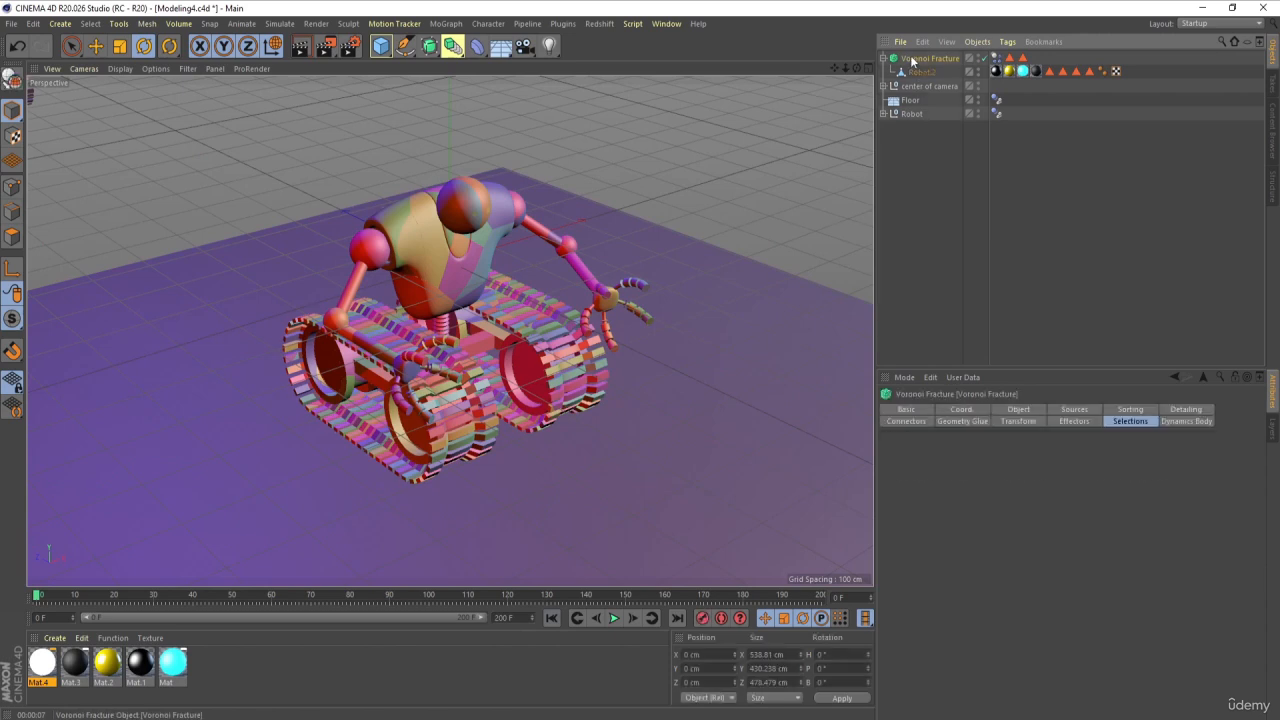
{"action": "left_click", "coordinate": [1074, 409]}
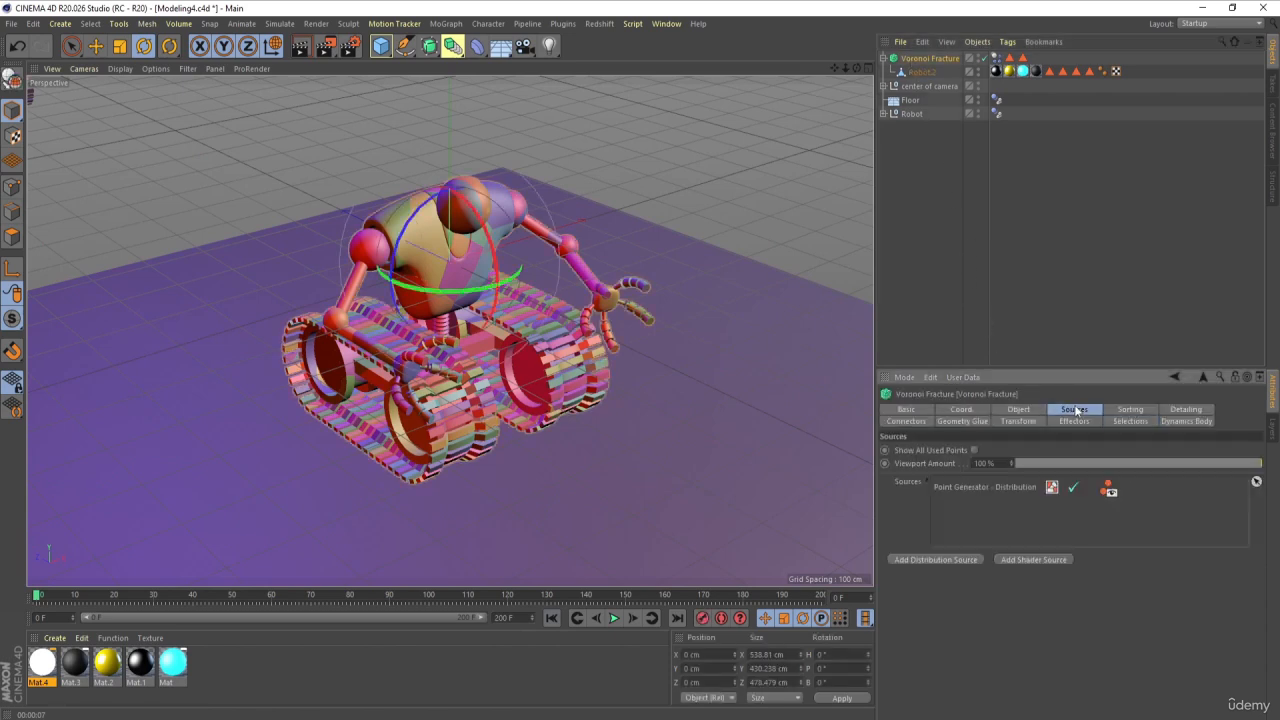
{"action": "left_click", "coordinate": [967, 488]}
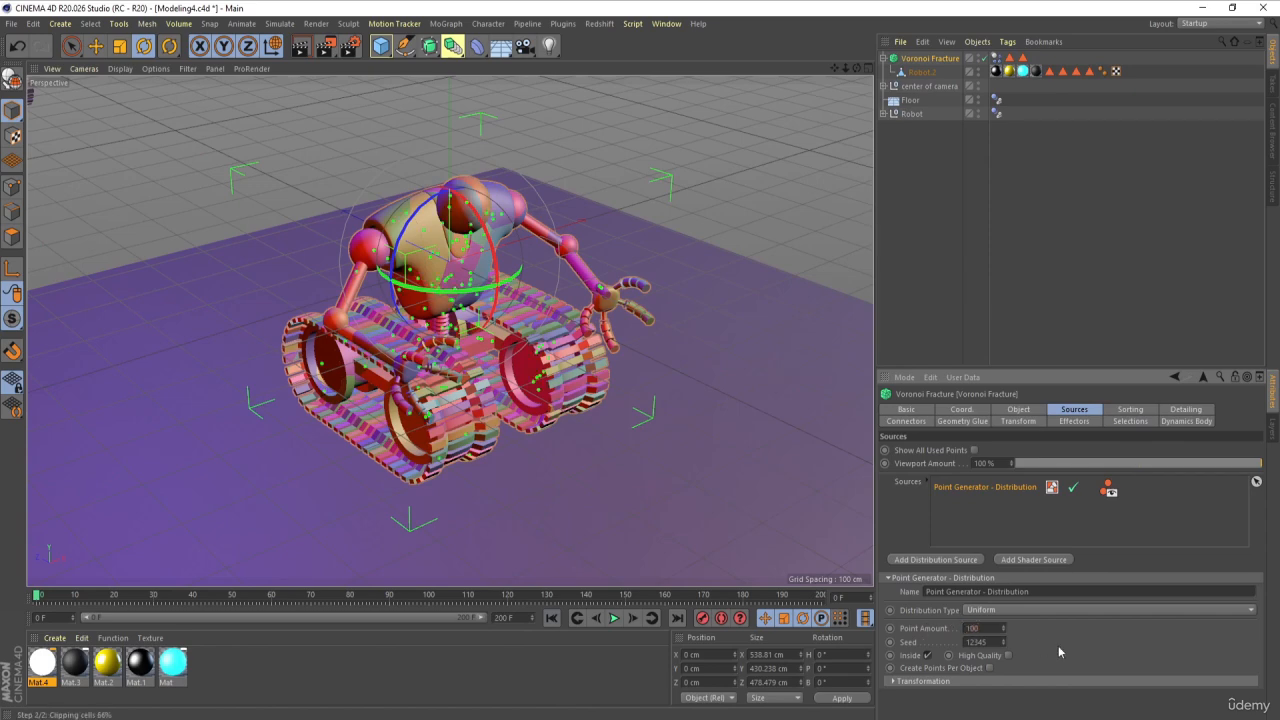
{"action": "key", "text": "Return"}
{"action": "left_click", "coordinate": [939, 264]}
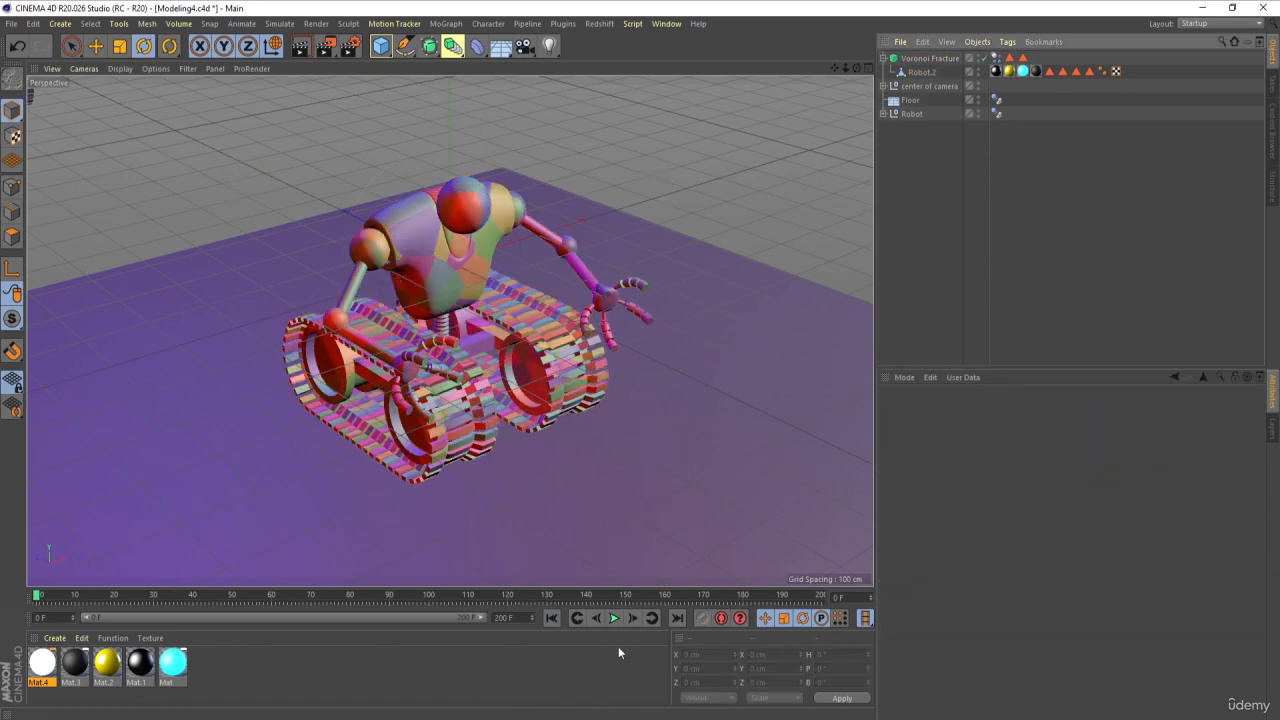
Step: Play the simulation with the finer fracture, replay it to frame 50, then render the view at frame 0
{"action": "left_click", "coordinate": [615, 618]}
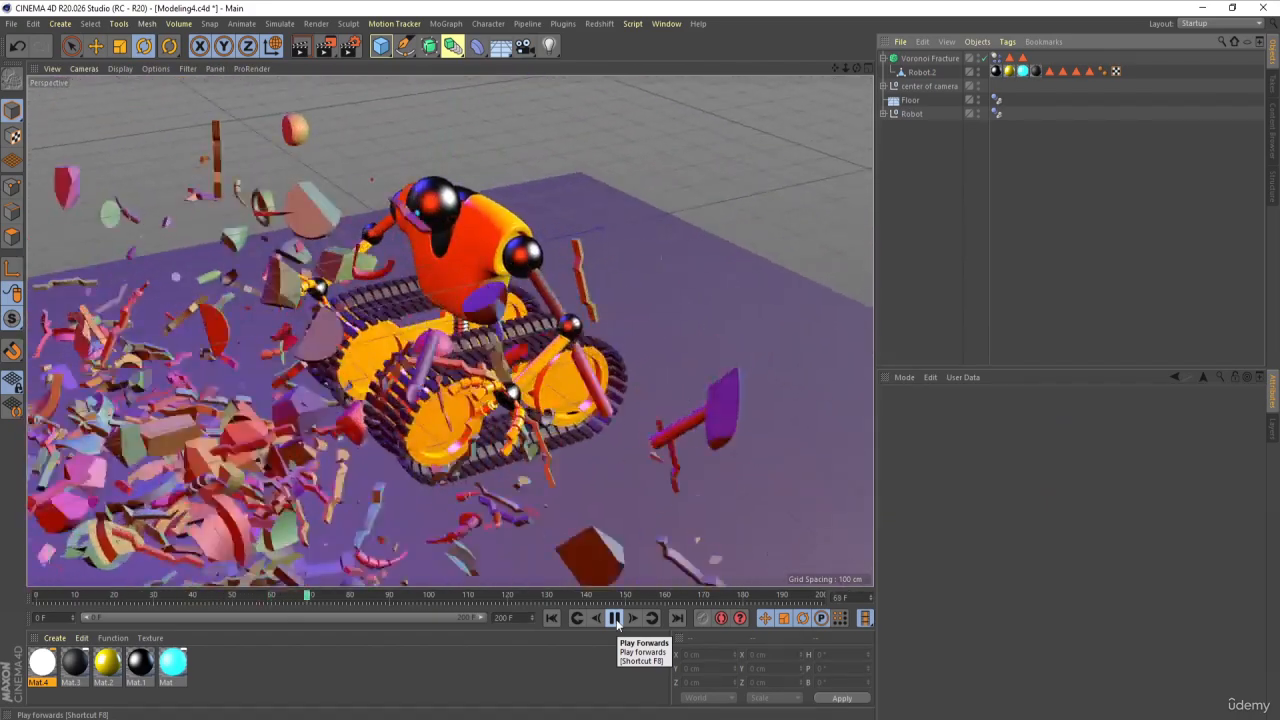
{"action": "left_click", "coordinate": [615, 618]}
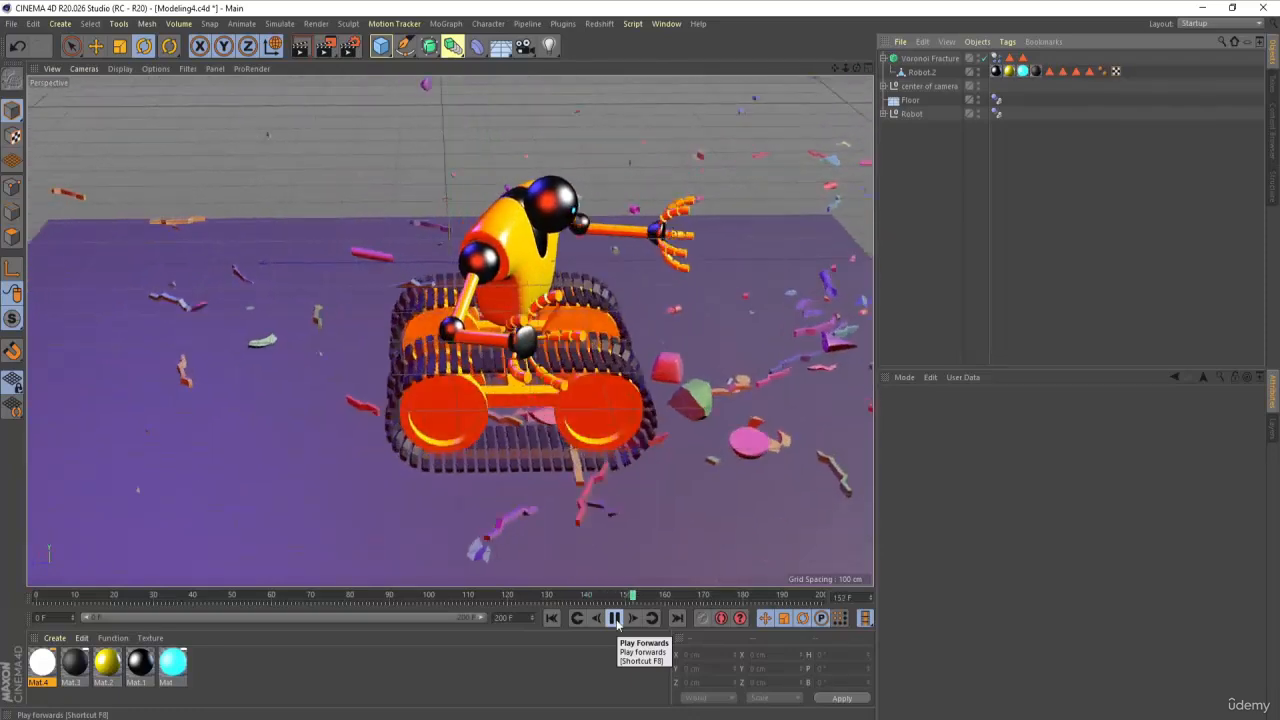
{"action": "left_click", "coordinate": [615, 618]}
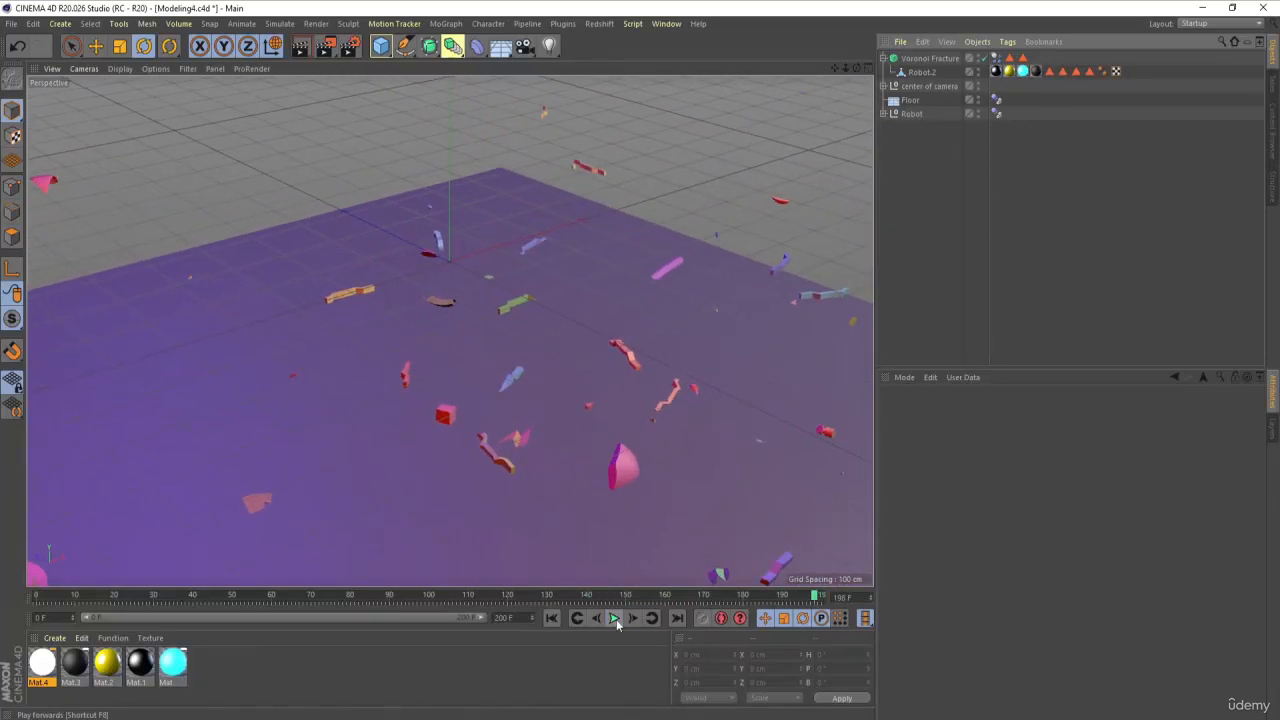
{"action": "left_click", "coordinate": [615, 618]}
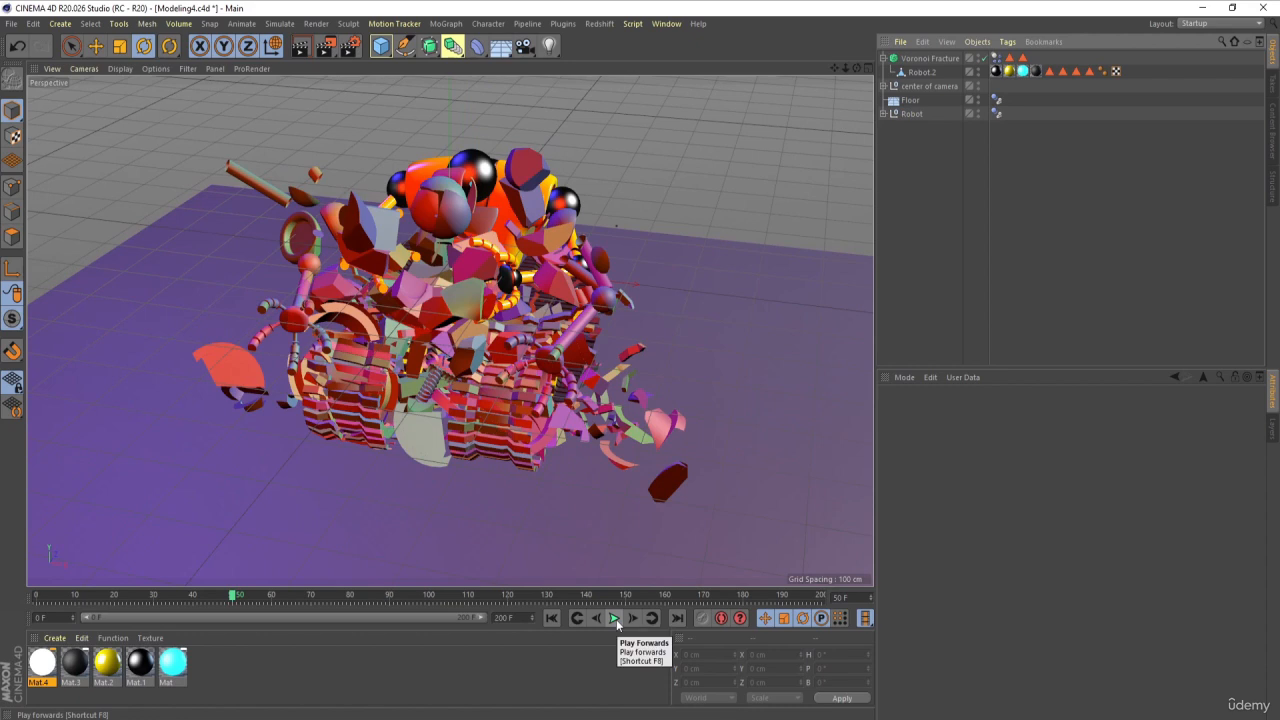
{"action": "left_click", "coordinate": [615, 619]}
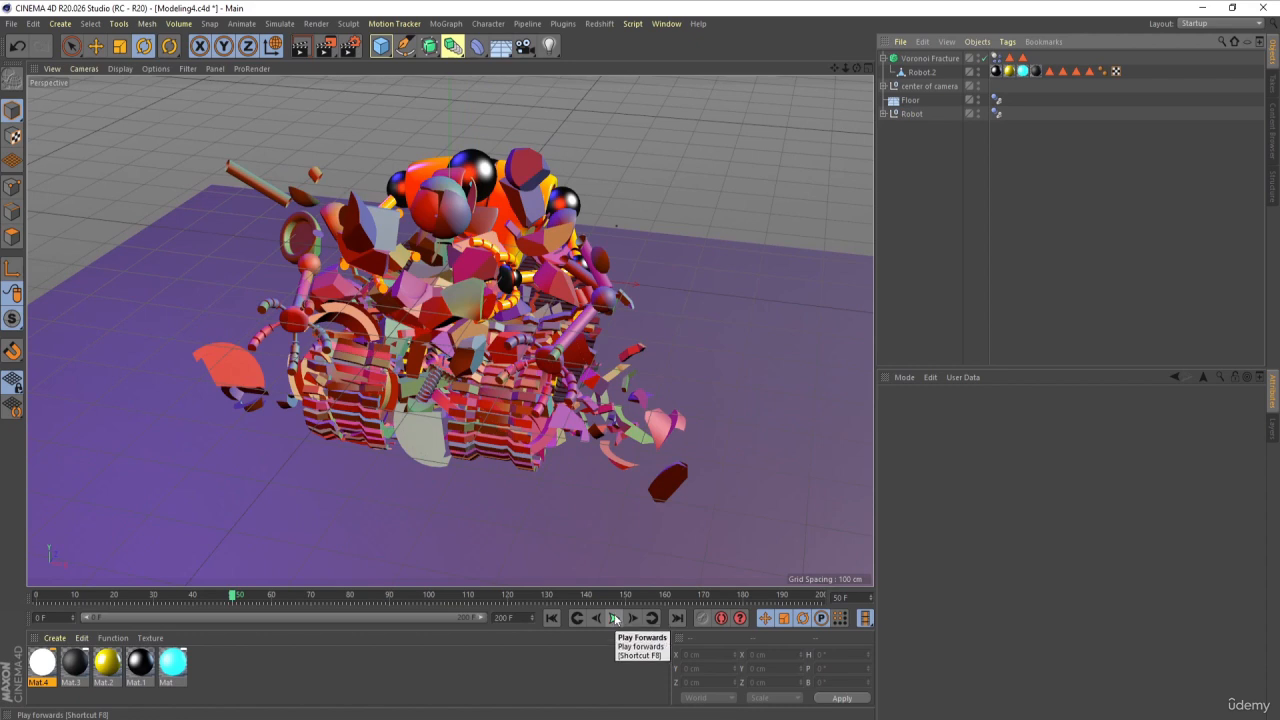
{"action": "left_click", "coordinate": [551, 618]}
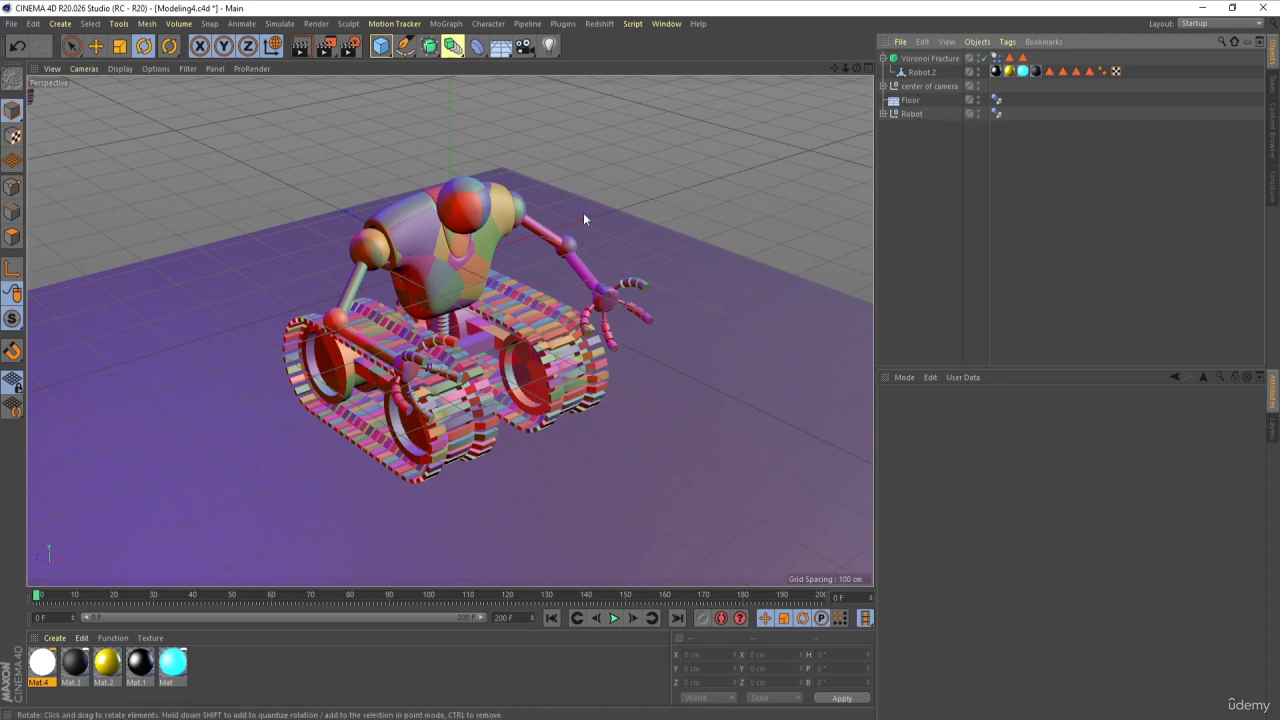
{"action": "key", "text": "ctrl+r"}
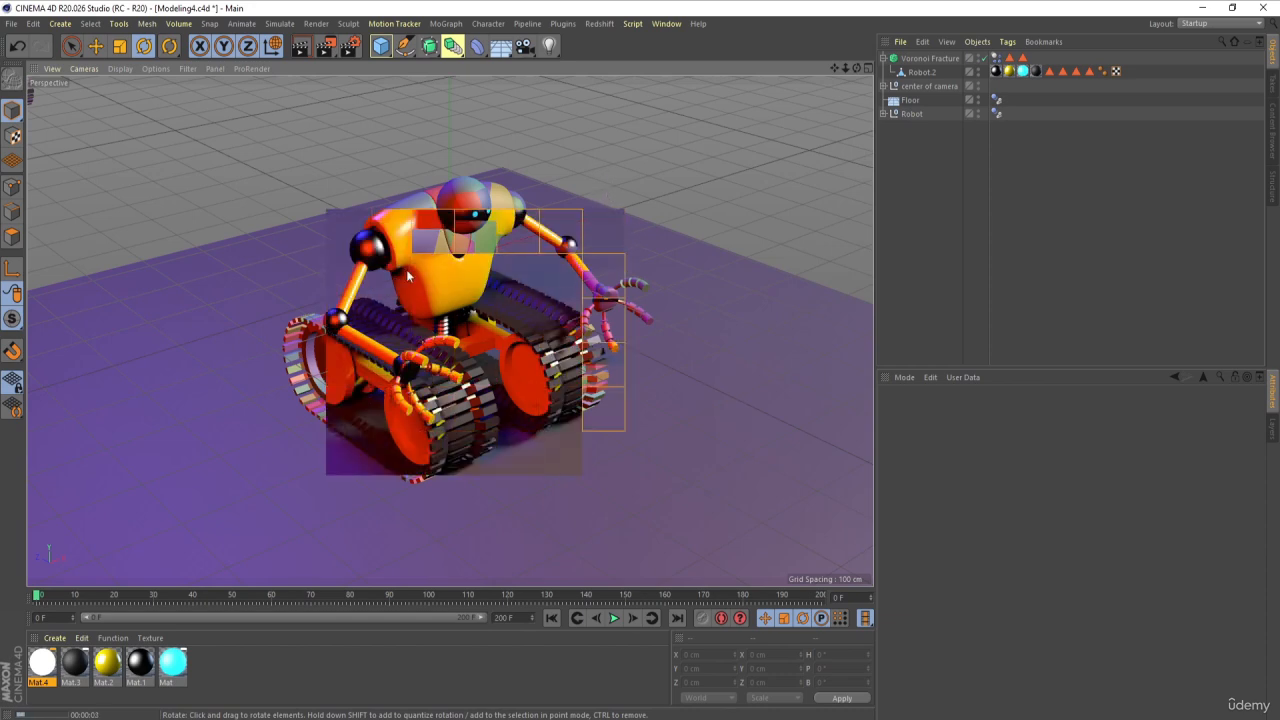
{"action": "left_click", "coordinate": [931, 169]}
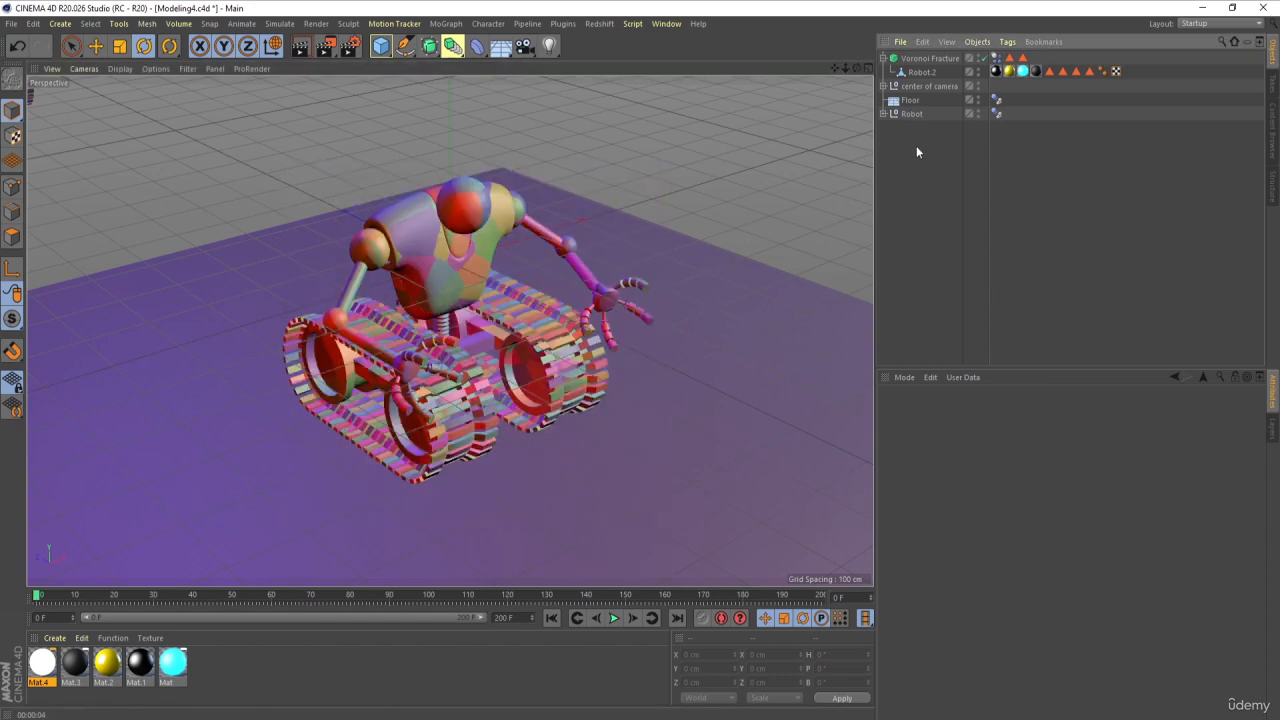
Step: Set the intensity of the white area light named Light to 130% and render the perspective view
{"action": "left_click", "coordinate": [884, 86]}
{"action": "left_click", "coordinate": [918, 100]}
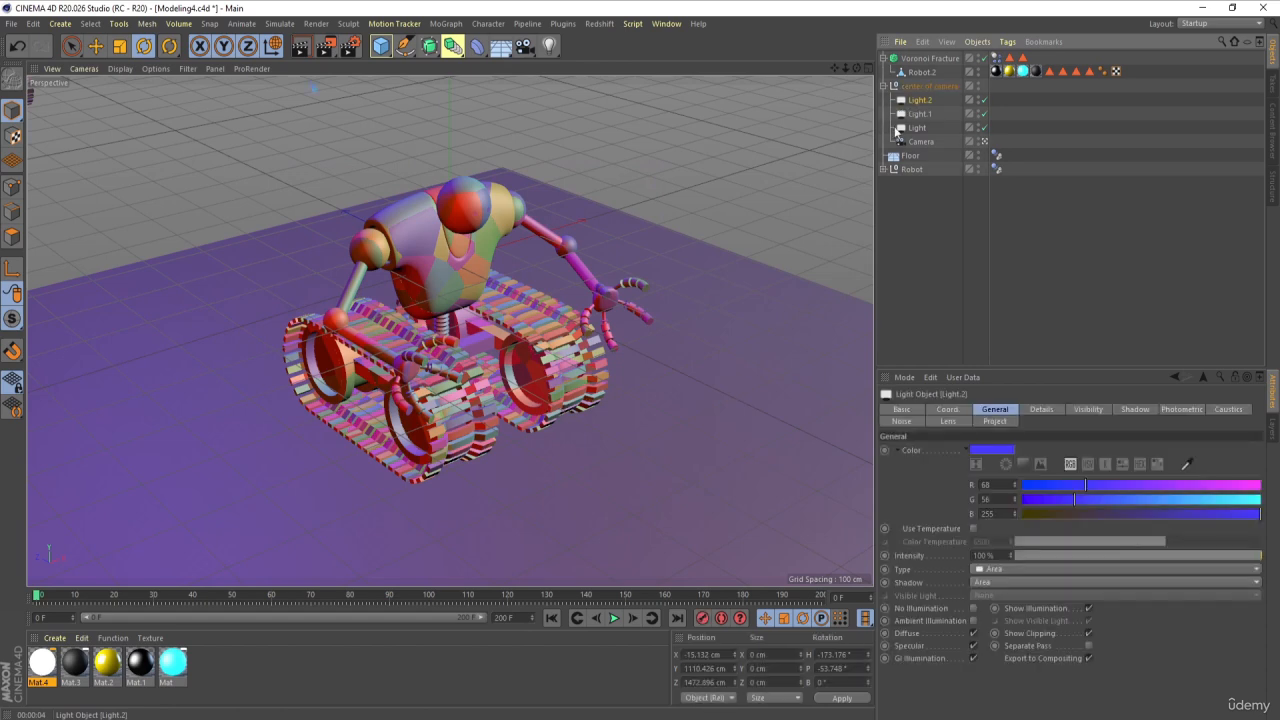
{"action": "middle_click", "coordinate": [707, 328]}
{"action": "middle_click", "coordinate": [727, 233]}
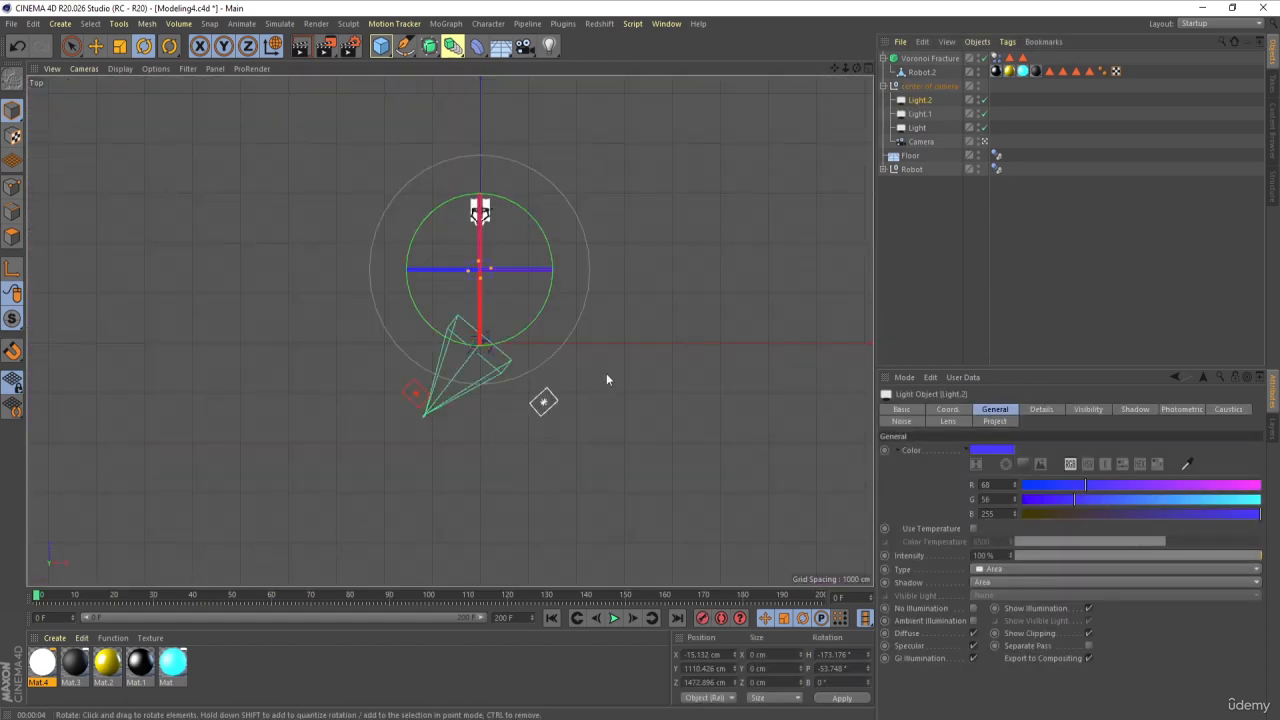
{"action": "left_click", "coordinate": [543, 402]}
{"action": "double_click", "coordinate": [983, 554]}
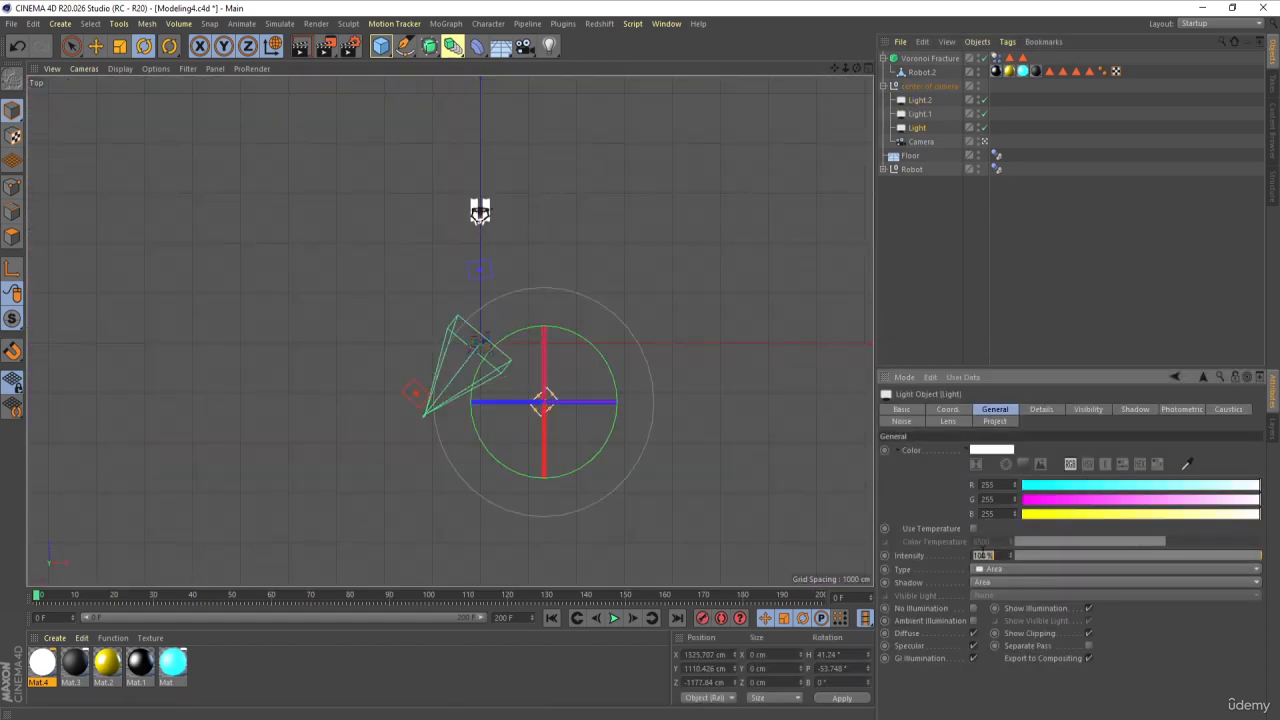
{"action": "type", "text": "130"}
{"action": "middle_click", "coordinate": [574, 430]}
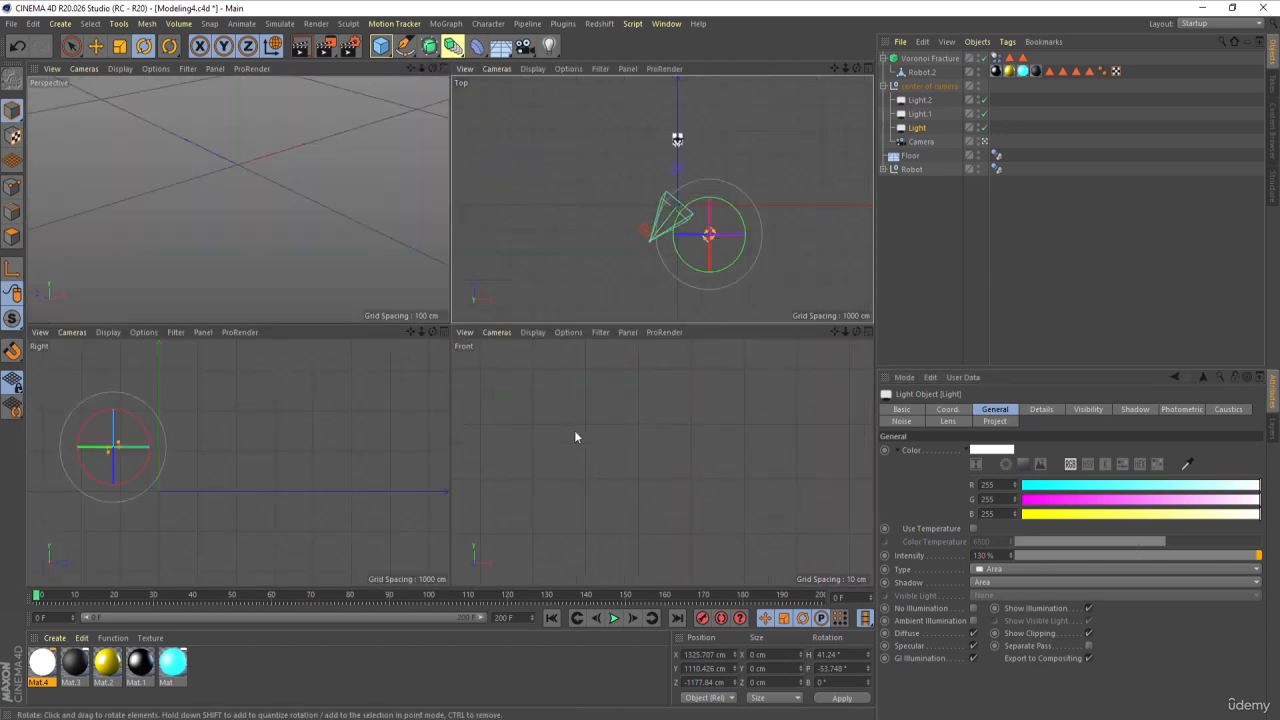
{"action": "middle_click", "coordinate": [340, 230]}
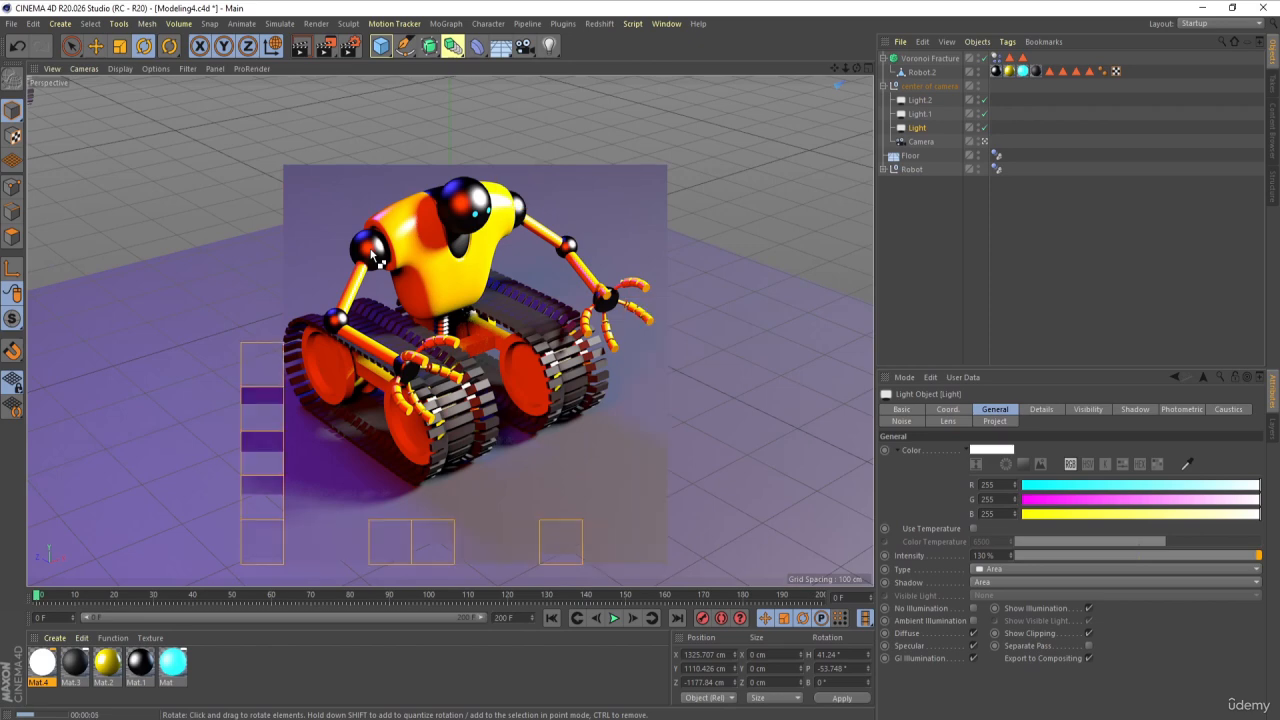
Step: Play the simulation up to the robots' impact under the adjusted lighting and return to frame 0
{"action": "left_click", "coordinate": [614, 618]}
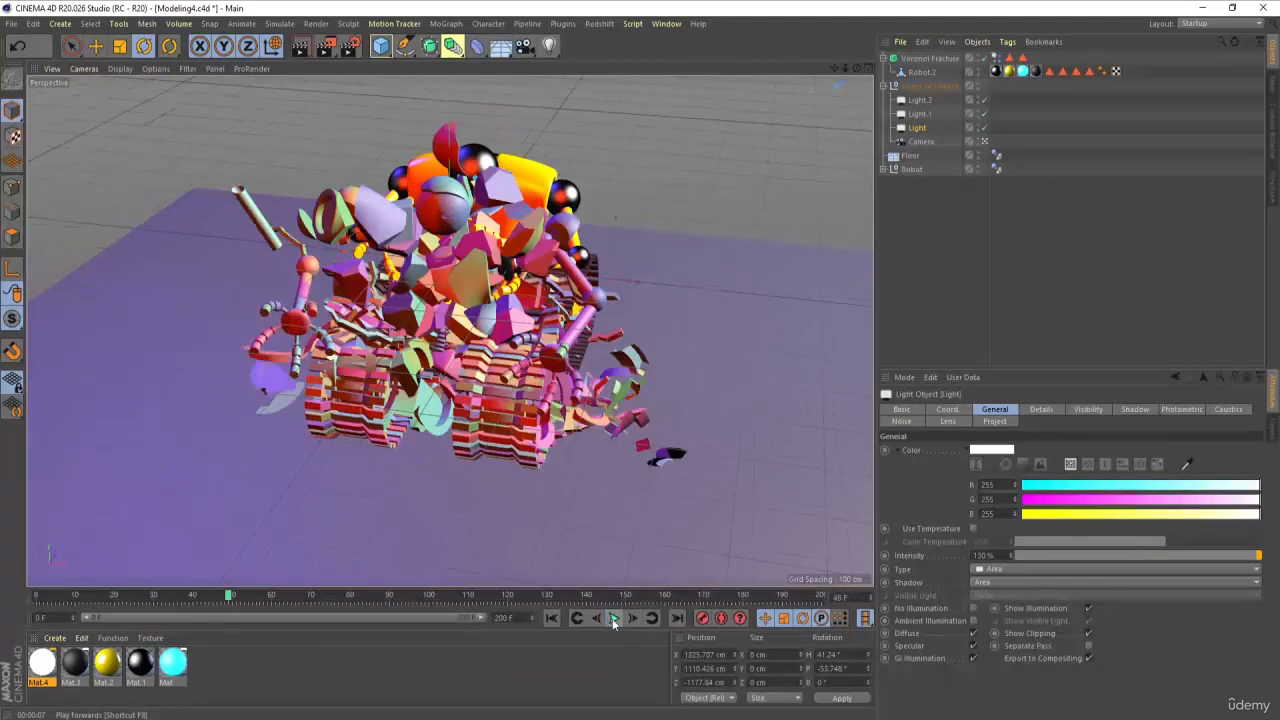
{"action": "left_click", "coordinate": [614, 618]}
{"action": "left_click", "coordinate": [556, 619]}
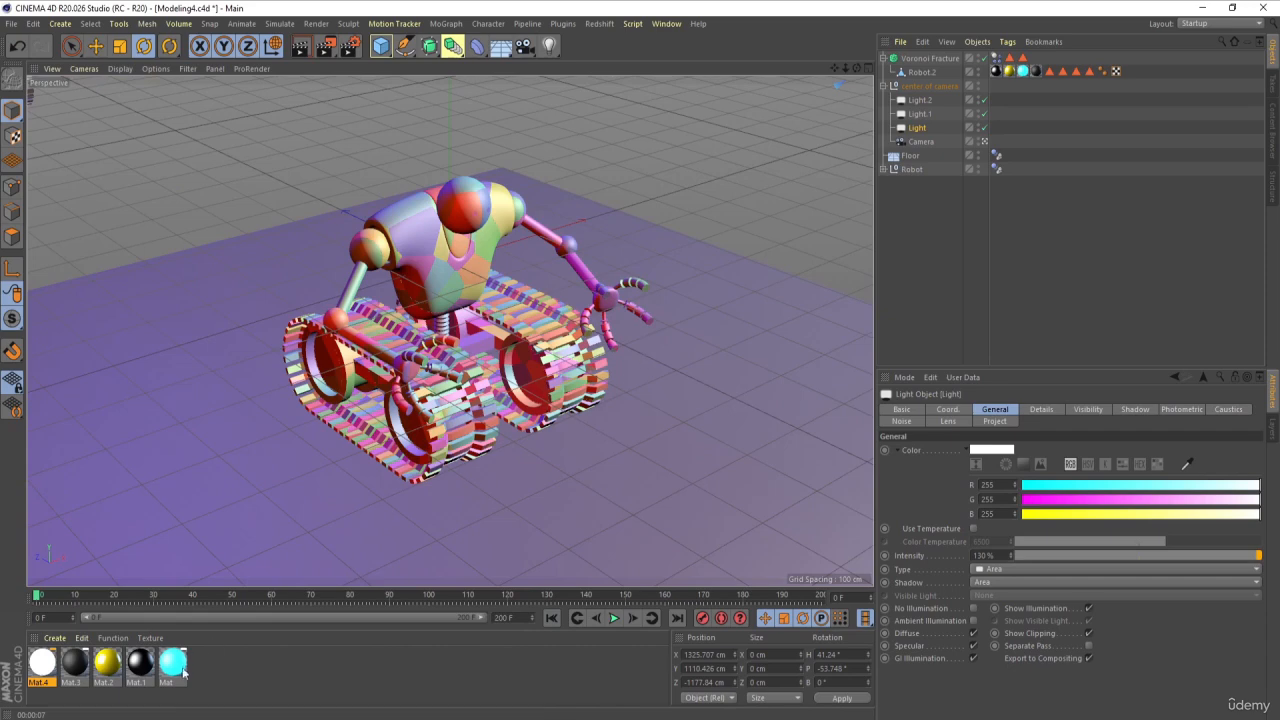
Step: Create a new default material, apply it to the Floor, and render the view
{"action": "double_click", "coordinate": [222, 663]}
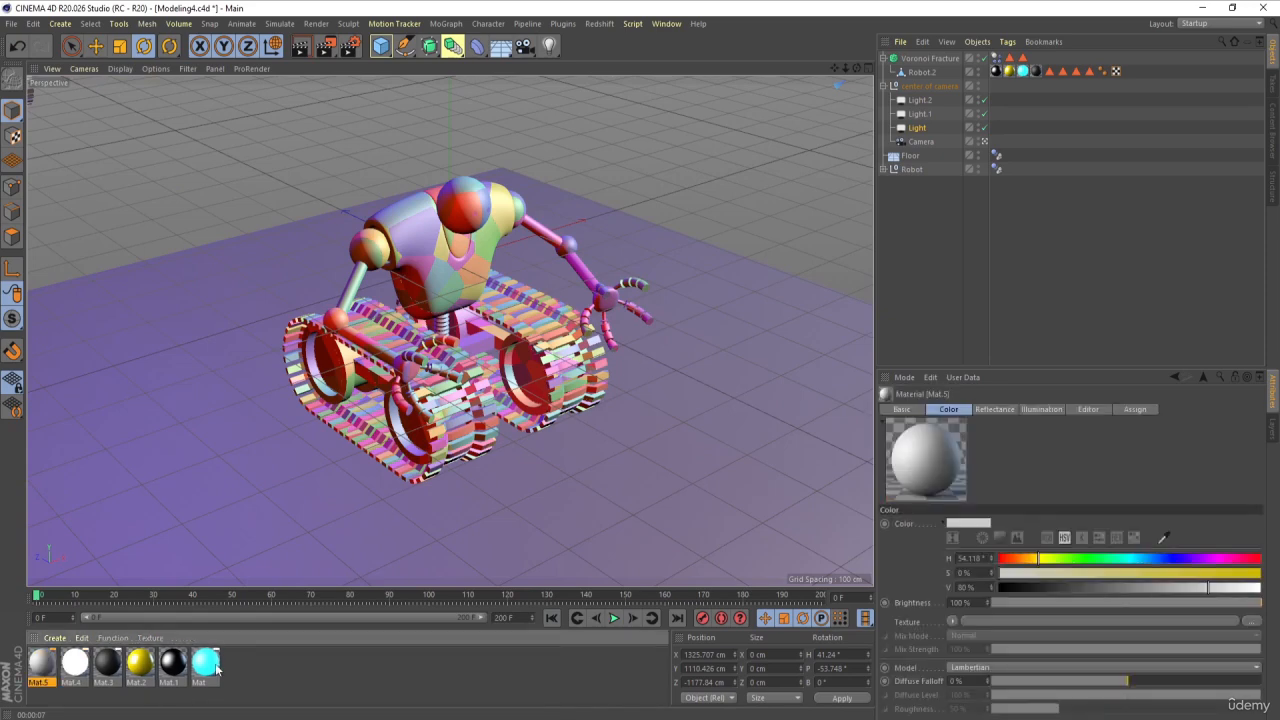
{"action": "left_click_drag", "start_coordinate": [38, 668], "coordinate": [183, 558]}
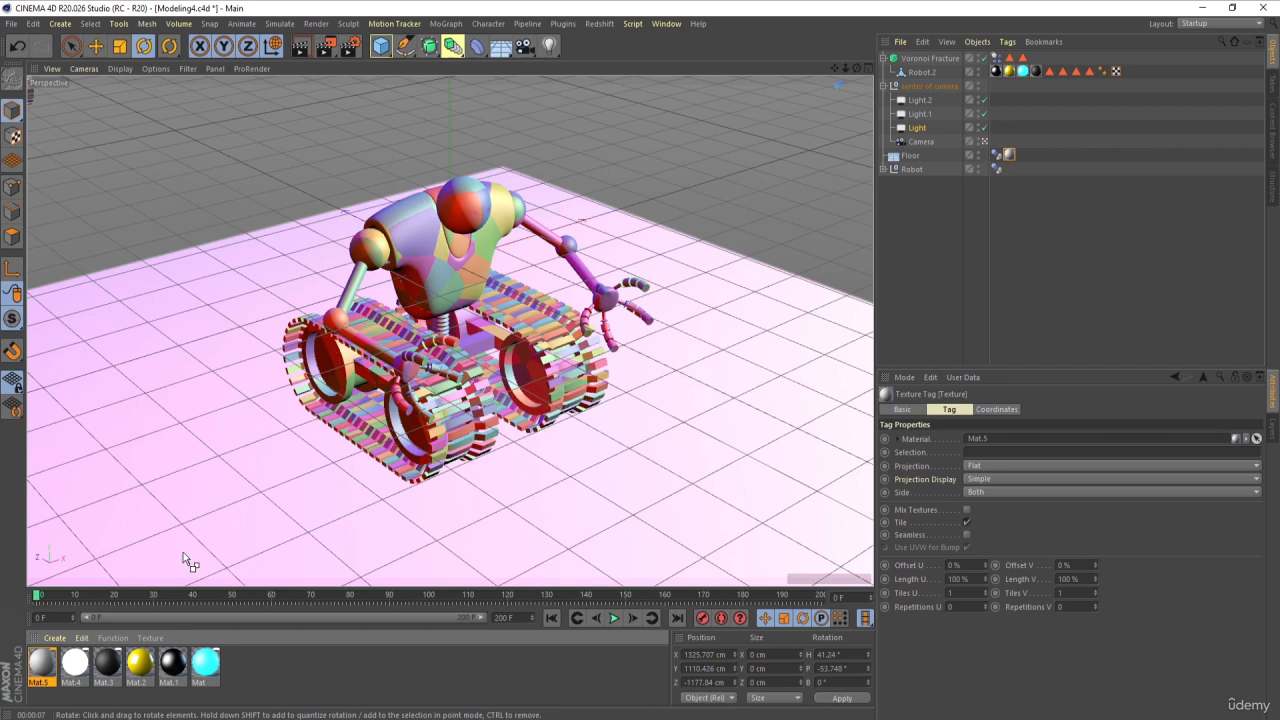
{"action": "key", "text": "ctrl+r"}
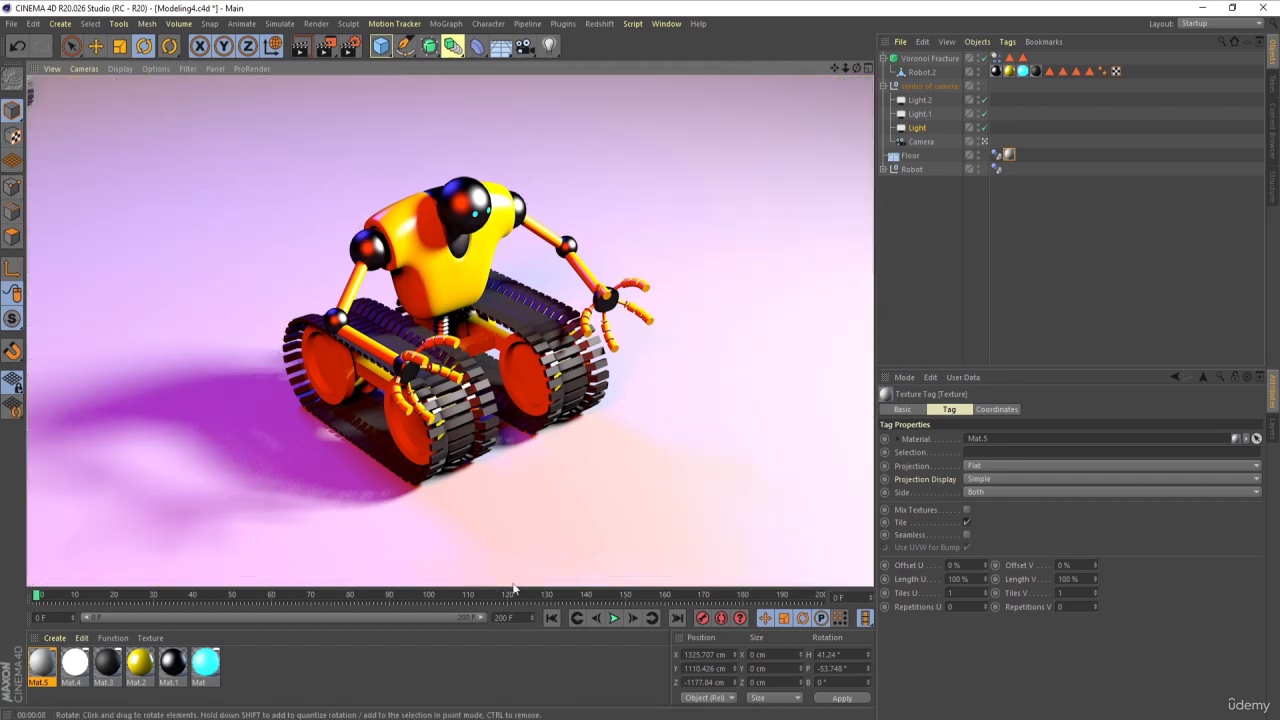
Step: Change the floor material's reflectance type to Beckmann with Roughness 3% and Reflection Strength 15%, and render the view
{"action": "double_click", "coordinate": [42, 662]}
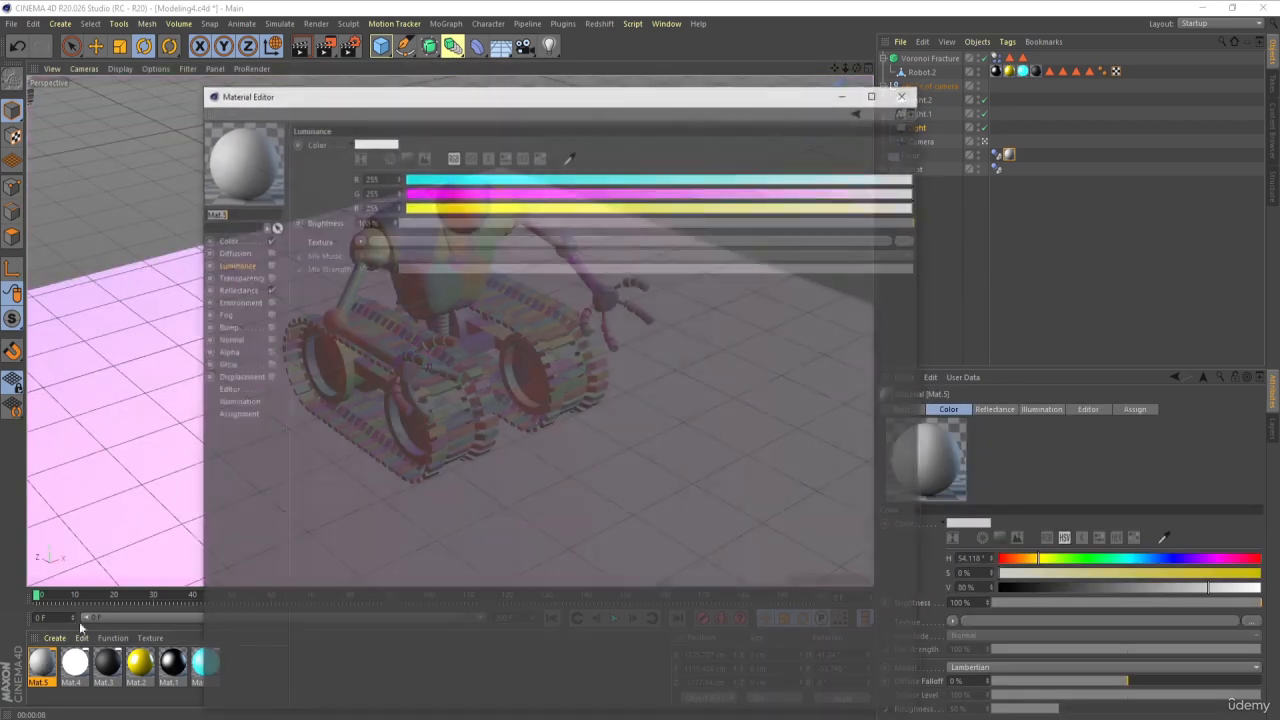
{"action": "left_click", "coordinate": [233, 289]}
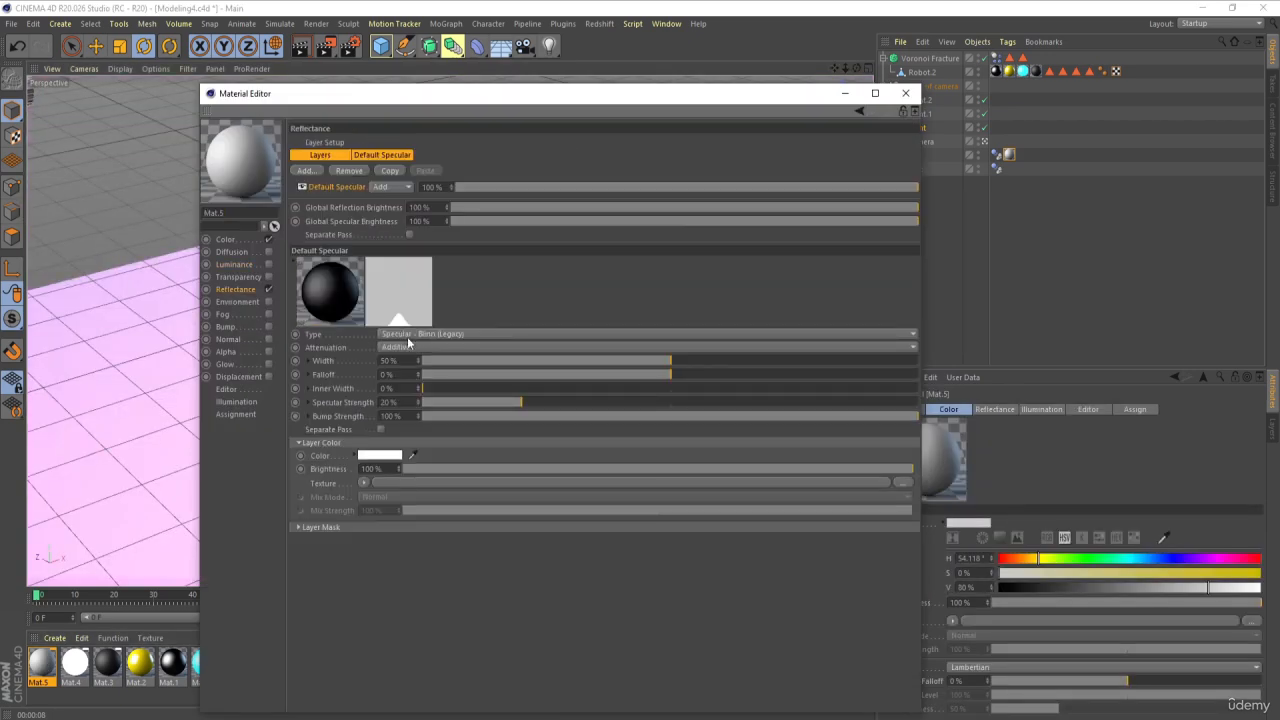
{"action": "left_click", "coordinate": [407, 337]}
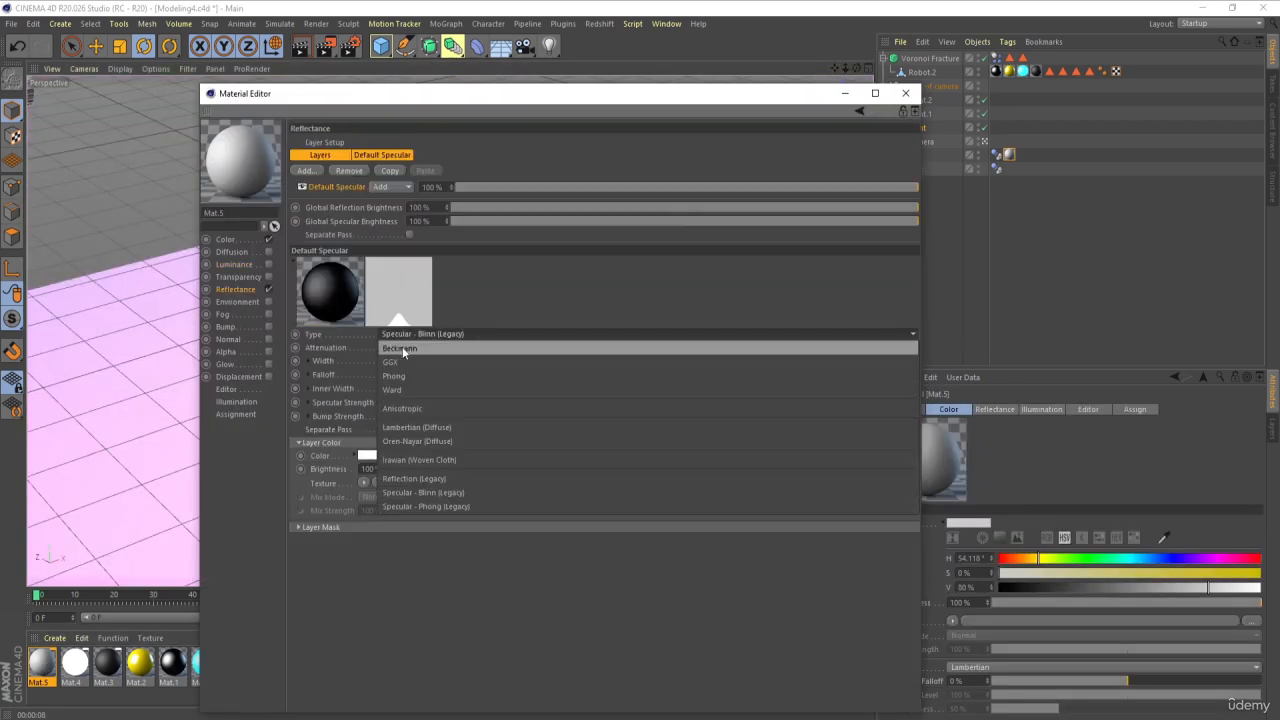
{"action": "left_click", "coordinate": [403, 350]}
{"action": "left_click_drag", "start_coordinate": [459, 360], "coordinate": [527, 378]}
{"action": "left_click", "coordinate": [846, 94]}
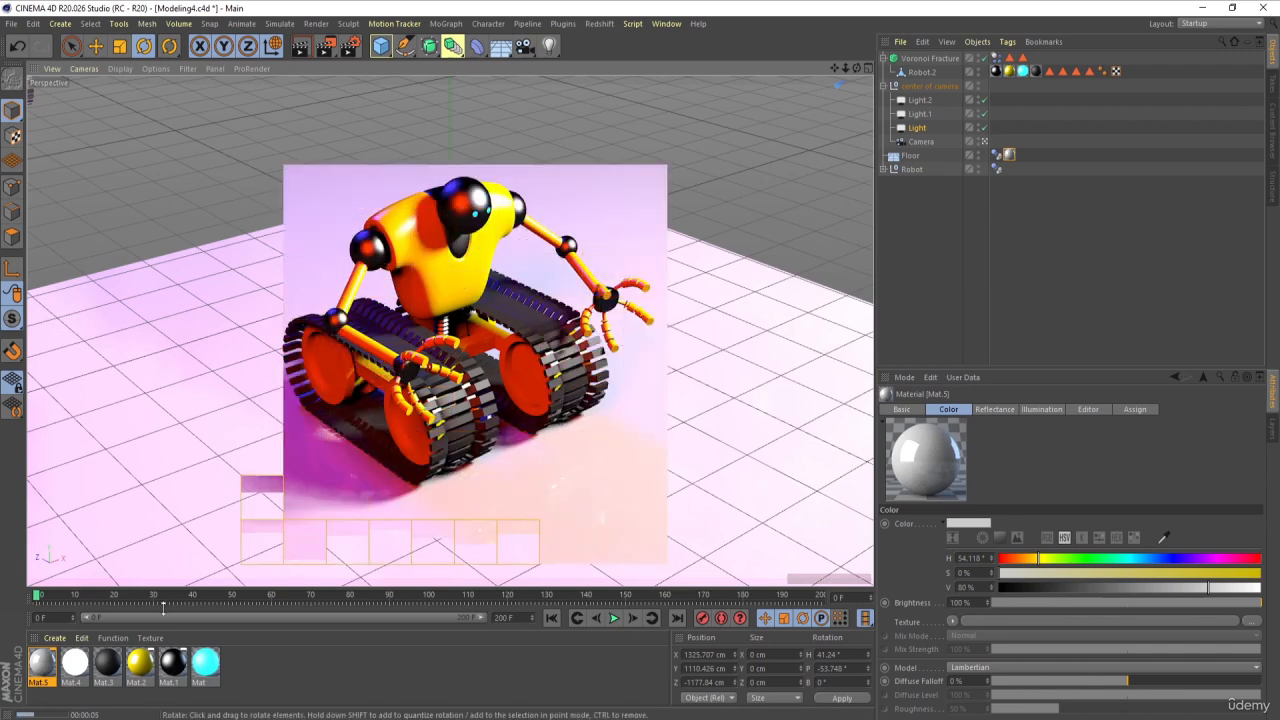
Step: Set the floor material's Roughness to 0% and Reflection Strength to 60%, and check renders at frames 0 and 68
{"action": "double_click", "coordinate": [42, 664]}
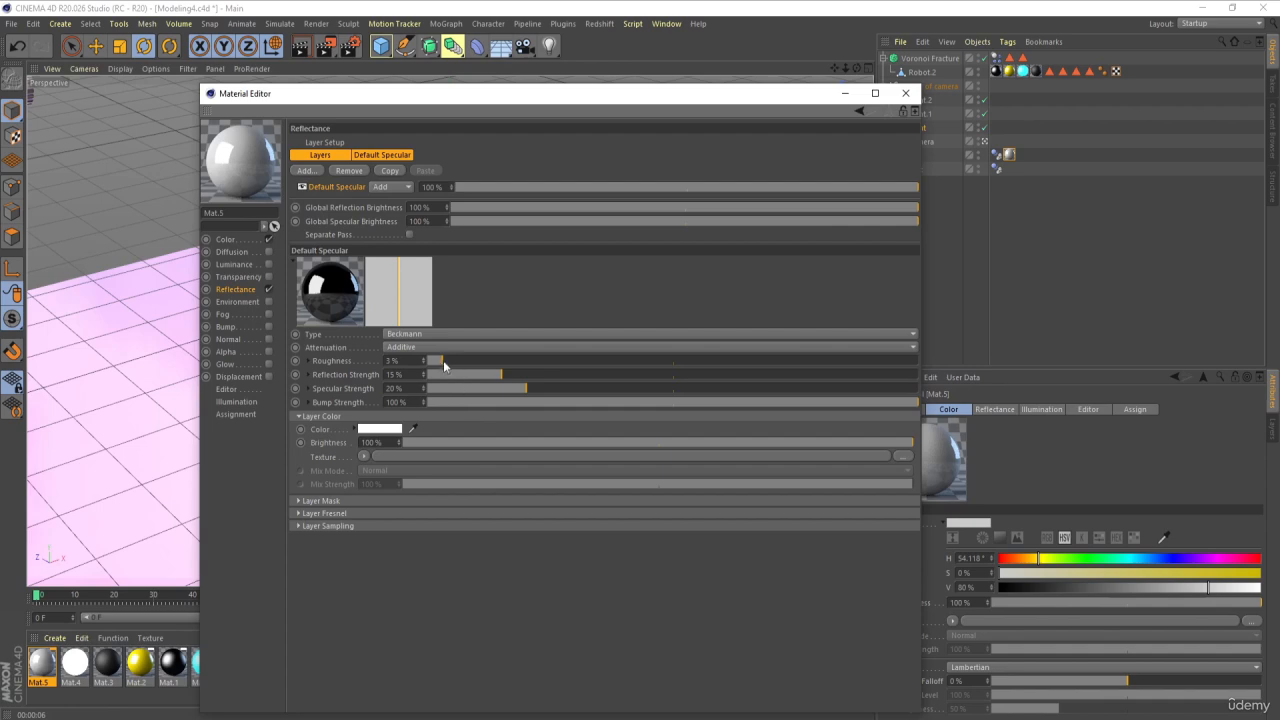
{"action": "left_click_drag", "start_coordinate": [443, 360], "coordinate": [407, 359]}
{"action": "left_click_drag", "start_coordinate": [574, 377], "coordinate": [721, 377]}
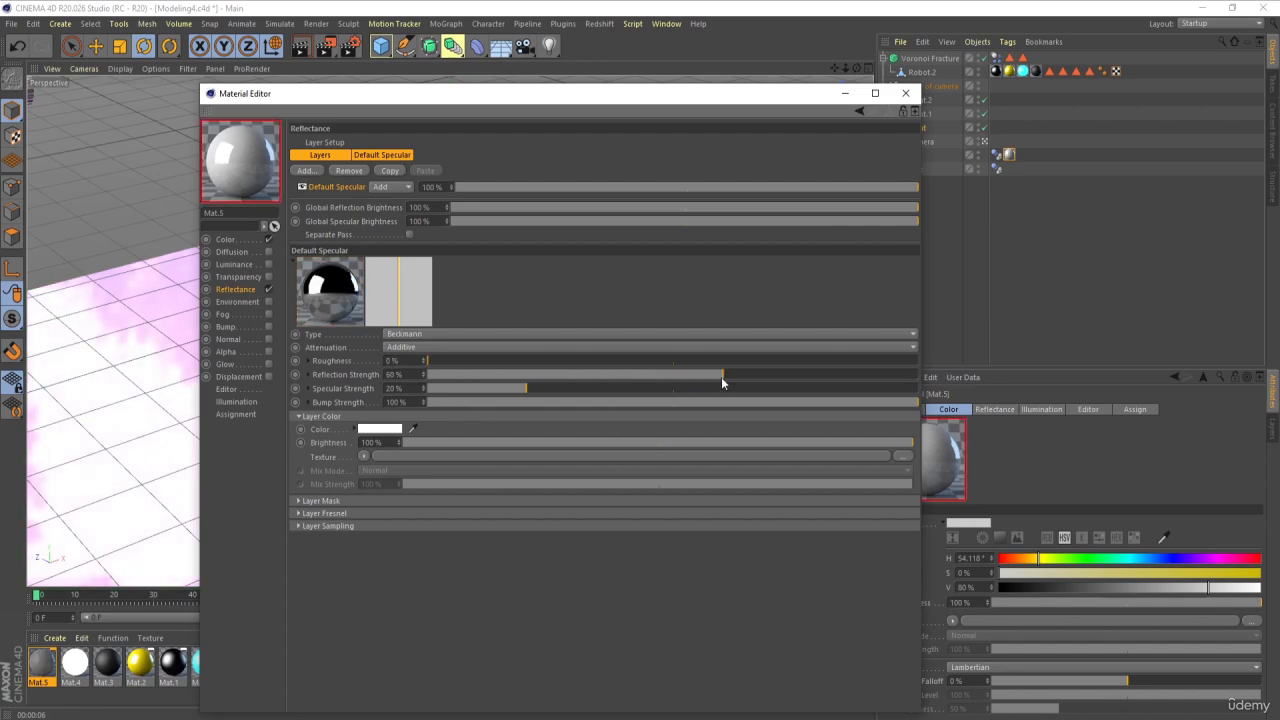
{"action": "left_click", "coordinate": [845, 95]}
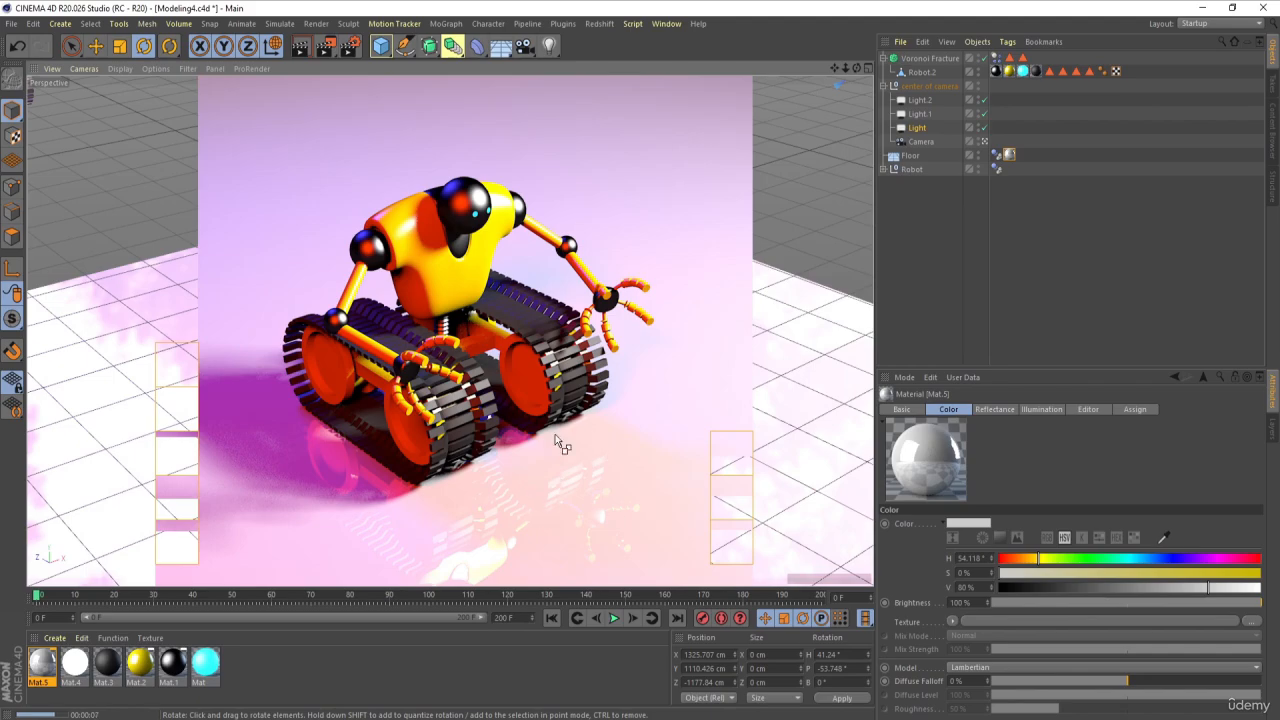
{"action": "left_click", "coordinate": [614, 621]}
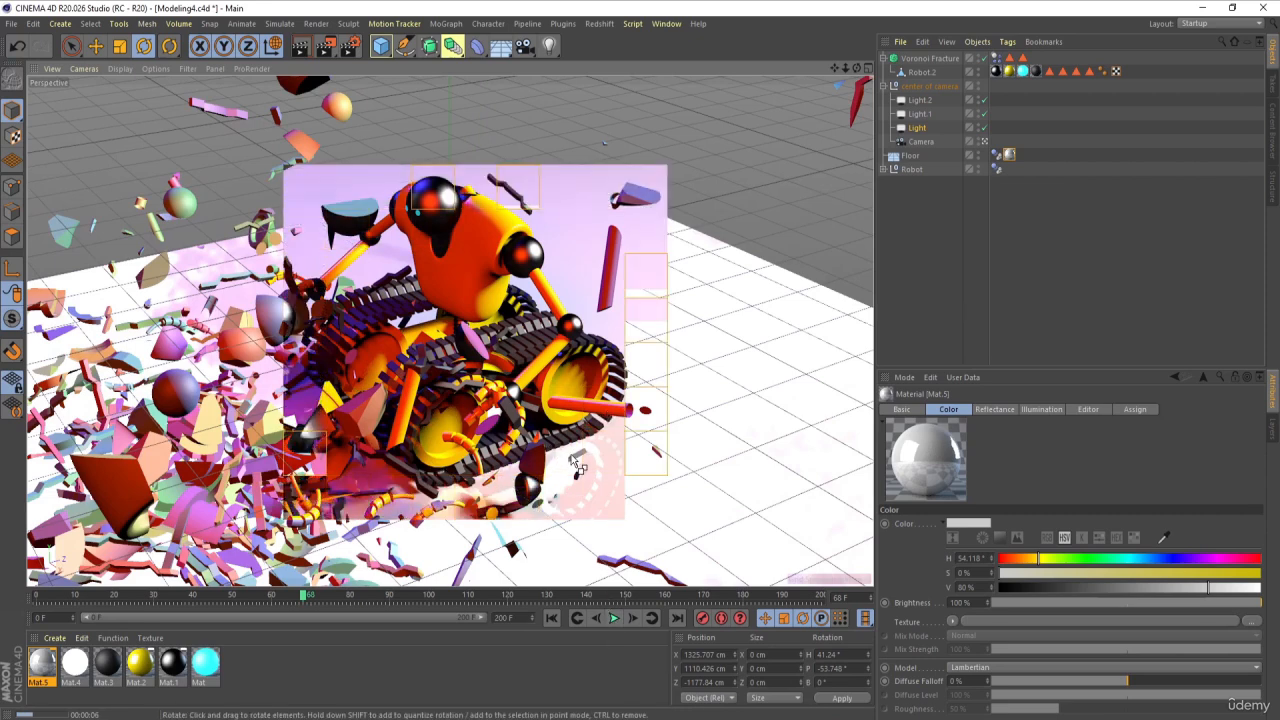
Step: Raise the floor material's Reflection Strength to 80% and set its color to black with V at 0%
{"action": "double_click", "coordinate": [41, 662]}
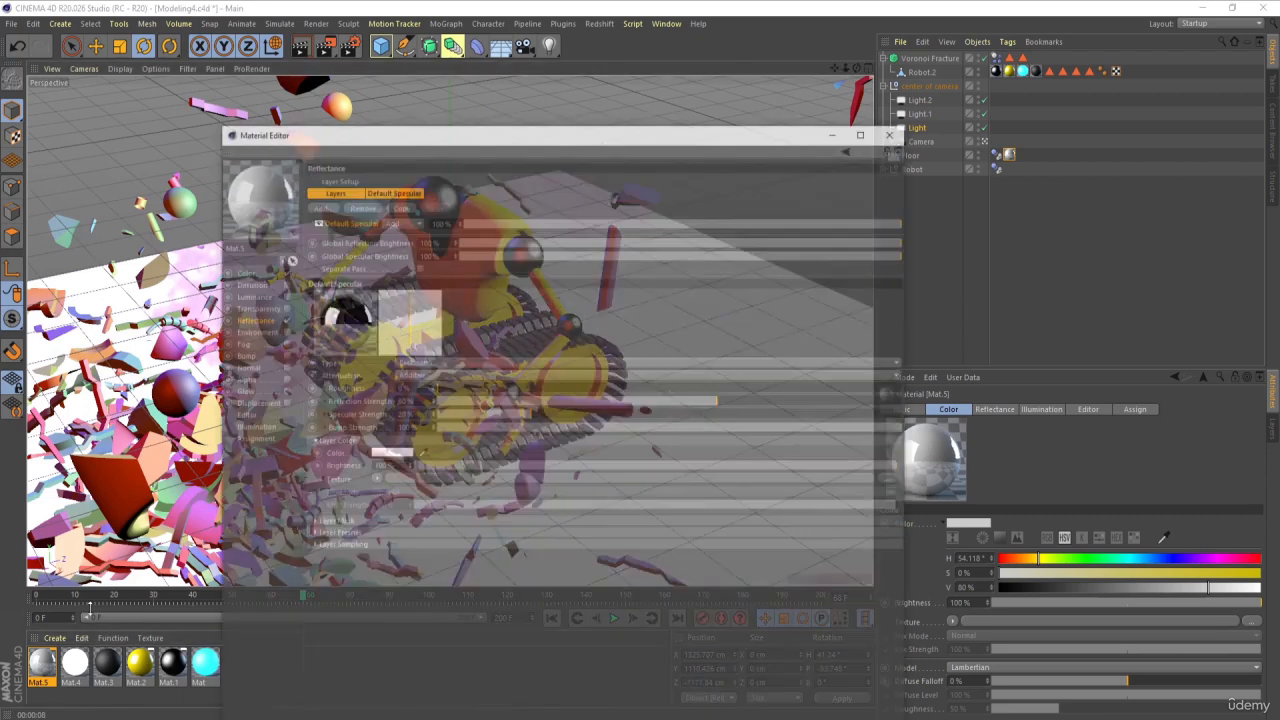
{"action": "left_click_drag", "start_coordinate": [799, 374], "coordinate": [812, 374]}
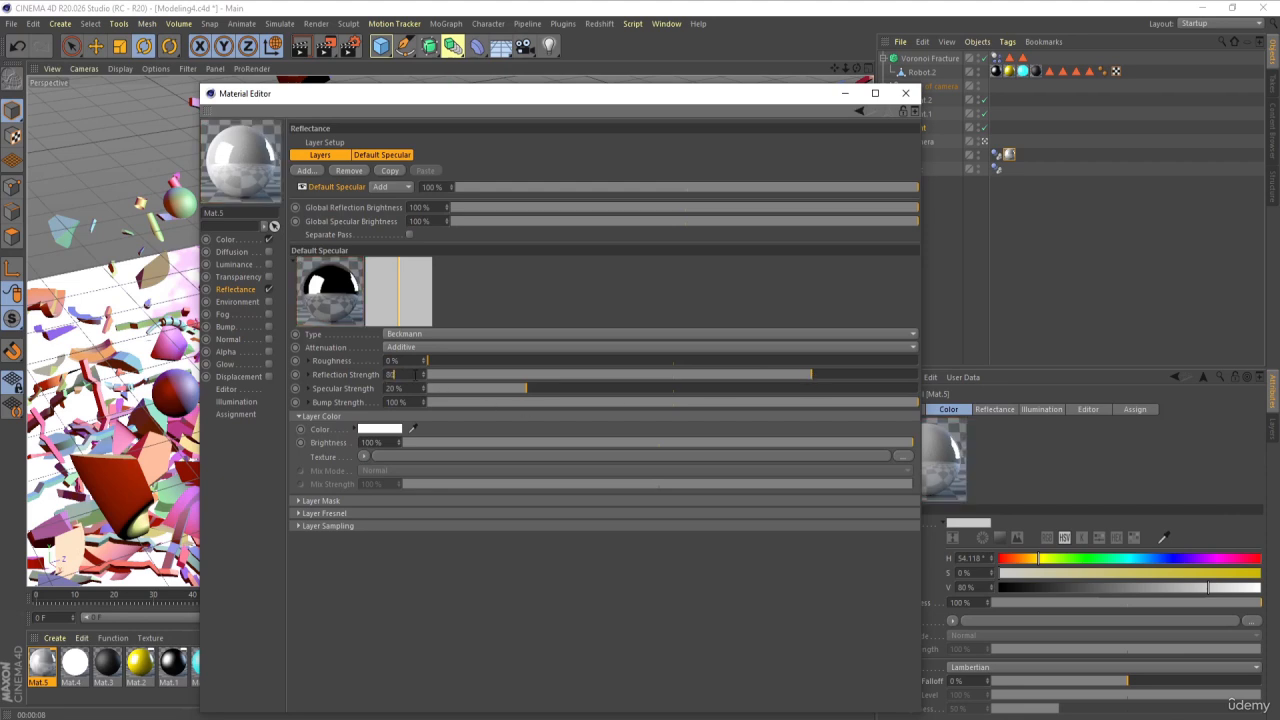
{"action": "key", "text": "Return"}
{"action": "left_click", "coordinate": [225, 240]}
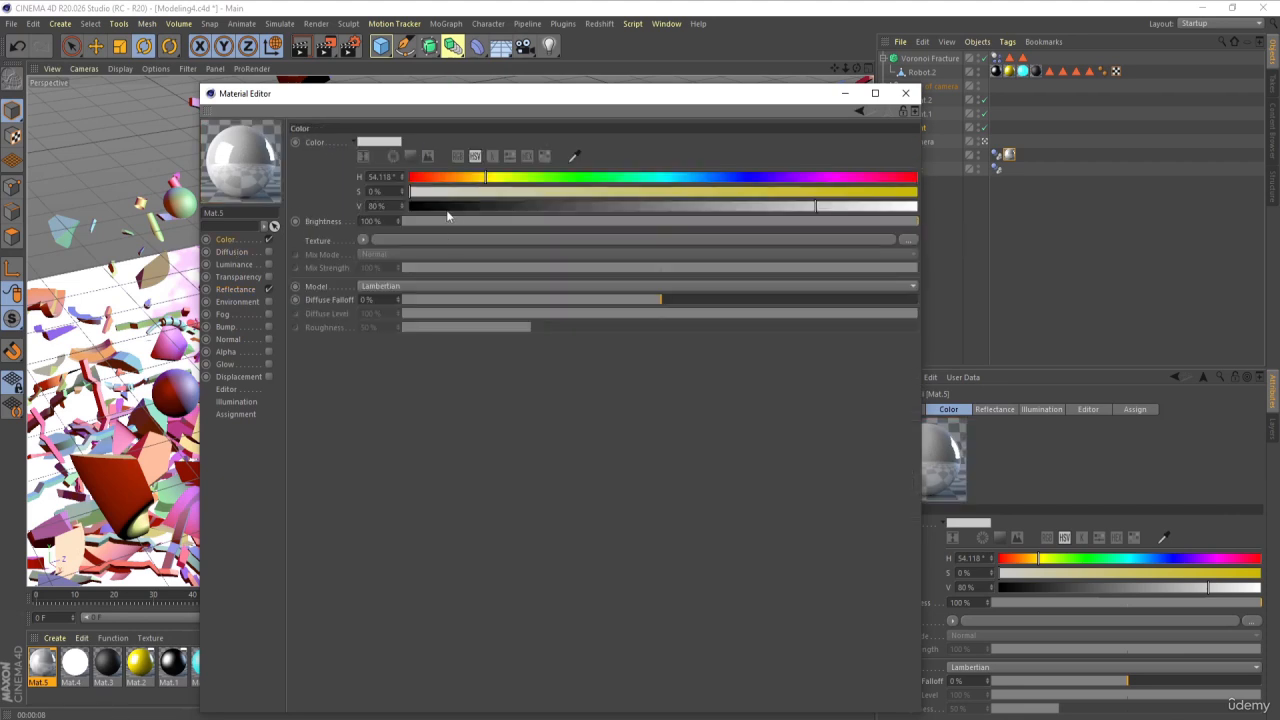
{"action": "left_click_drag", "start_coordinate": [447, 206], "coordinate": [405, 206]}
{"action": "left_click", "coordinate": [905, 93]}
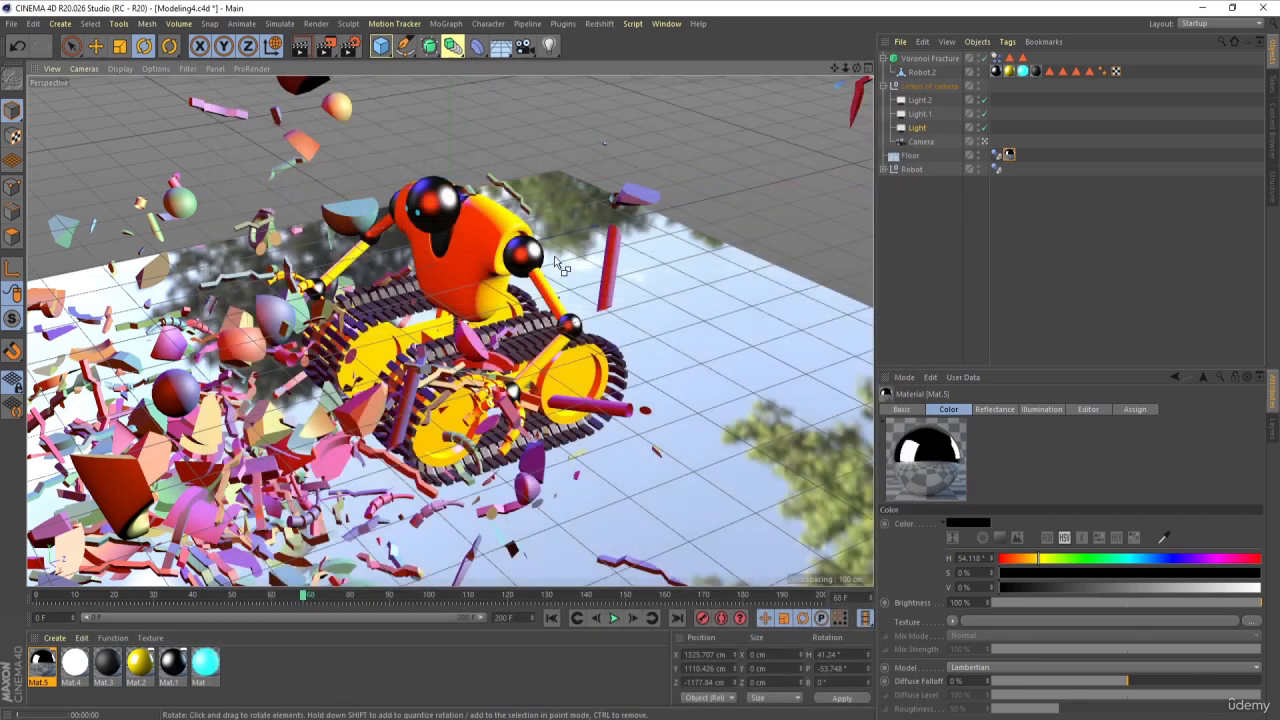
Step: Render the black reflective floor at frame 68, and play the simulation on to frame 155 for another render
{"action": "left_click_drag", "start_coordinate": [560, 265], "coordinate": [545, 293]}
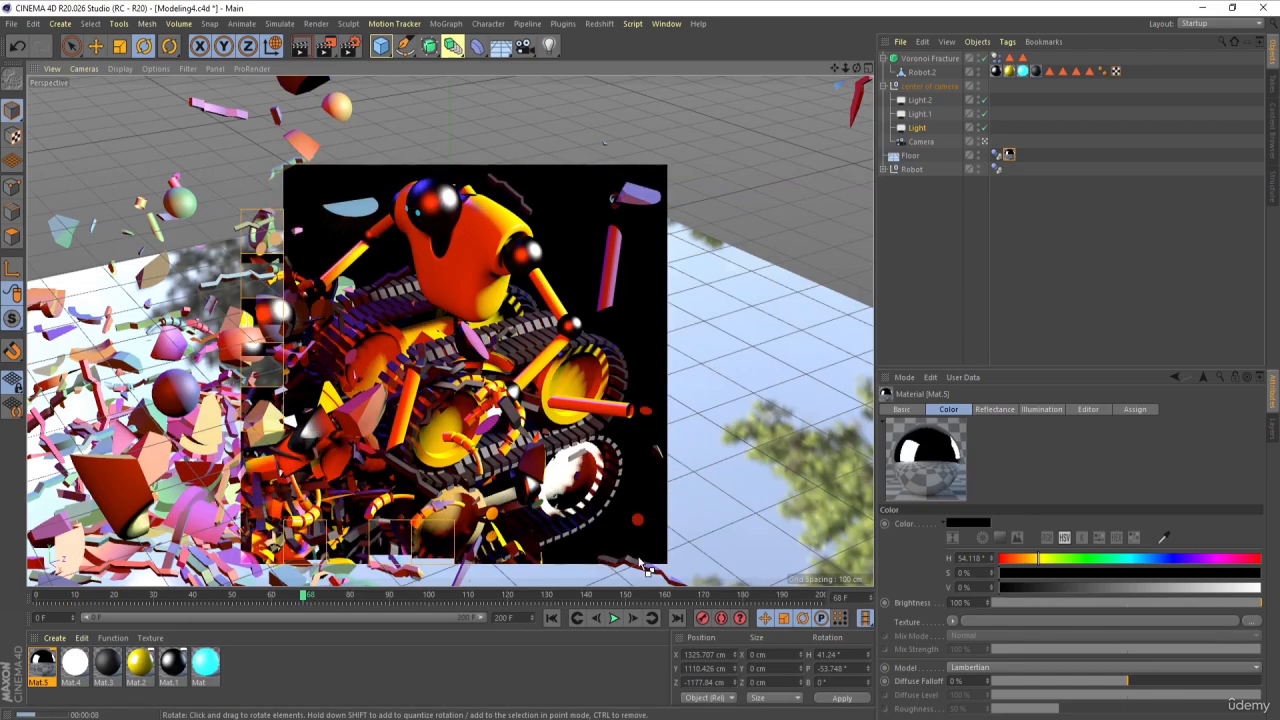
{"action": "left_click", "coordinate": [615, 618]}
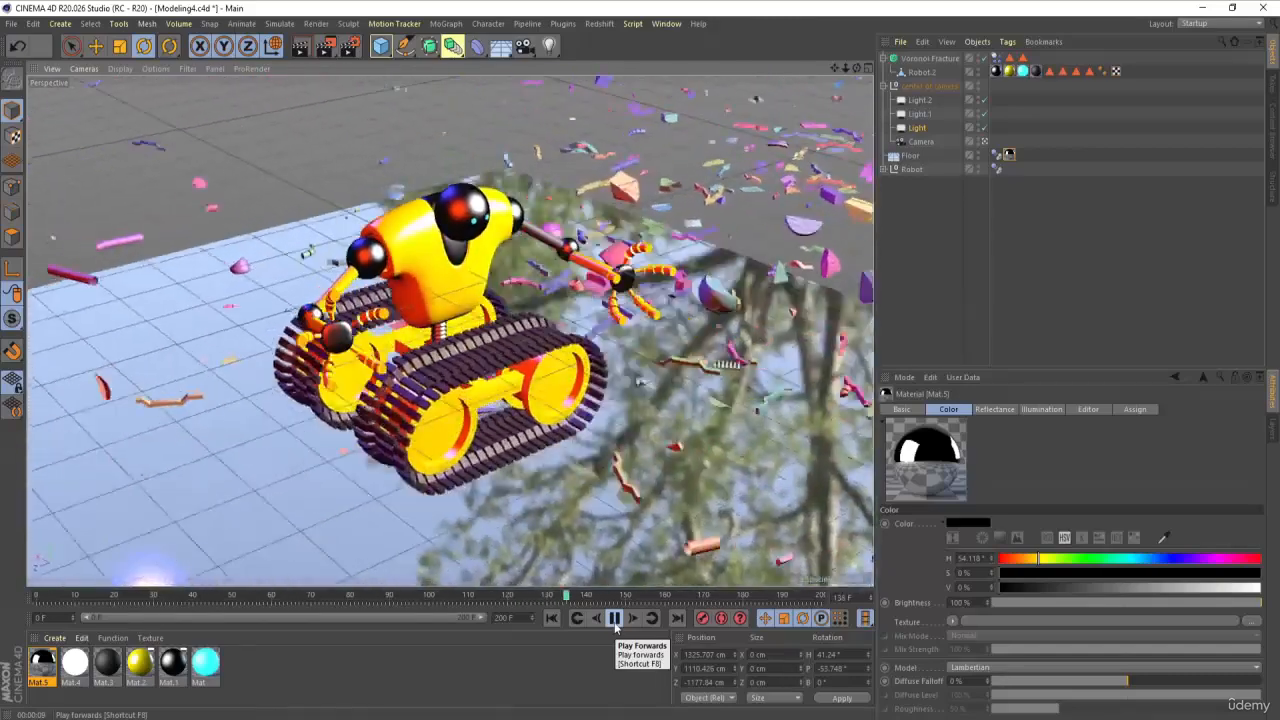
{"action": "left_click", "coordinate": [615, 618]}
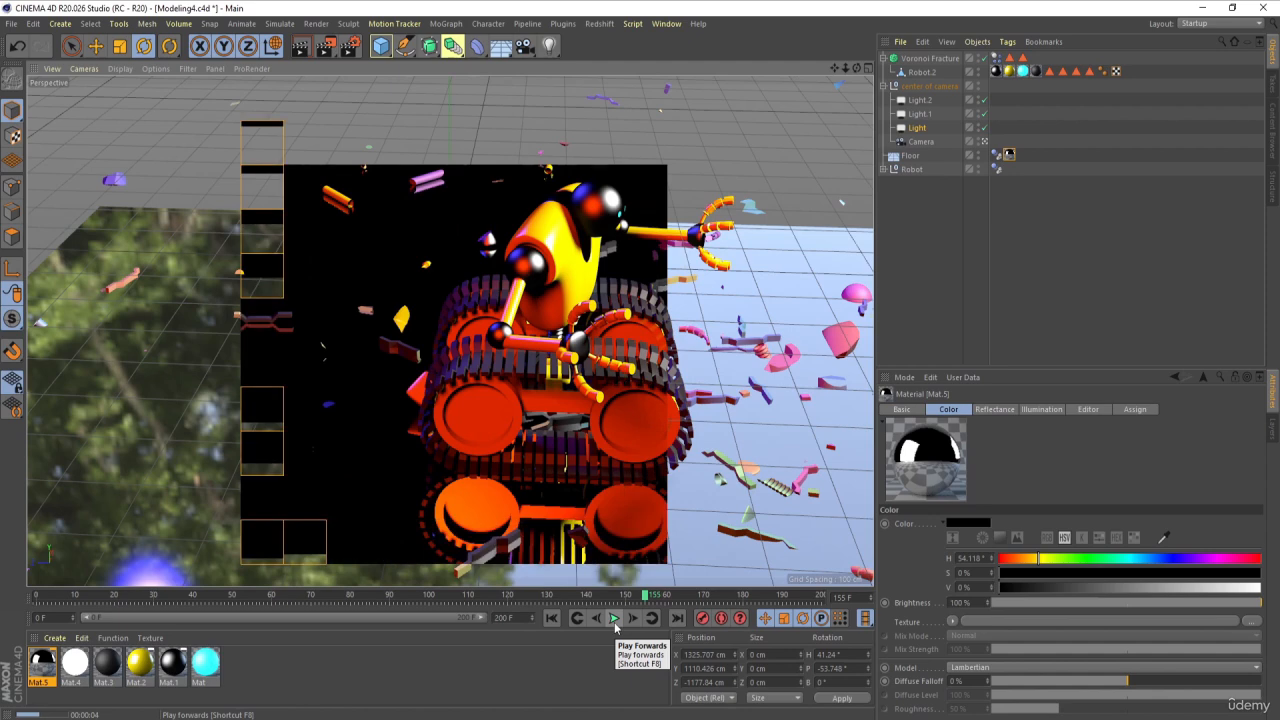
Step: Set the floor material's Roughness to 41% and Reflection Strength to 0%, and render the view
{"action": "double_click", "coordinate": [44, 662]}
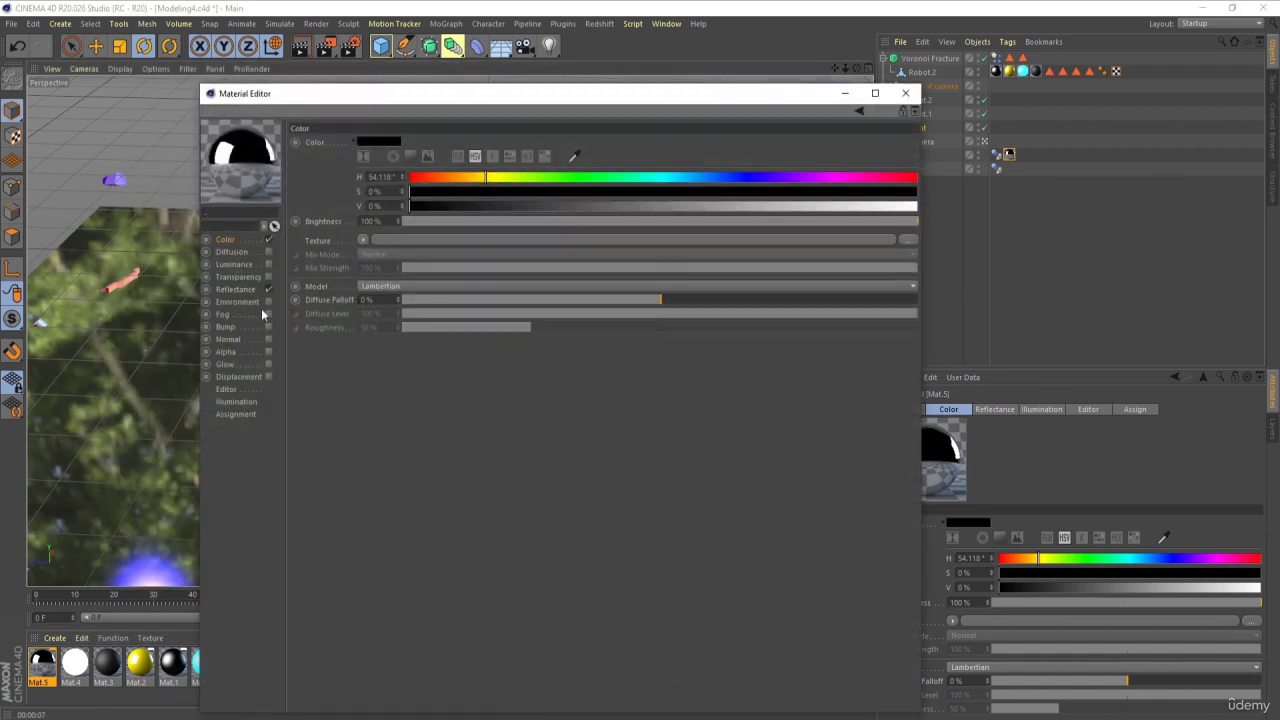
{"action": "left_click", "coordinate": [255, 290]}
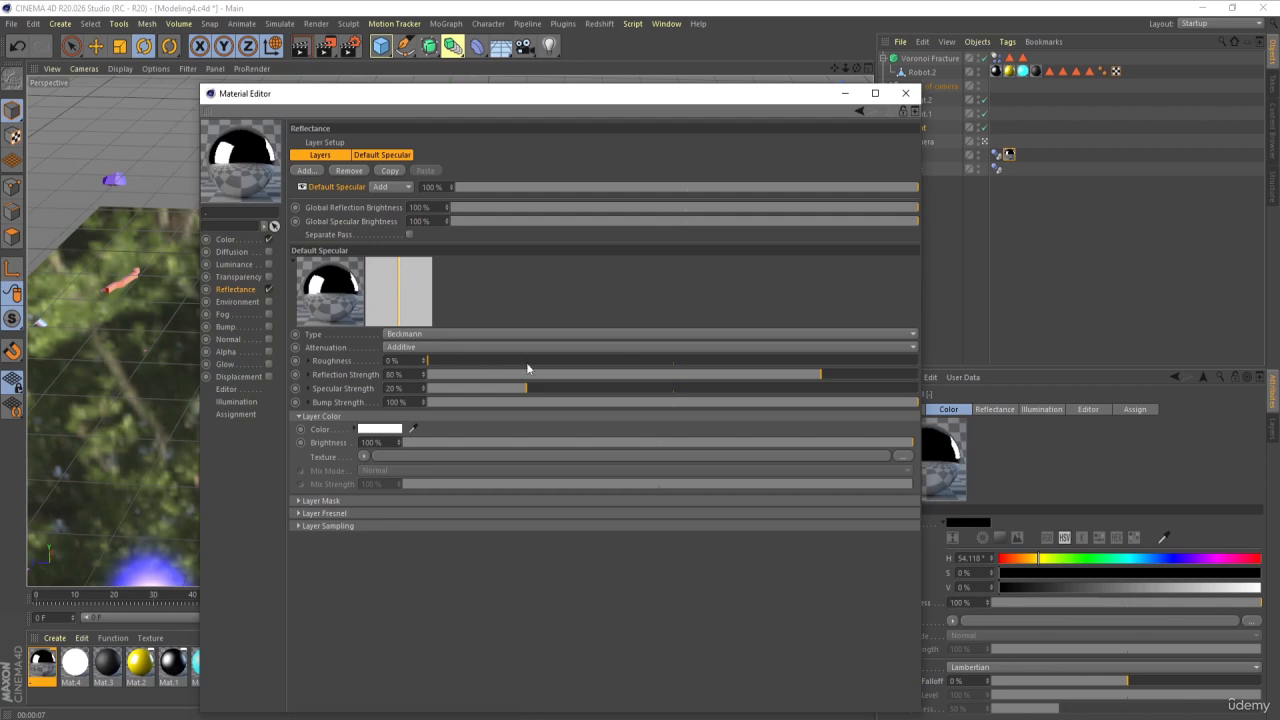
{"action": "left_click_drag", "start_coordinate": [528, 361], "coordinate": [429, 374]}
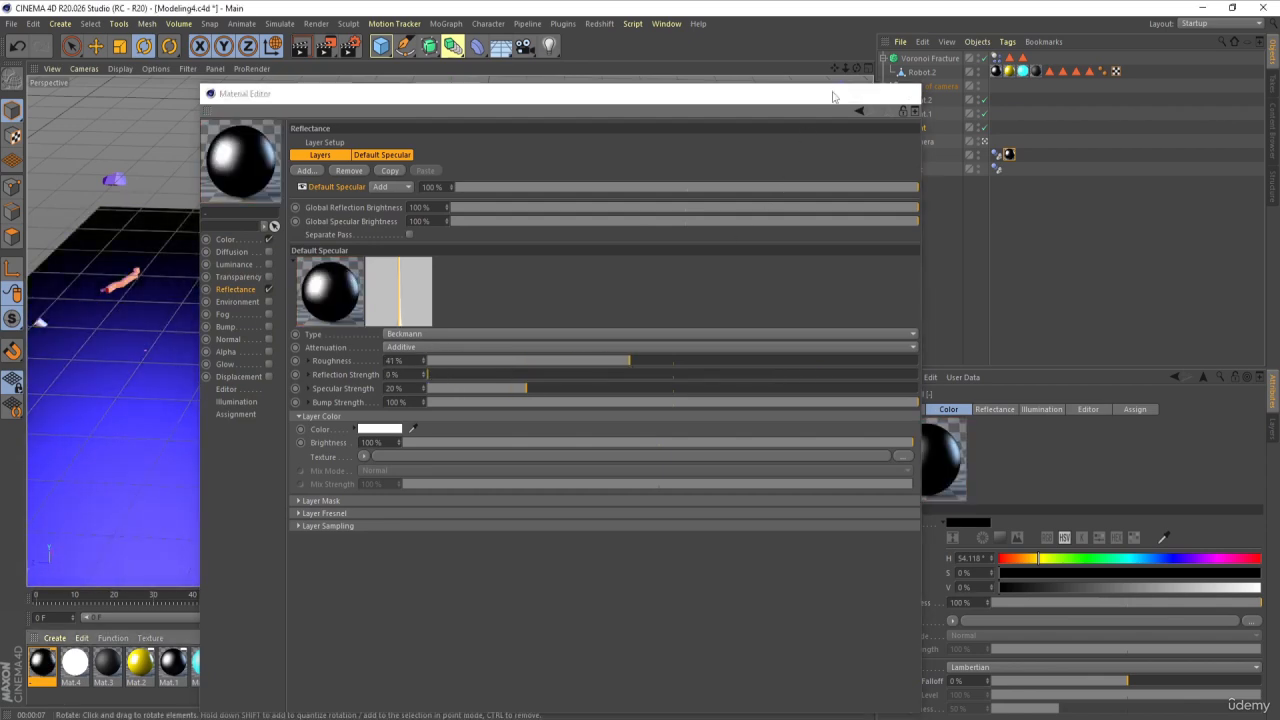
{"action": "left_click", "coordinate": [845, 93]}
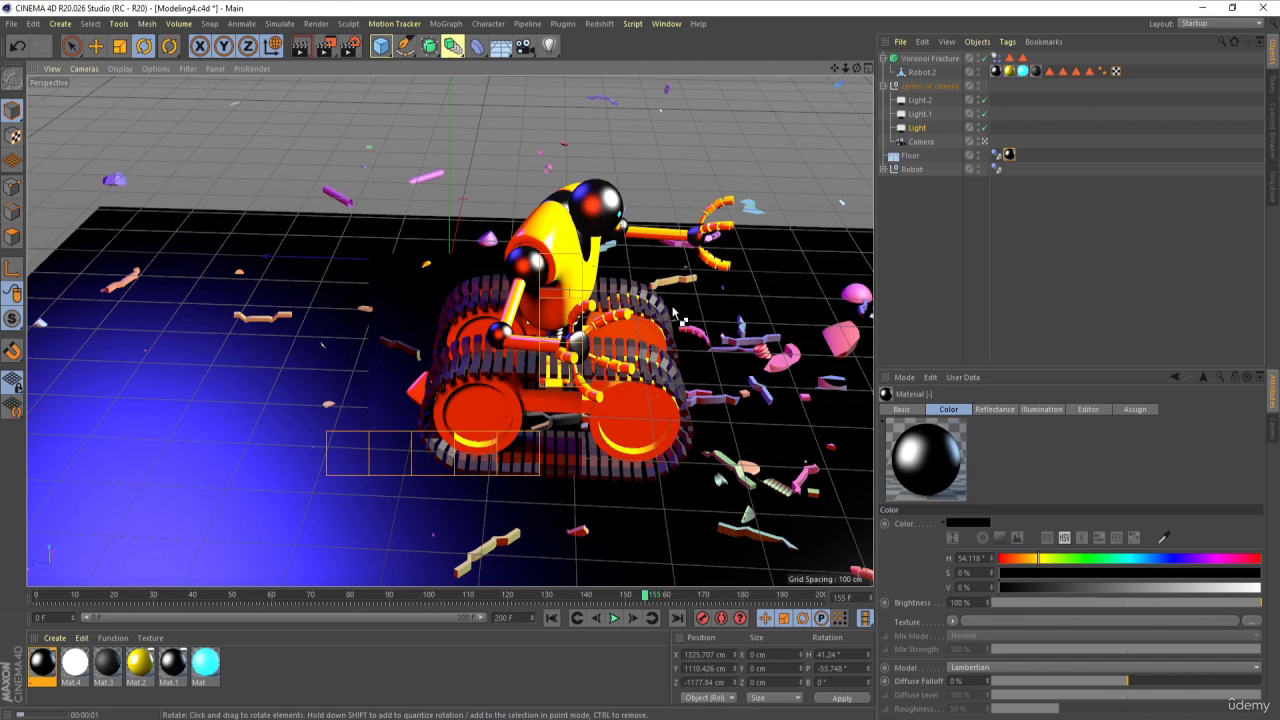
Step: Set the floor material's color to white with V at 100%, render the view, and return to frame 0
{"action": "double_click", "coordinate": [42, 663]}
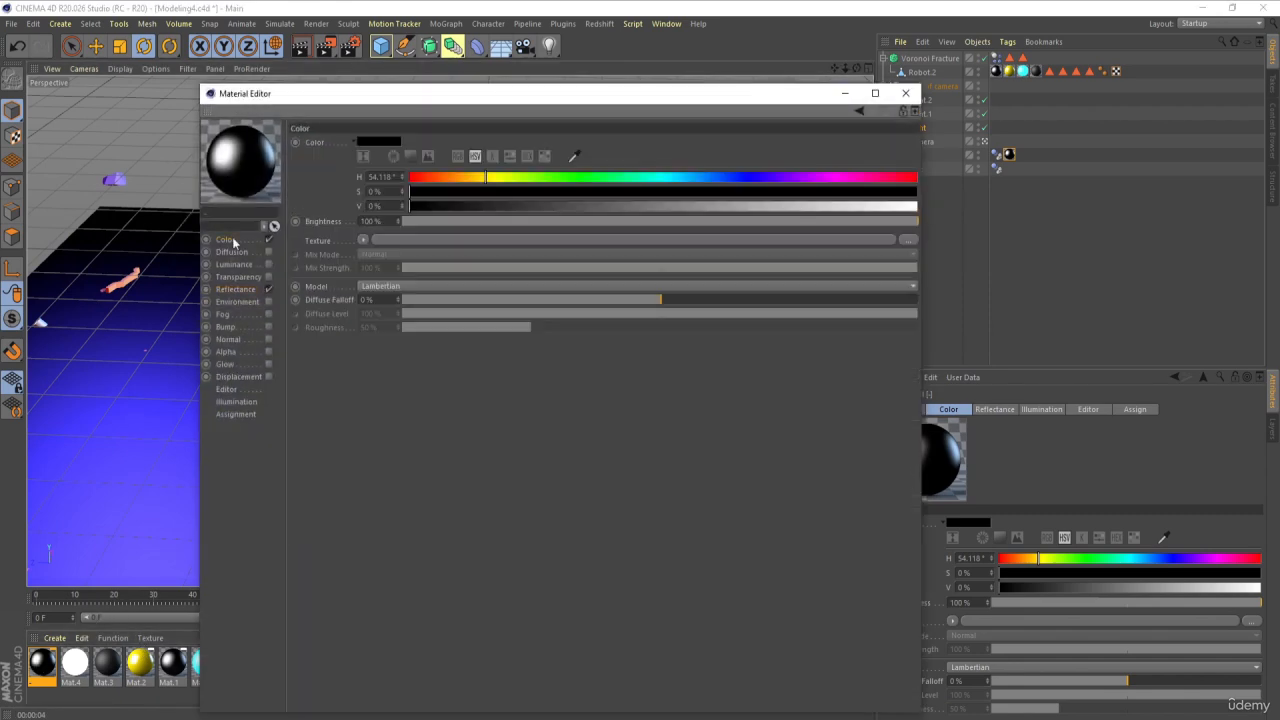
{"action": "left_click_drag", "start_coordinate": [787, 210], "coordinate": [999, 203]}
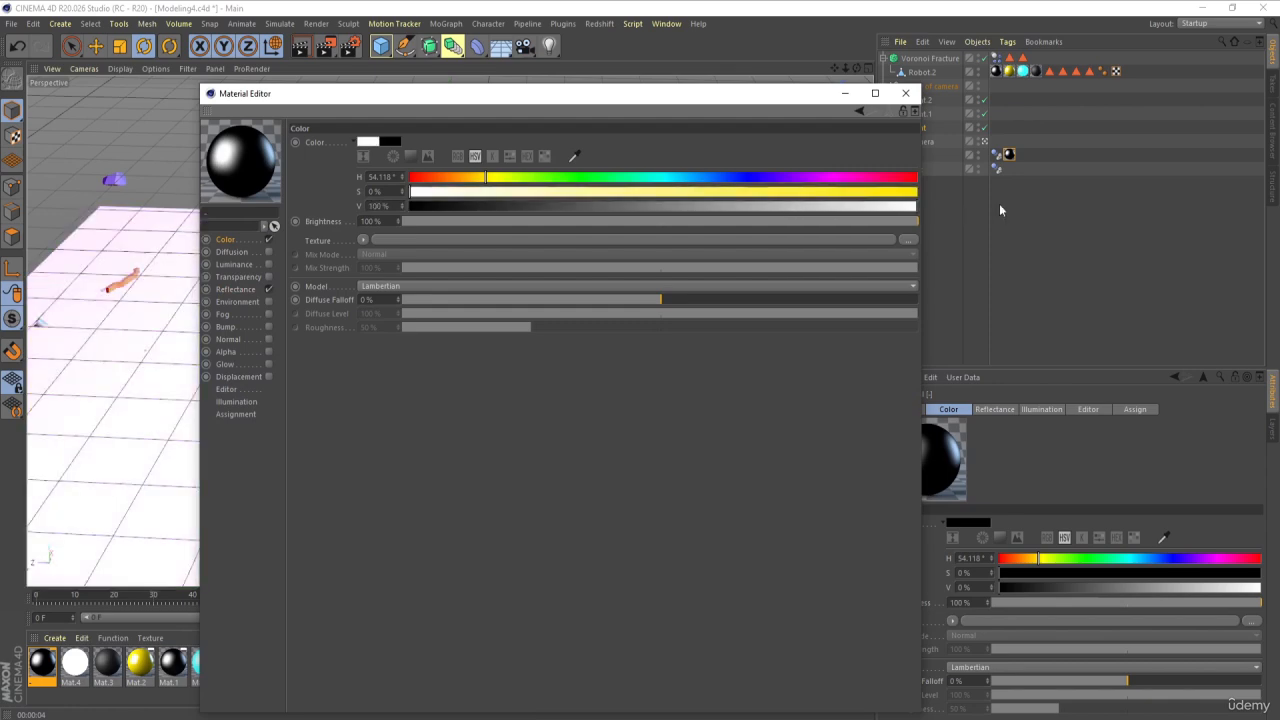
{"action": "left_click", "coordinate": [905, 93]}
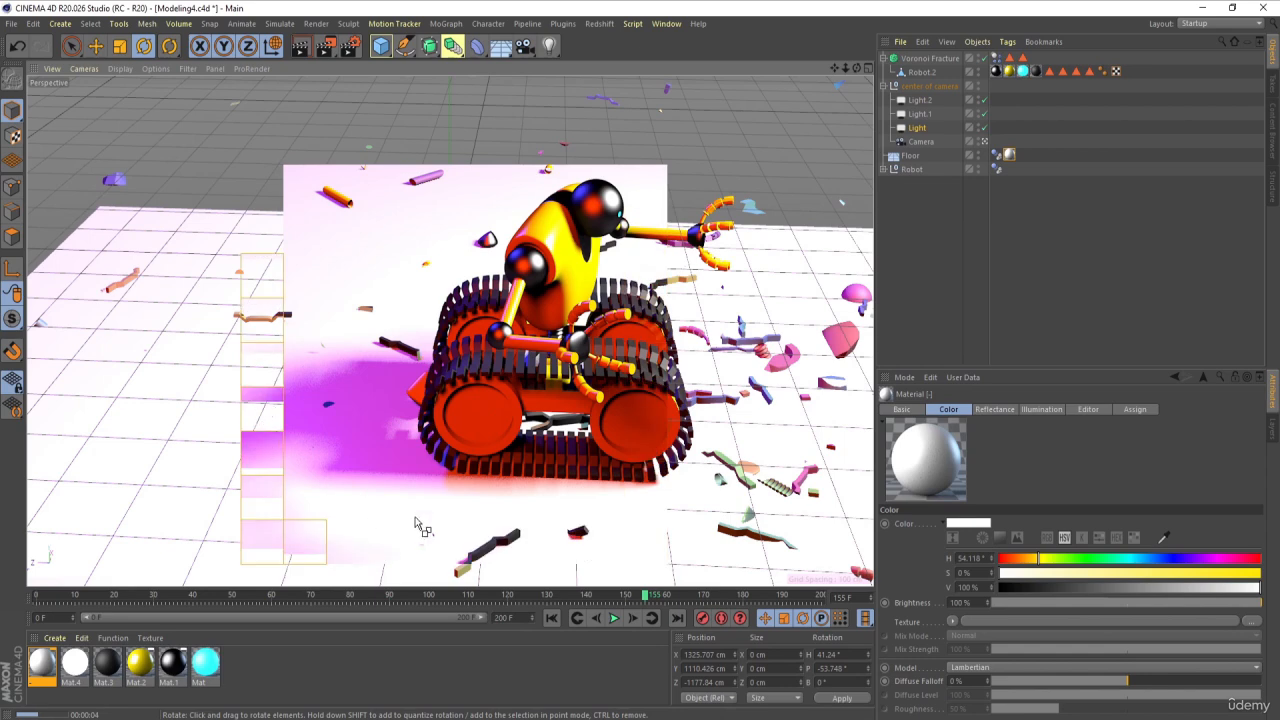
{"action": "left_click", "coordinate": [551, 617]}
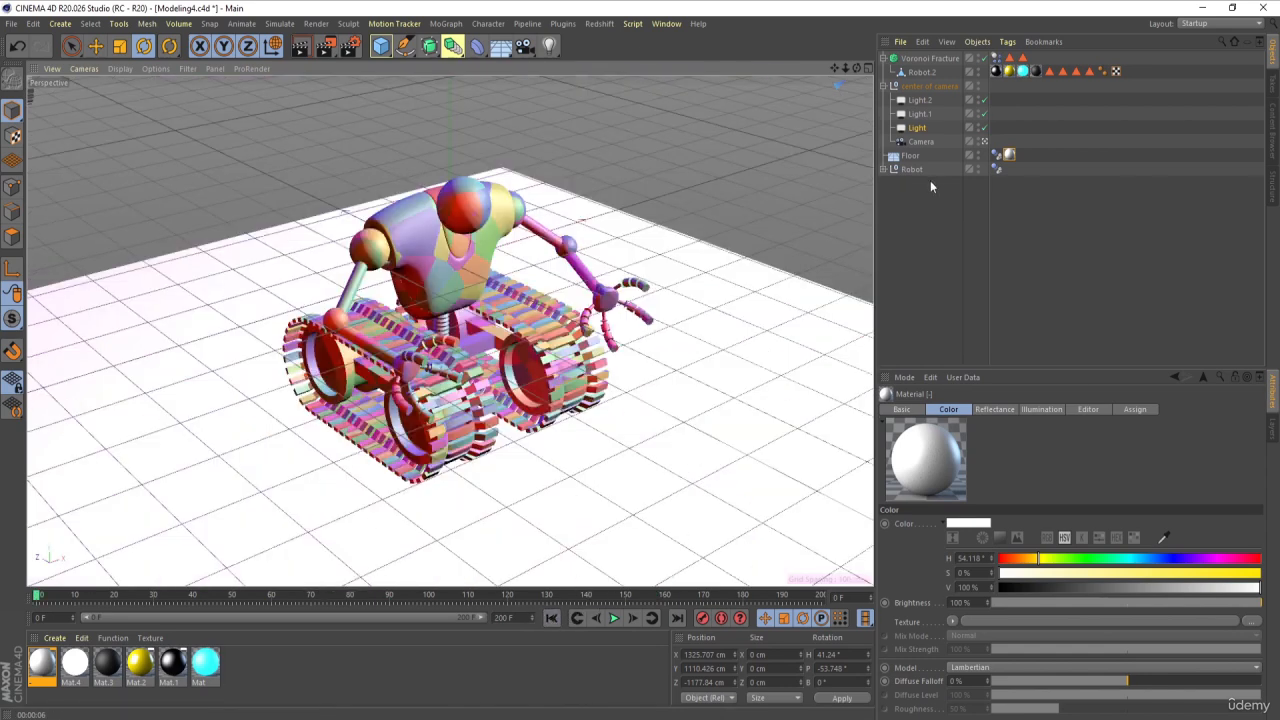
Step: Set the intensity of the area light named Light to 110% and render the perspective view
{"action": "left_click", "coordinate": [915, 129]}
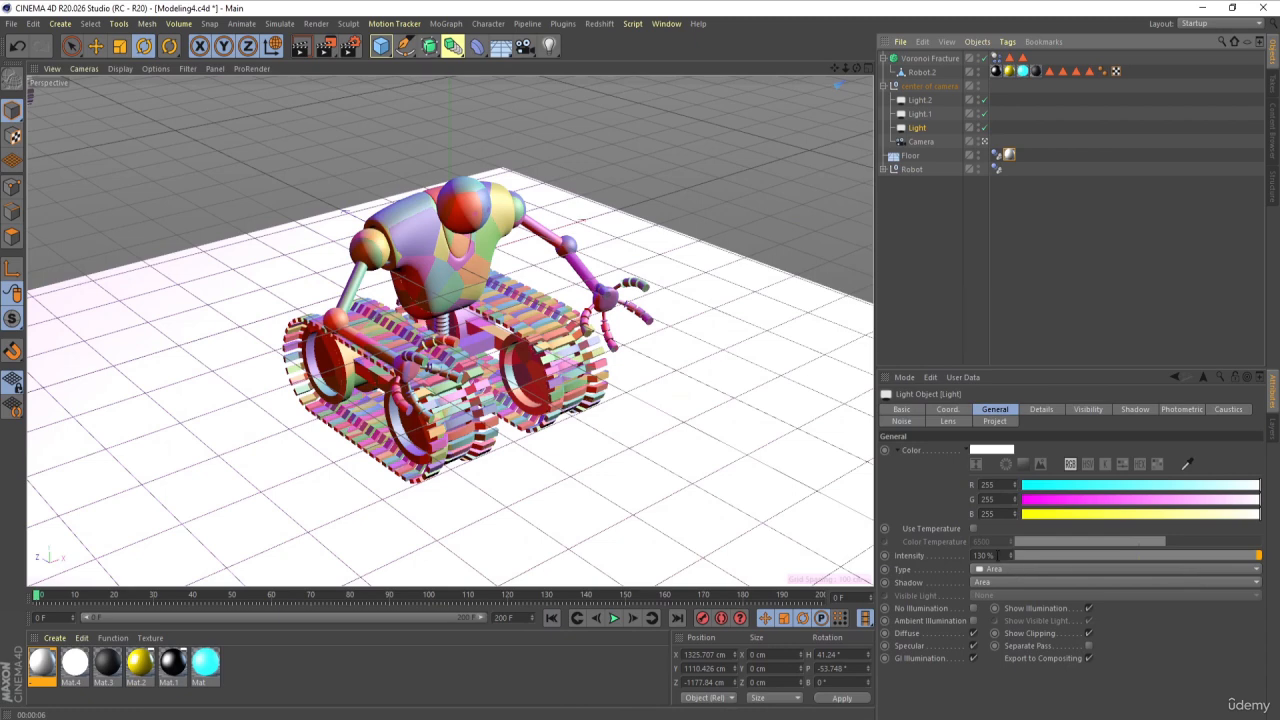
{"action": "left_click", "coordinate": [990, 555]}
{"action": "key", "text": "Return"}
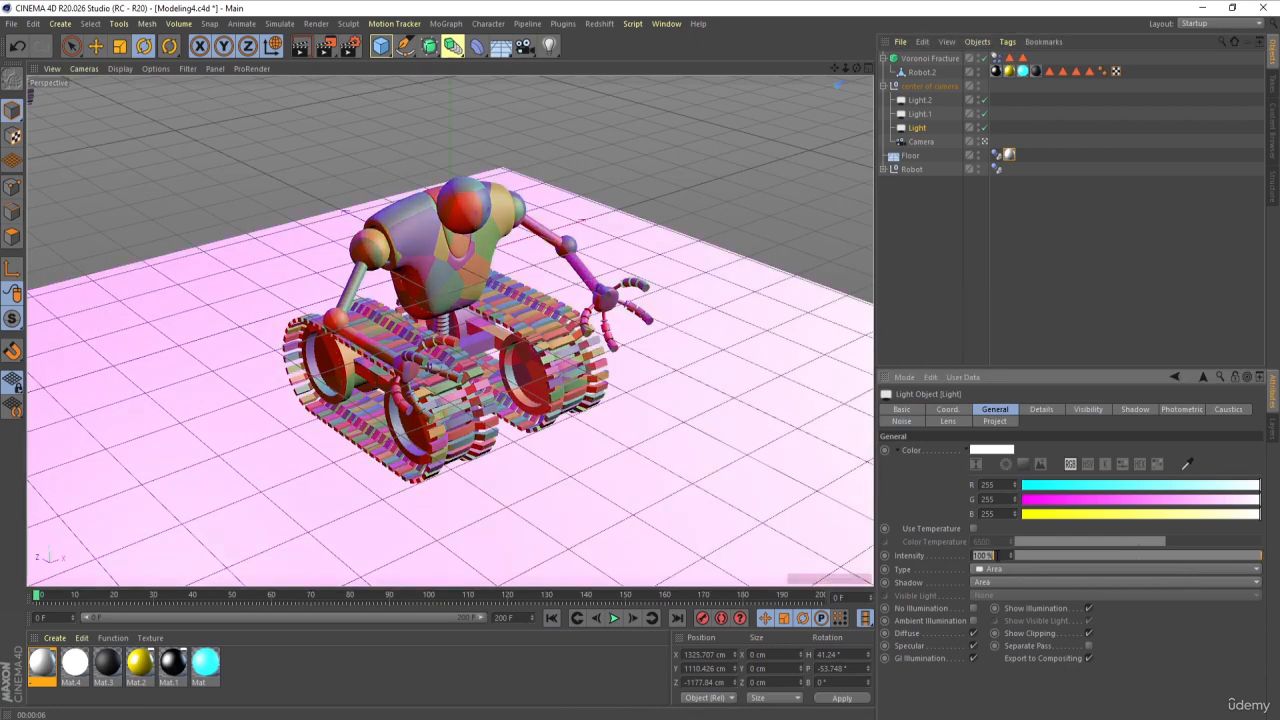
{"action": "type", "text": "110"}
{"action": "key", "text": "Return"}
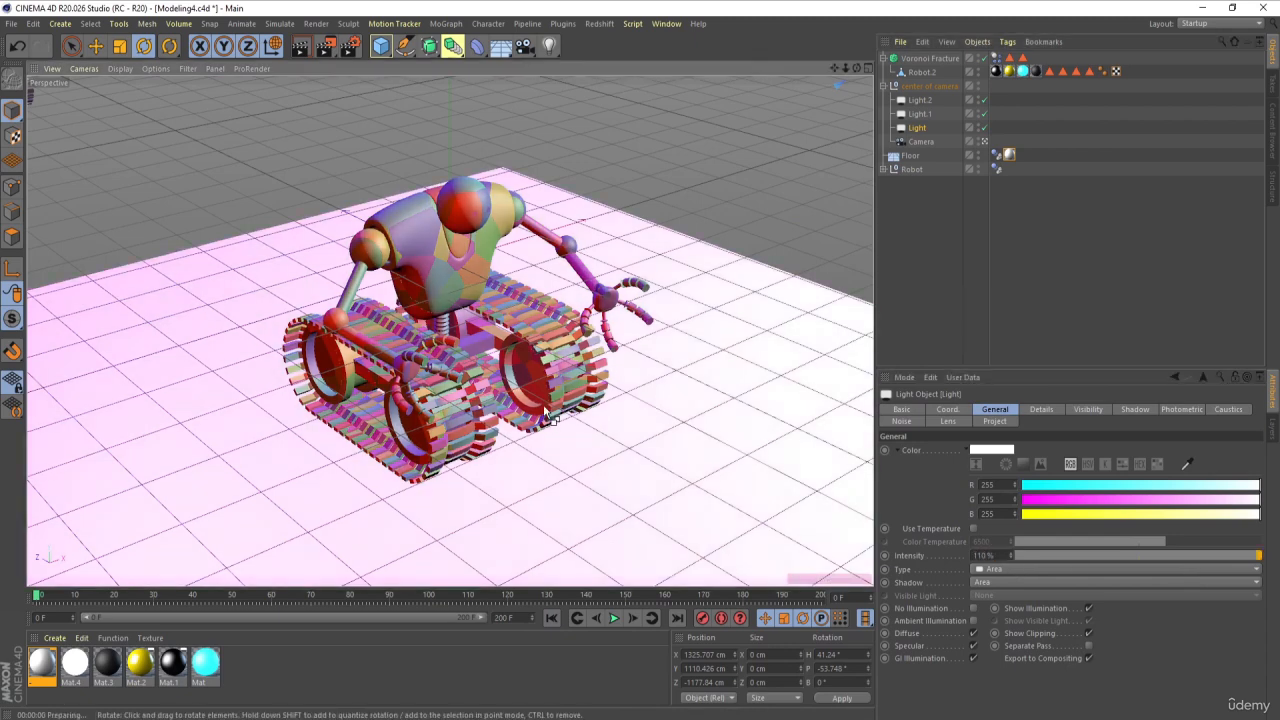